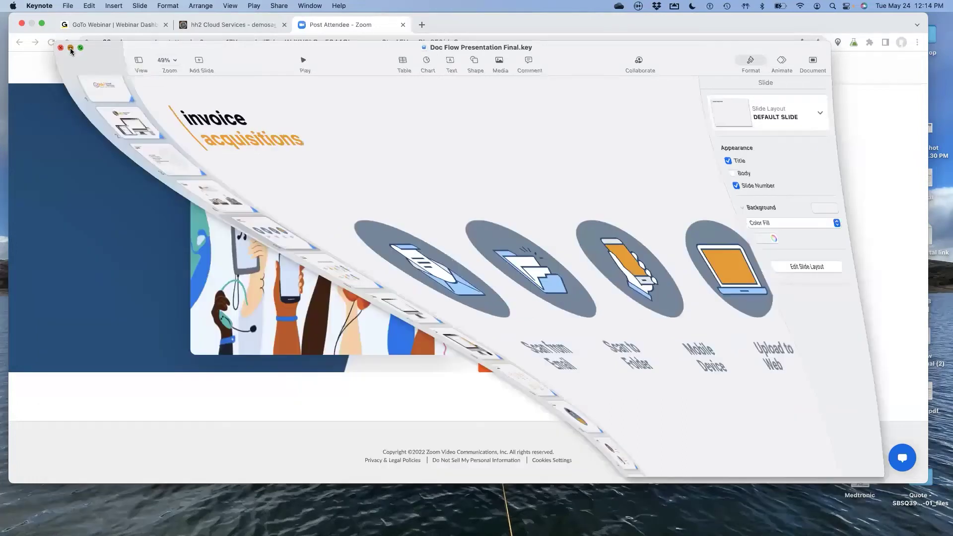
Step: Switch from the Keynote presentation to the hh2 Cloud Services login page in Chrome
{"action": "left_click", "coordinate": [188, 26]}
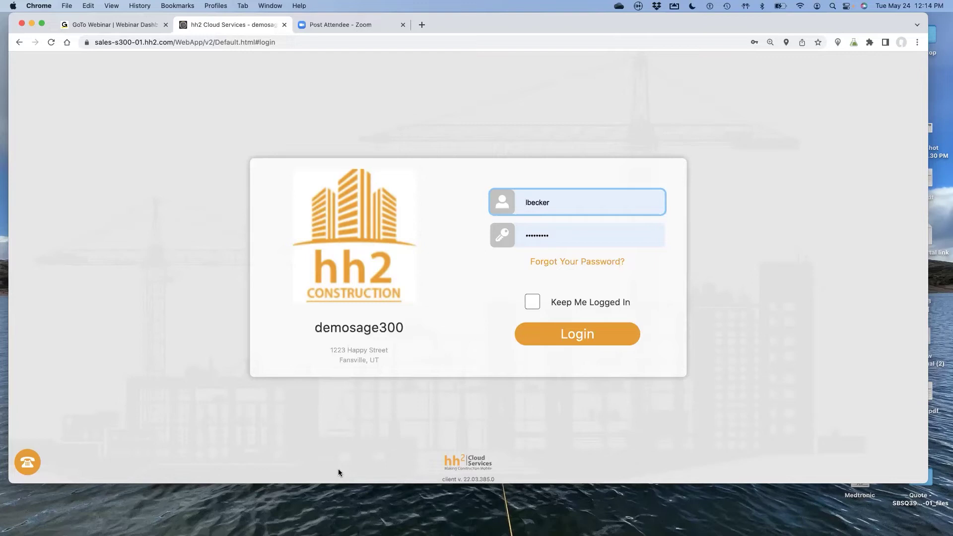
Step: Log in to hh2 Cloud Services with the autofilled credentials to reach invoice 1010101
{"action": "left_click_drag", "start_coordinate": [96, 42], "coordinate": [143, 42]}
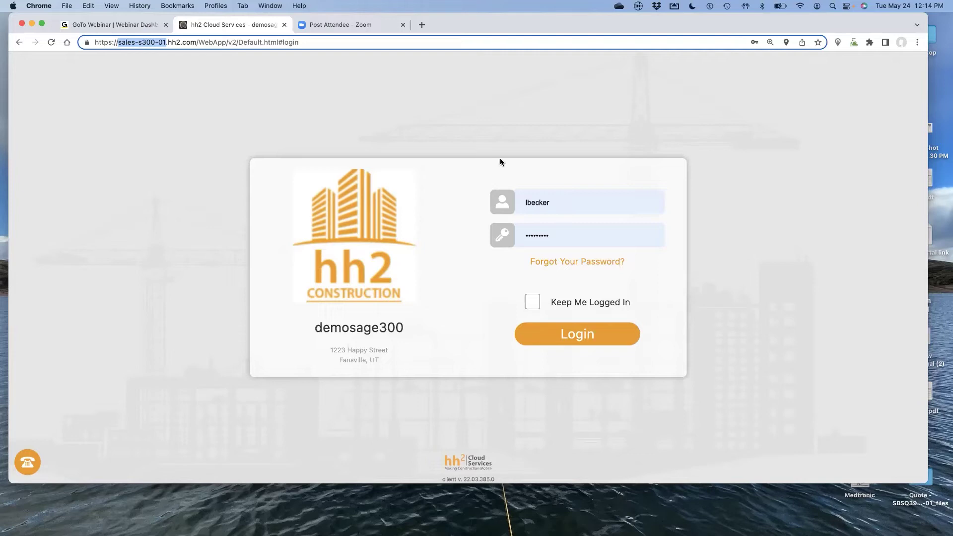
{"action": "left_click", "coordinate": [574, 342]}
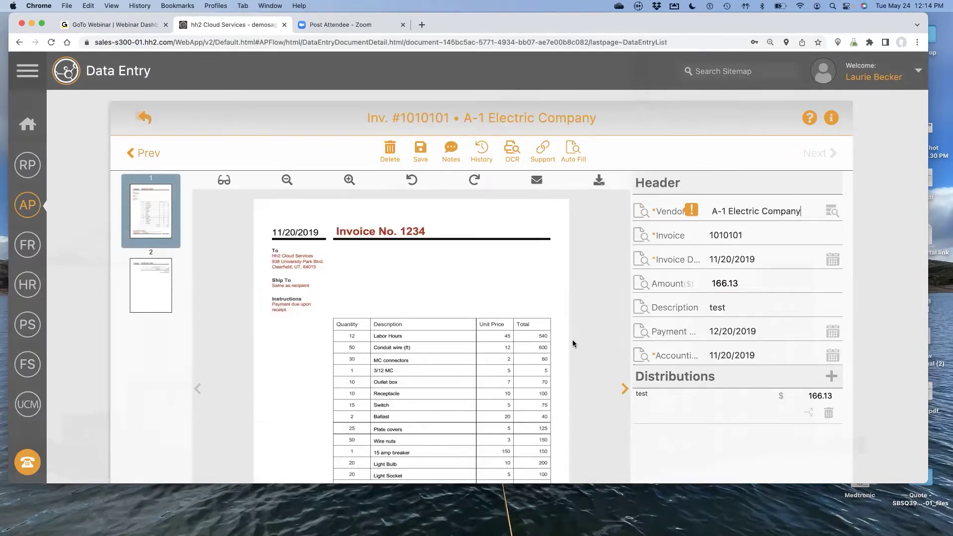
Step: Make the browser window taller to show Subtotal and Sales Tax, then view the Remote Payroll menu
{"action": "left_click_drag", "start_coordinate": [596, 484], "coordinate": [601, 507]}
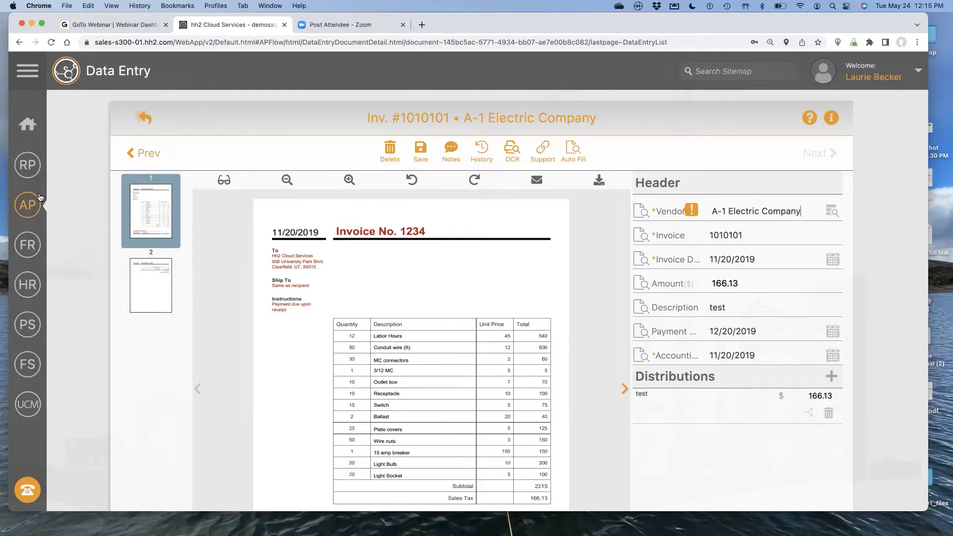
{"action": "left_click", "coordinate": [28, 171]}
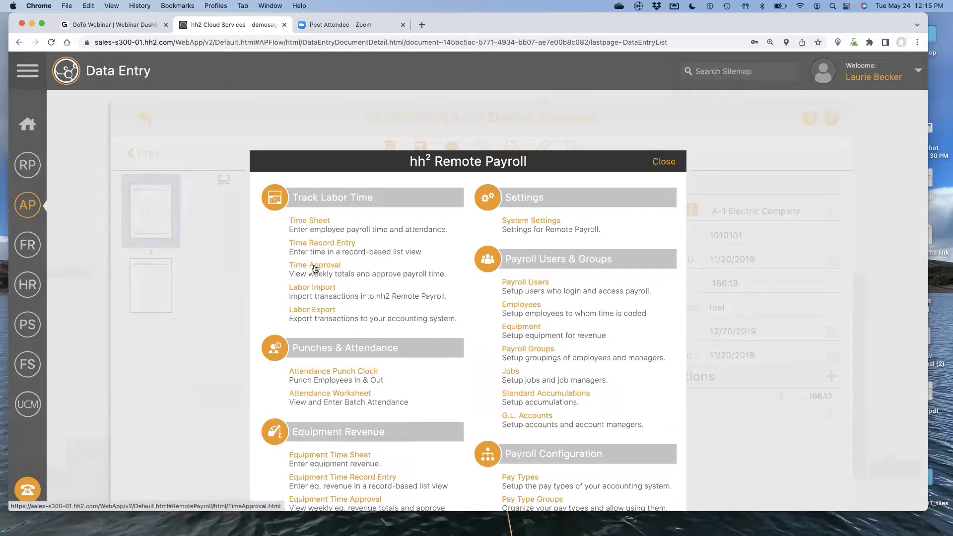
Step: Go to Document Acceptance from the Document Flow menu to review the Lakeview2 (1).pdf upload
{"action": "left_click", "coordinate": [35, 206]}
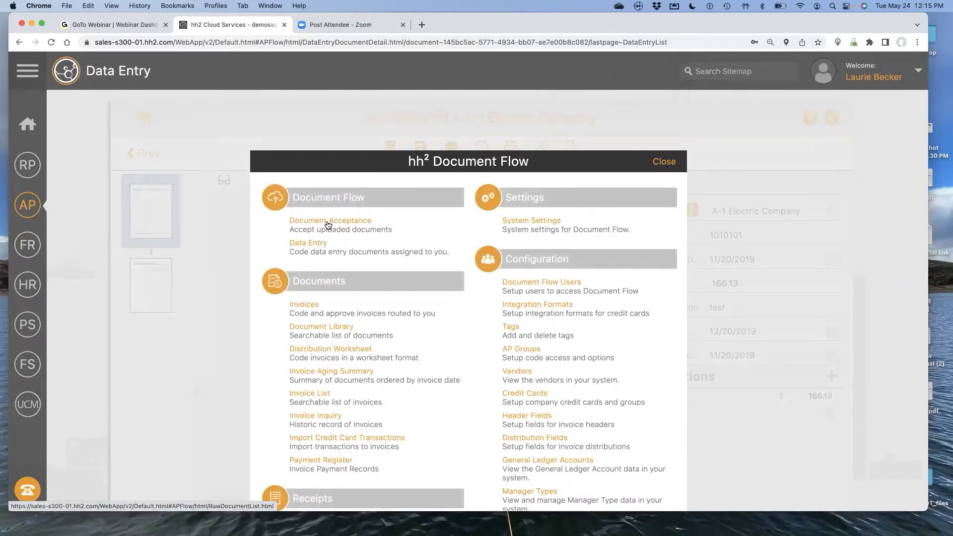
{"action": "scroll", "coordinate": [497, 298], "scroll_direction": "down", "scroll_amount": 3}
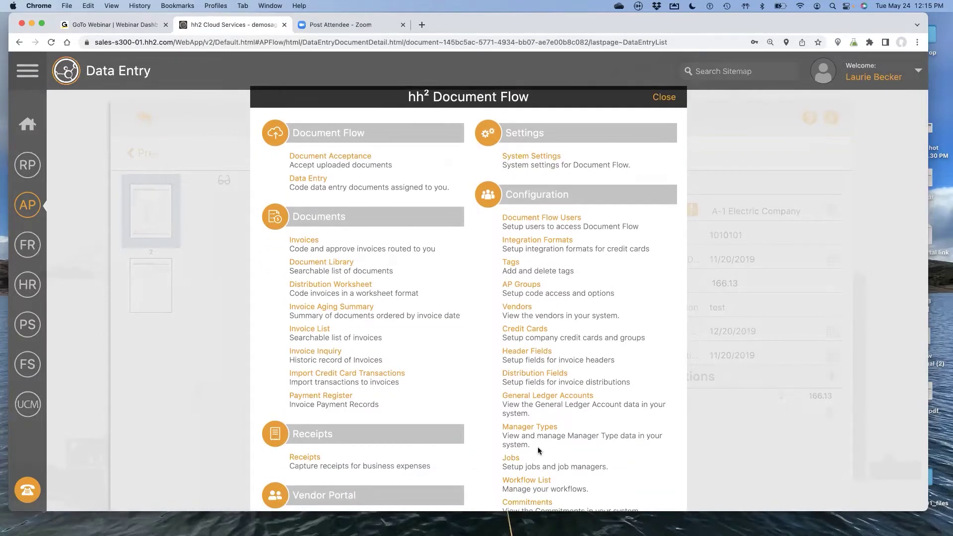
{"action": "scroll", "coordinate": [422, 278], "scroll_direction": "up", "scroll_amount": 1}
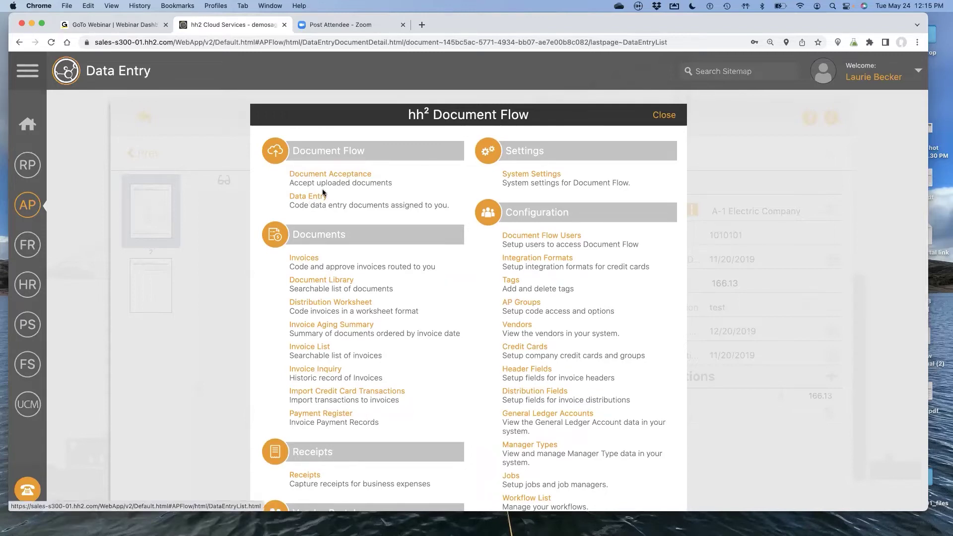
{"action": "left_click", "coordinate": [340, 175]}
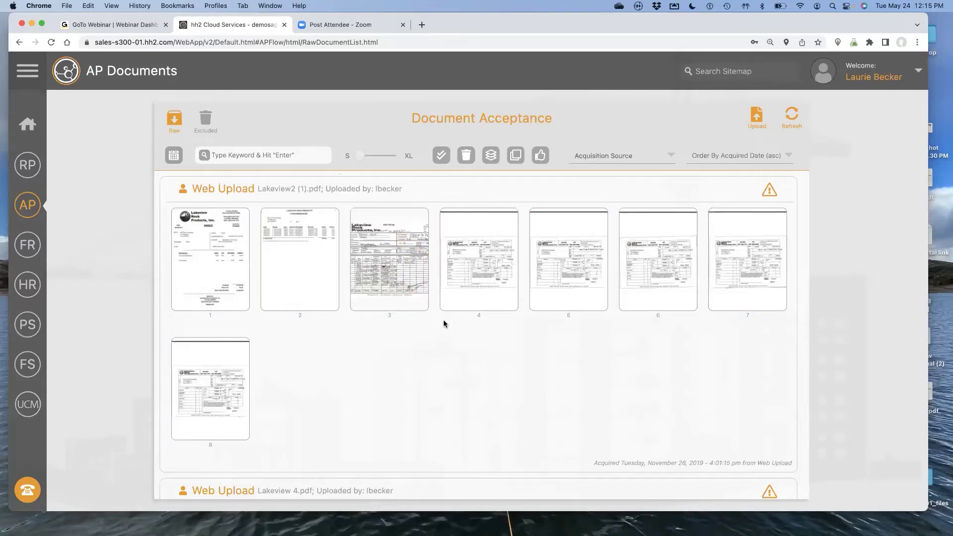
Step: Select pages 2, 3 and 4 of sample invoices.pdf together, then deselect them
{"action": "scroll", "coordinate": [443, 321], "scroll_direction": "down", "scroll_amount": 5}
{"action": "scroll", "coordinate": [446, 325], "scroll_direction": "down", "scroll_amount": 10}
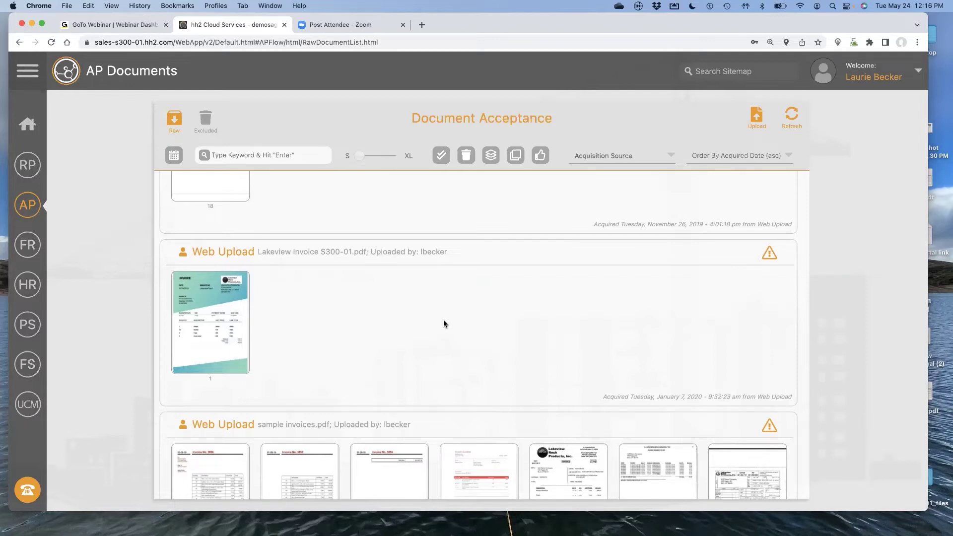
{"action": "scroll", "coordinate": [443, 324], "scroll_direction": "down", "scroll_amount": 3}
{"action": "scroll", "coordinate": [443, 324], "scroll_direction": "down", "scroll_amount": 3}
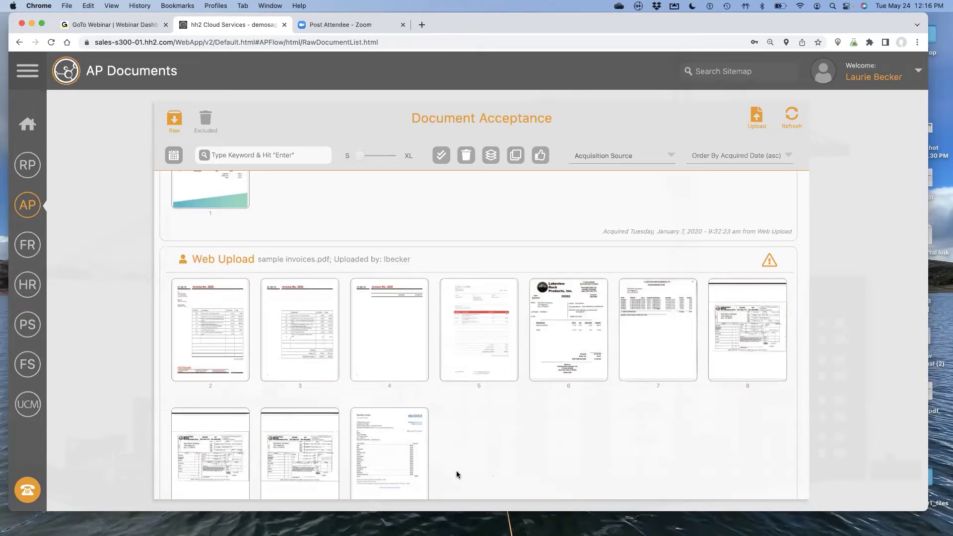
{"action": "scroll", "coordinate": [457, 470], "scroll_direction": "down", "scroll_amount": 2}
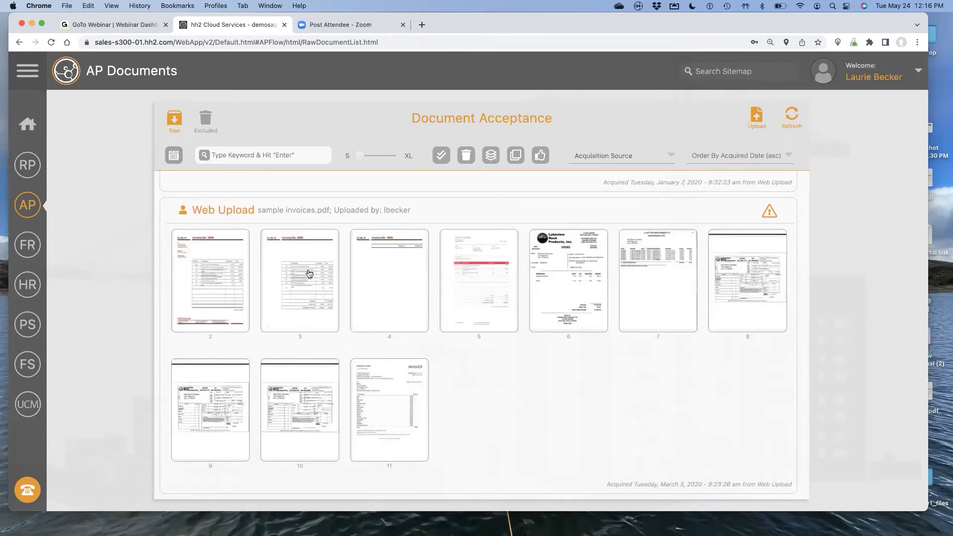
{"action": "left_click", "coordinate": [203, 276]}
{"action": "left_click", "coordinate": [281, 279]}
{"action": "left_click", "coordinate": [366, 276]}
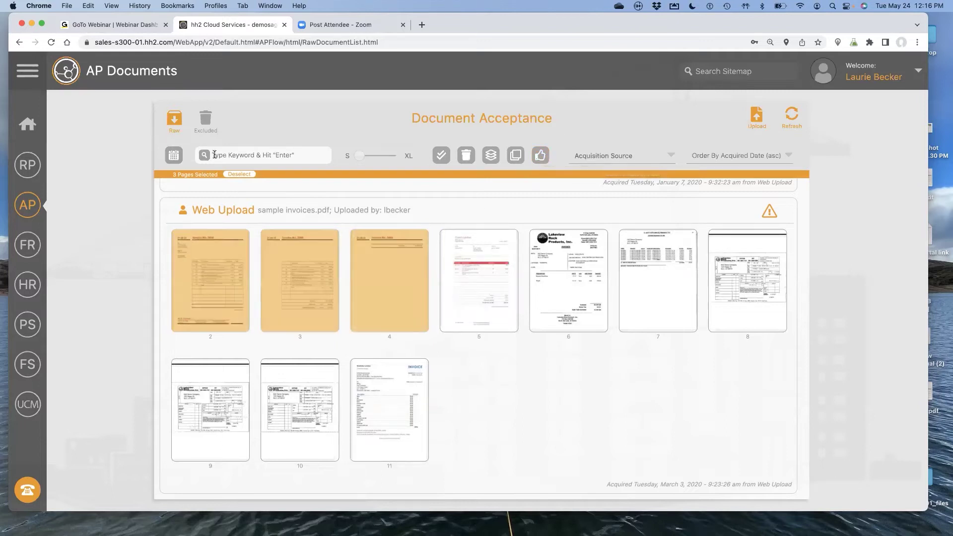
{"action": "left_click", "coordinate": [243, 176]}
Step: Rotate page 5, the Cook's Lumber invoice, a full turn back upright and save it
{"action": "left_click", "coordinate": [491, 278]}
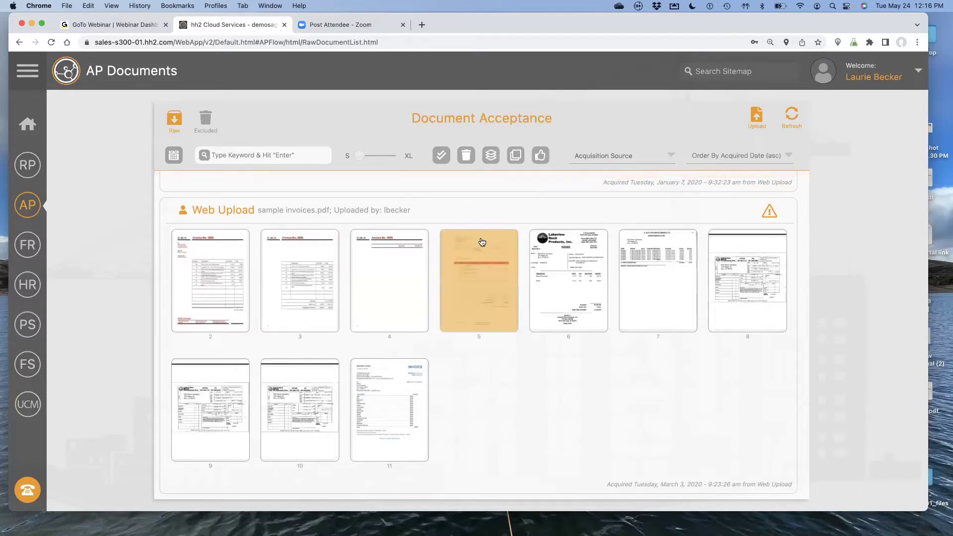
{"action": "double_click", "coordinate": [479, 274]}
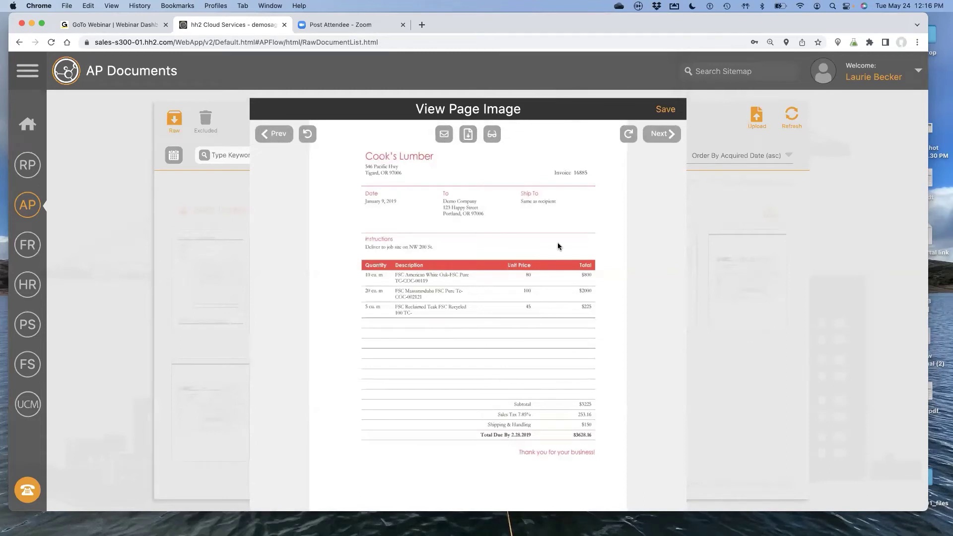
{"action": "left_click", "coordinate": [627, 135]}
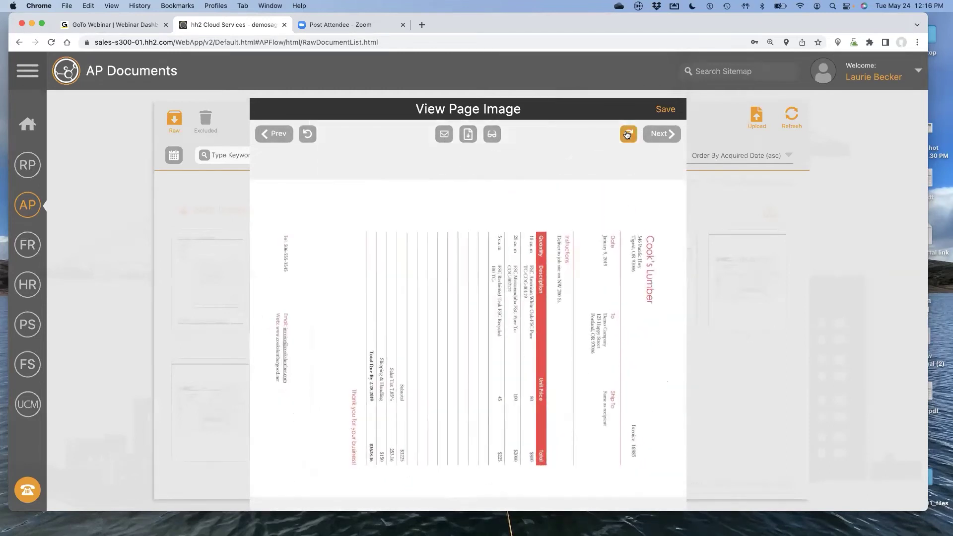
{"action": "left_click", "coordinate": [628, 134]}
{"action": "left_click", "coordinate": [627, 134]}
{"action": "left_click", "coordinate": [627, 134]}
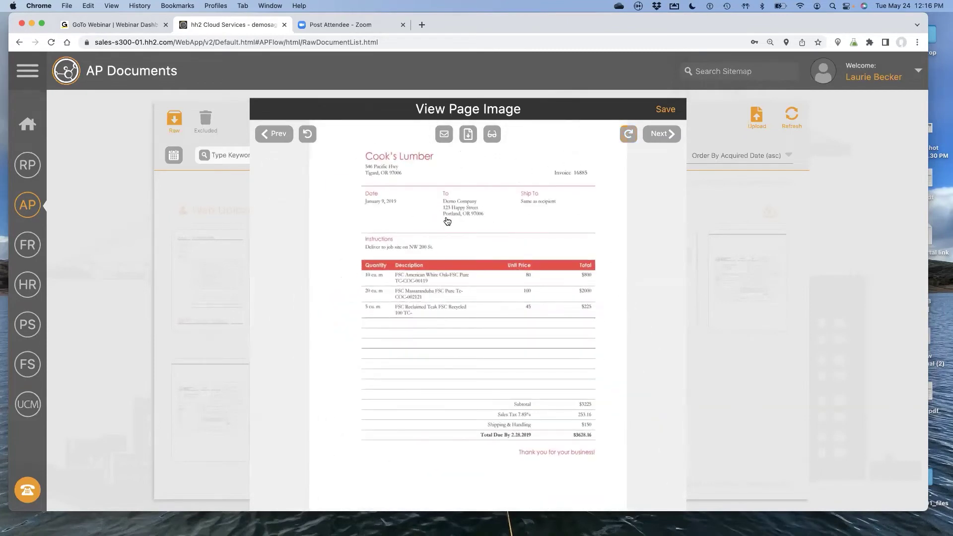
{"action": "left_click", "coordinate": [666, 109]}
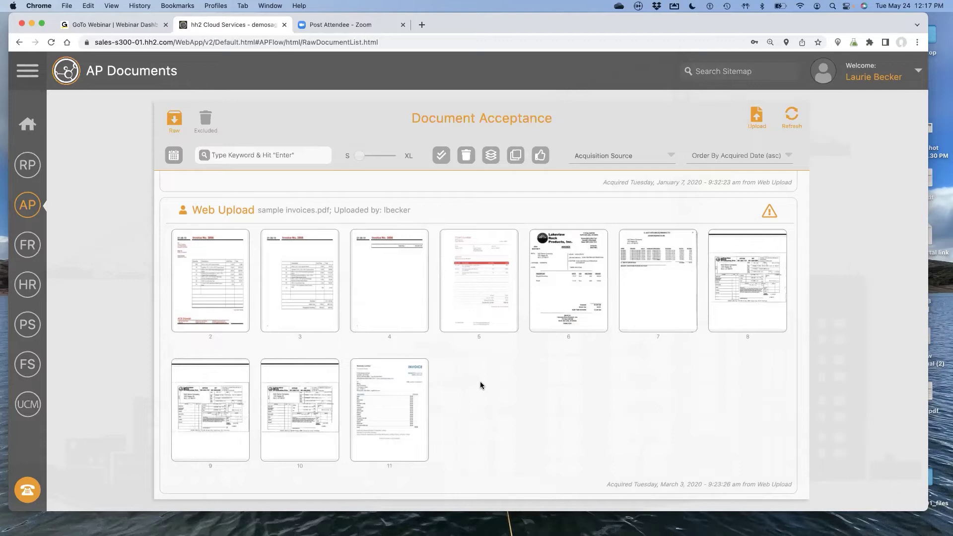
Step: Upload A1 Electric Sample Invoice.pdf to Document Acceptance through the Upload Documents dialog
{"action": "scroll", "coordinate": [494, 382], "scroll_direction": "down", "scroll_amount": 15}
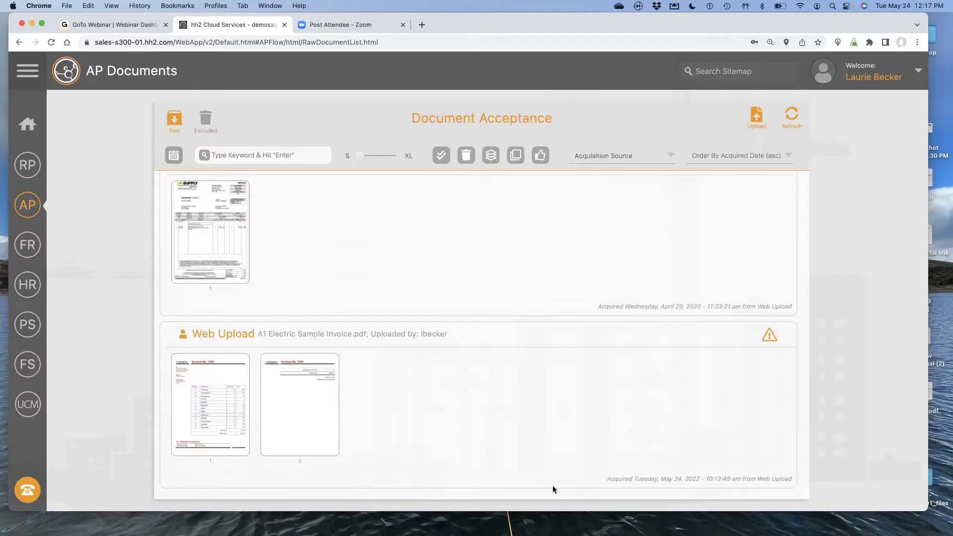
{"action": "left_click", "coordinate": [757, 117]}
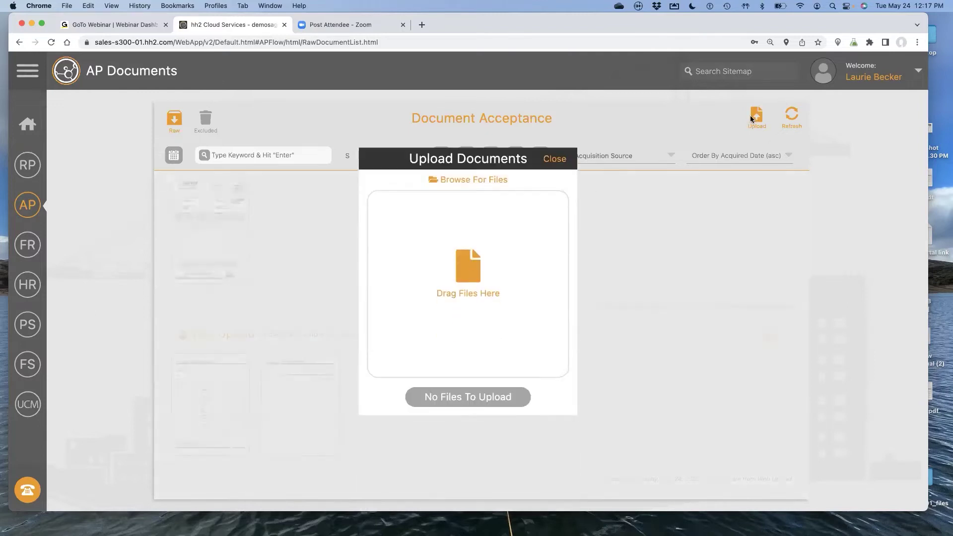
{"action": "left_click", "coordinate": [435, 181]}
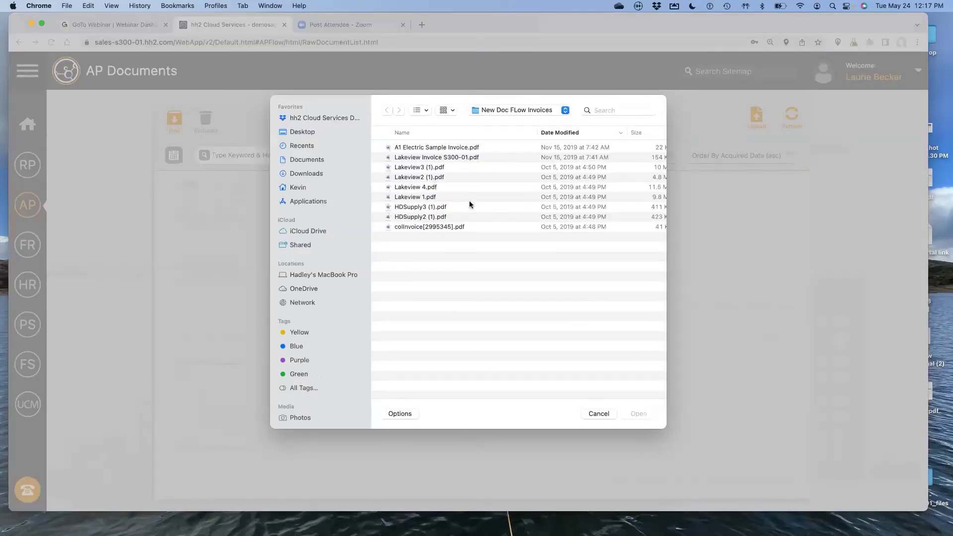
{"action": "left_click", "coordinate": [435, 146]}
{"action": "left_click", "coordinate": [636, 414]}
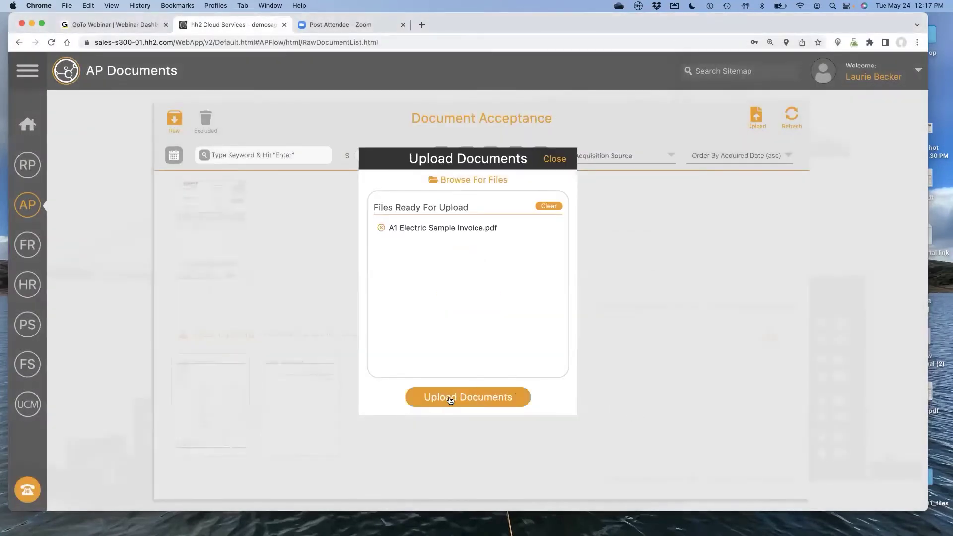
{"action": "left_click", "coordinate": [449, 396]}
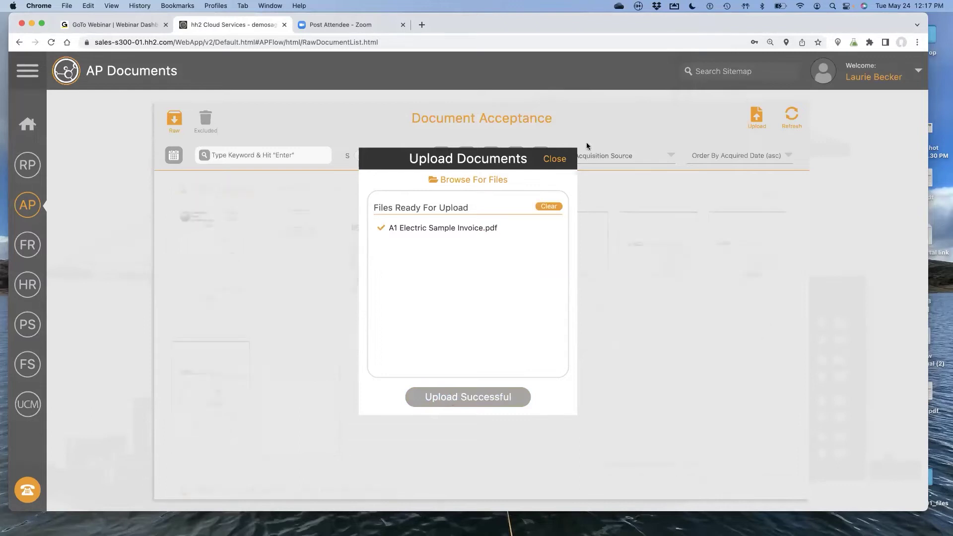
{"action": "left_click", "coordinate": [553, 160]}
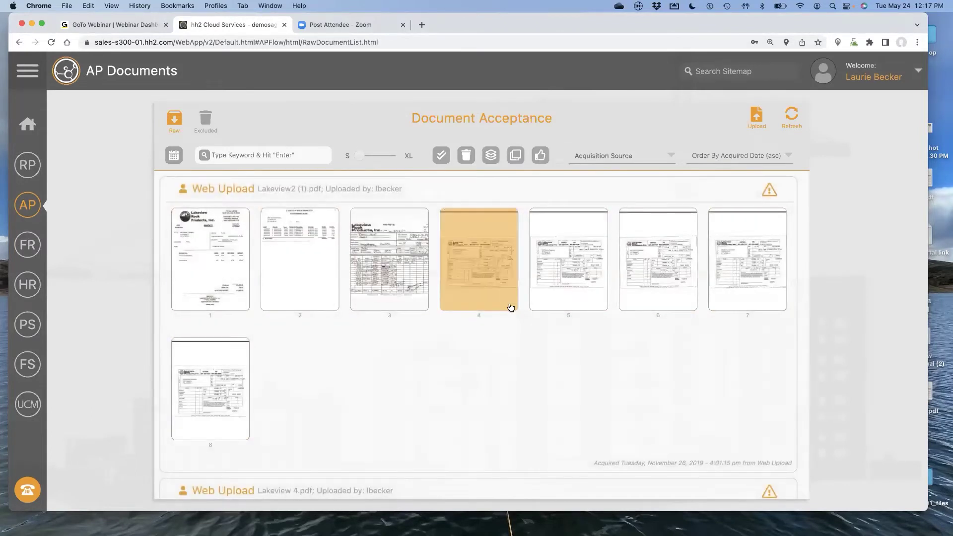
{"action": "scroll", "coordinate": [511, 305], "scroll_direction": "down", "scroll_amount": 2}
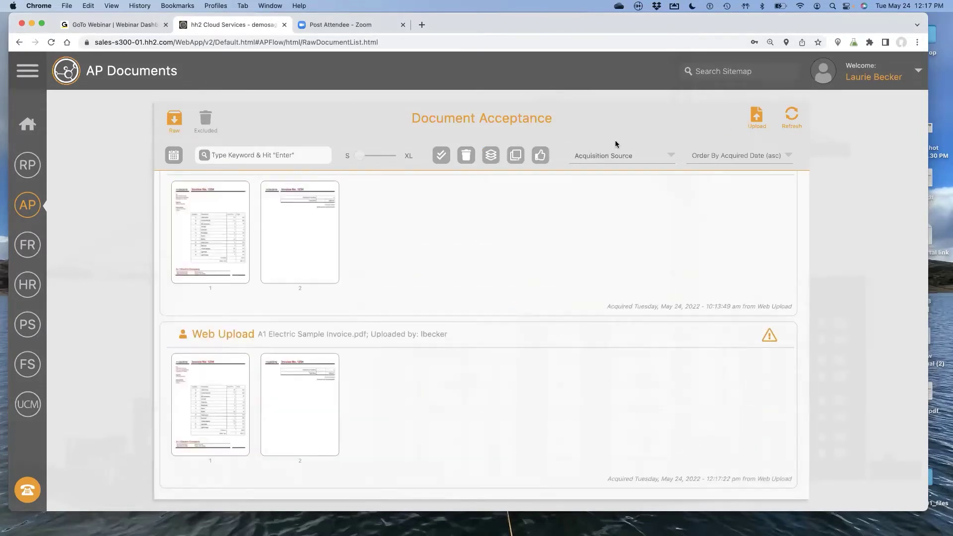
Step: Check the sort and Acquisition Source options, then select both A1 Electric invoice pages for acceptance
{"action": "left_click", "coordinate": [747, 158]}
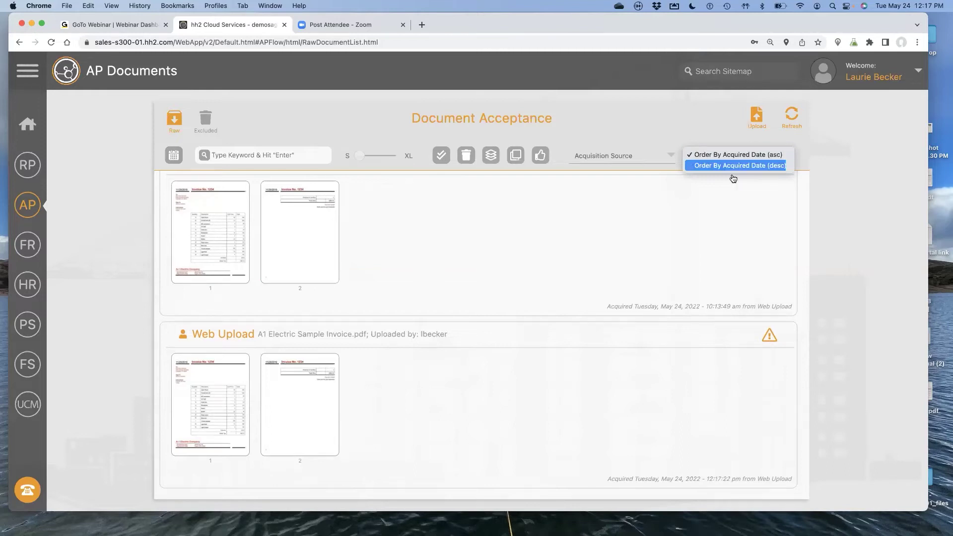
{"action": "left_click", "coordinate": [699, 120]}
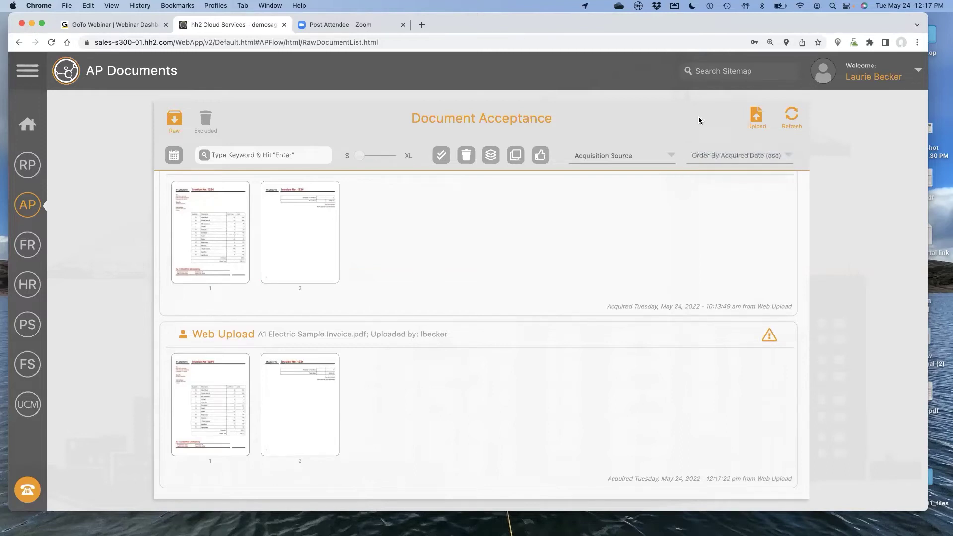
{"action": "left_click", "coordinate": [671, 155]}
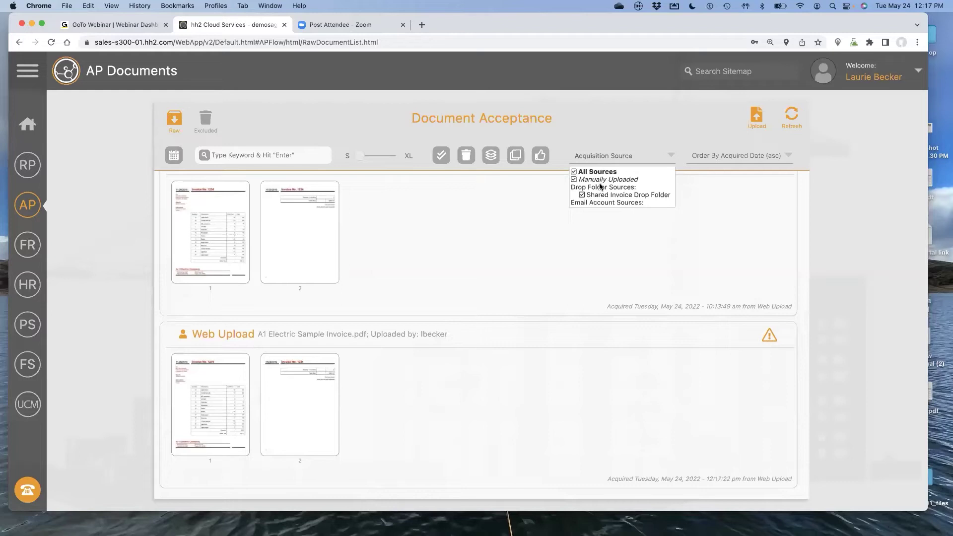
{"action": "left_click", "coordinate": [628, 155]}
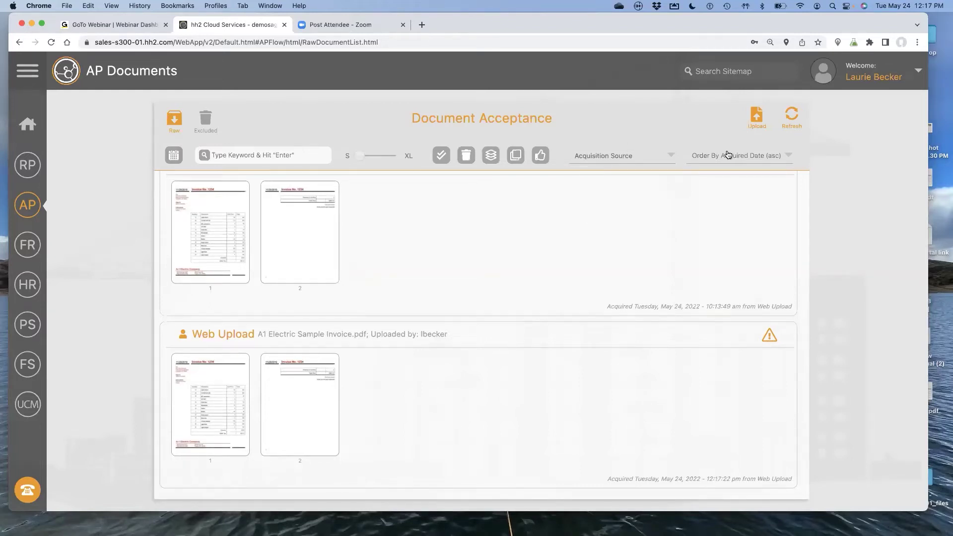
{"action": "left_click", "coordinate": [239, 362]}
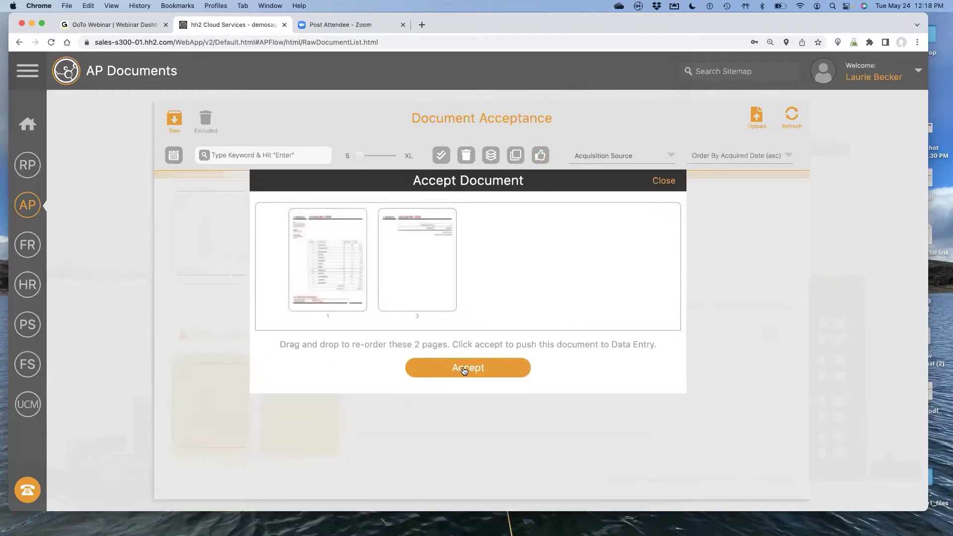
Step: Reorder the A1 Electric invoice's two pages and accept it into Data Entry
{"action": "mouse_move", "coordinate": [421, 269]}
{"action": "left_mouse_down"}
{"action": "mouse_move", "coordinate": [329, 264]}
{"action": "mouse_move", "coordinate": [434, 261]}
{"action": "mouse_move", "coordinate": [368, 260]}
{"action": "mouse_move", "coordinate": [420, 264]}
{"action": "left_mouse_up"}
{"action": "left_click", "coordinate": [465, 370]}
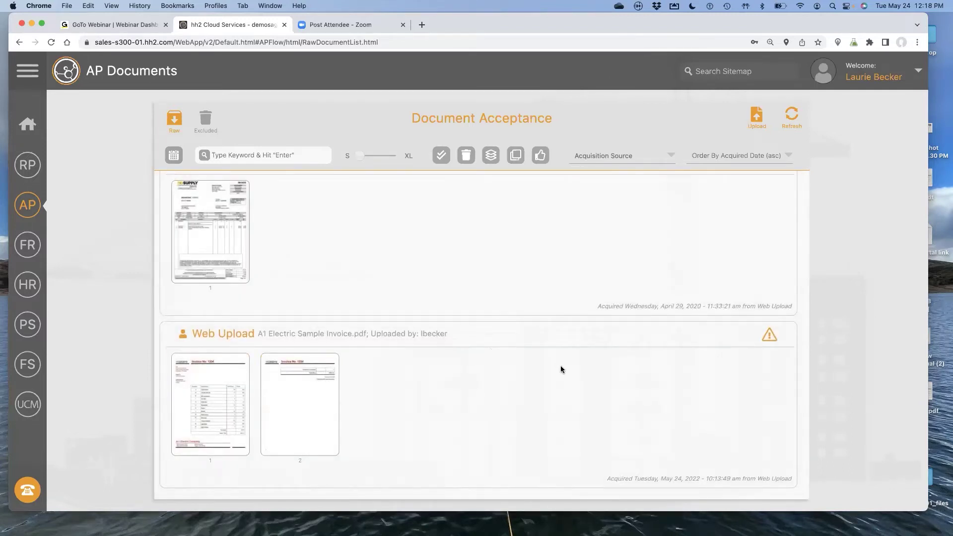
{"action": "scroll", "coordinate": [505, 384], "scroll_direction": "up", "scroll_amount": 5}
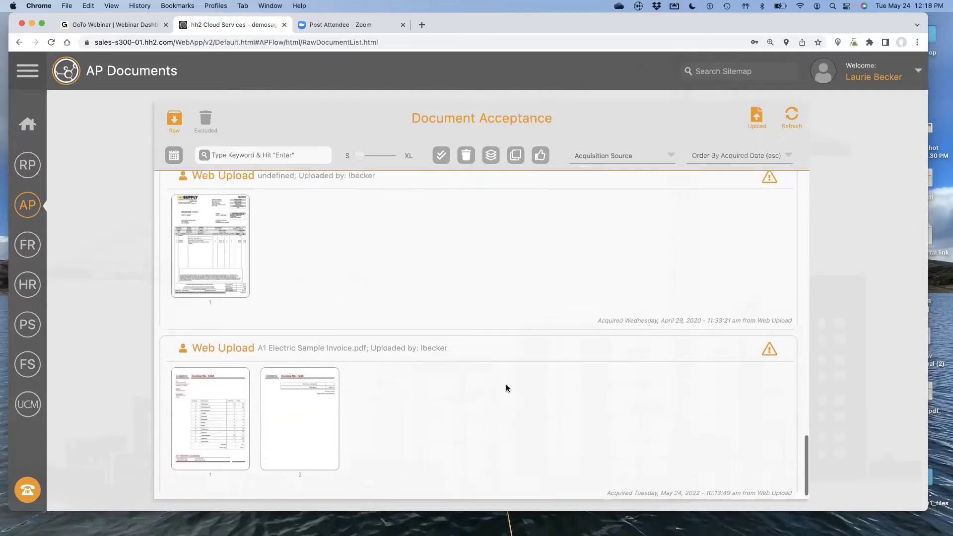
Step: Clear the leftover page selections in Document Acceptance and go to the Data Entry page
{"action": "left_click", "coordinate": [208, 372]}
{"action": "scroll", "coordinate": [211, 382], "scroll_direction": "down", "scroll_amount": 4}
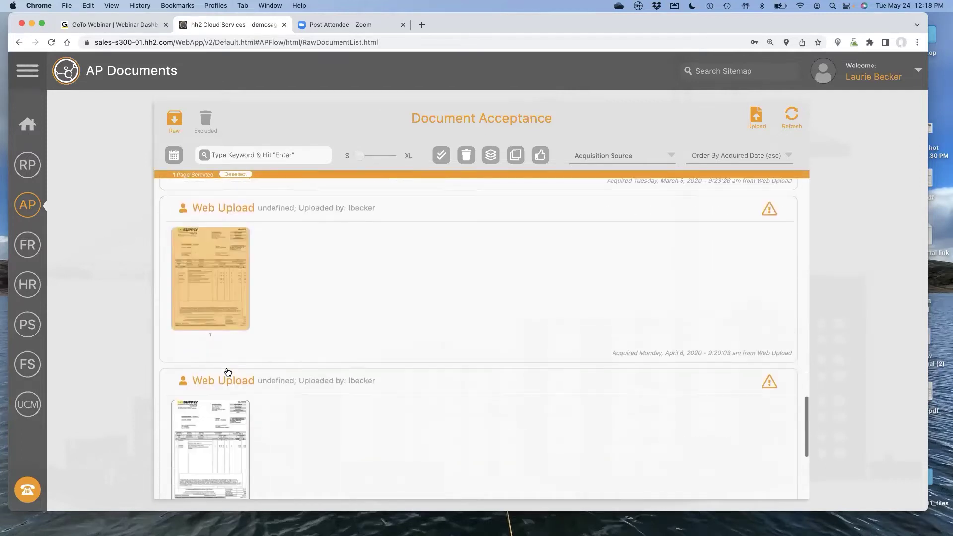
{"action": "left_click", "coordinate": [217, 392]}
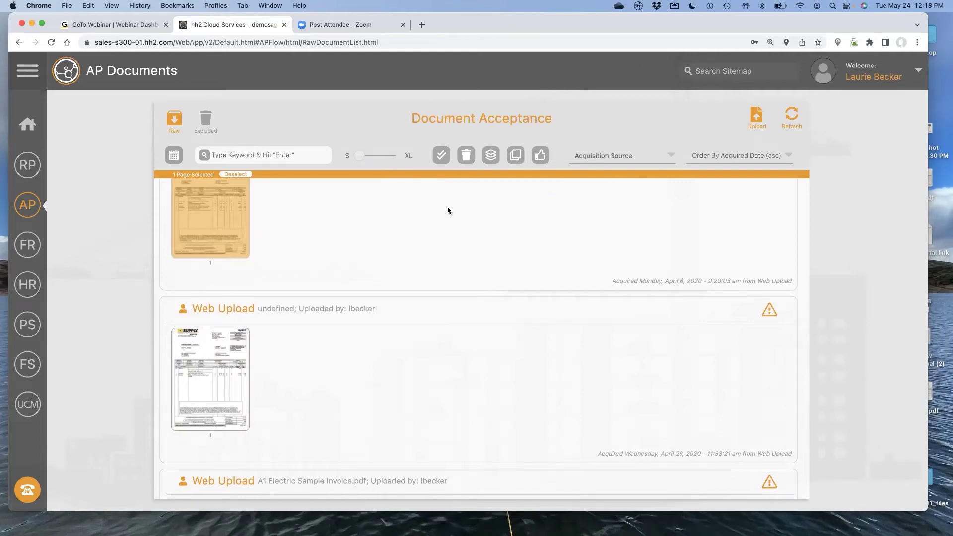
{"action": "left_click", "coordinate": [230, 211]}
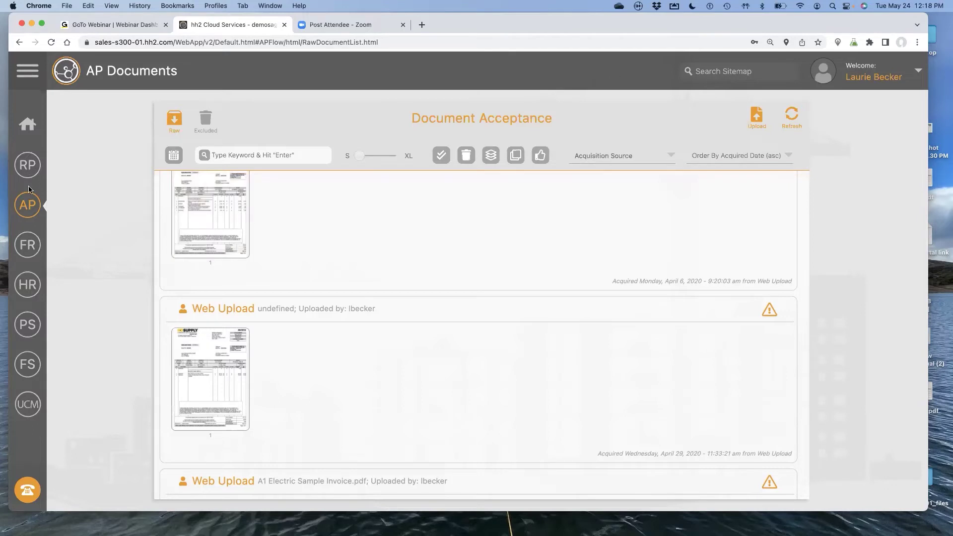
{"action": "left_click", "coordinate": [27, 206]}
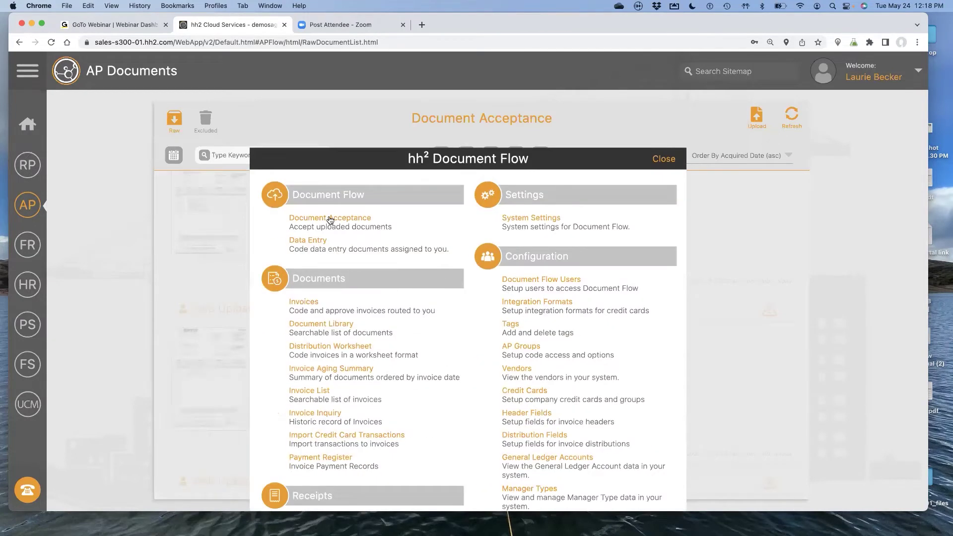
{"action": "left_click", "coordinate": [311, 241]}
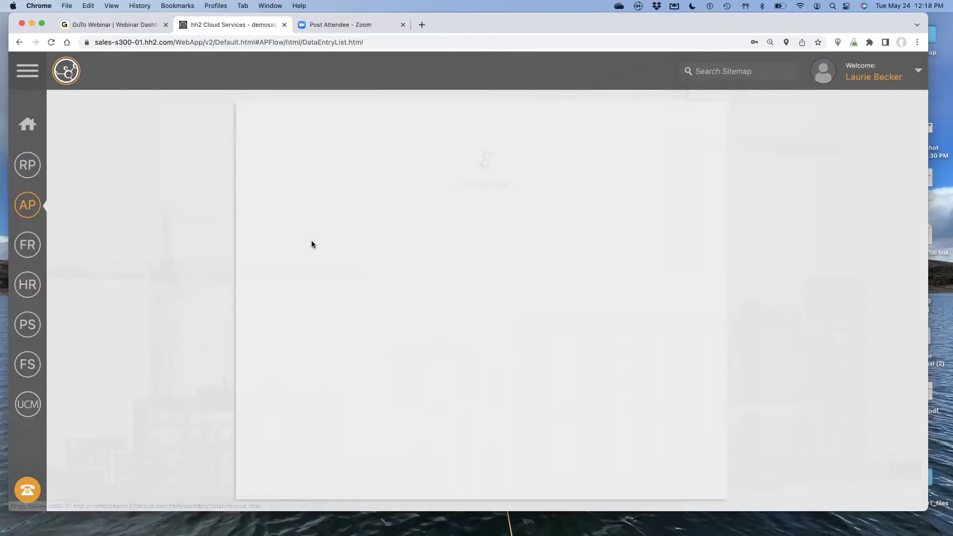
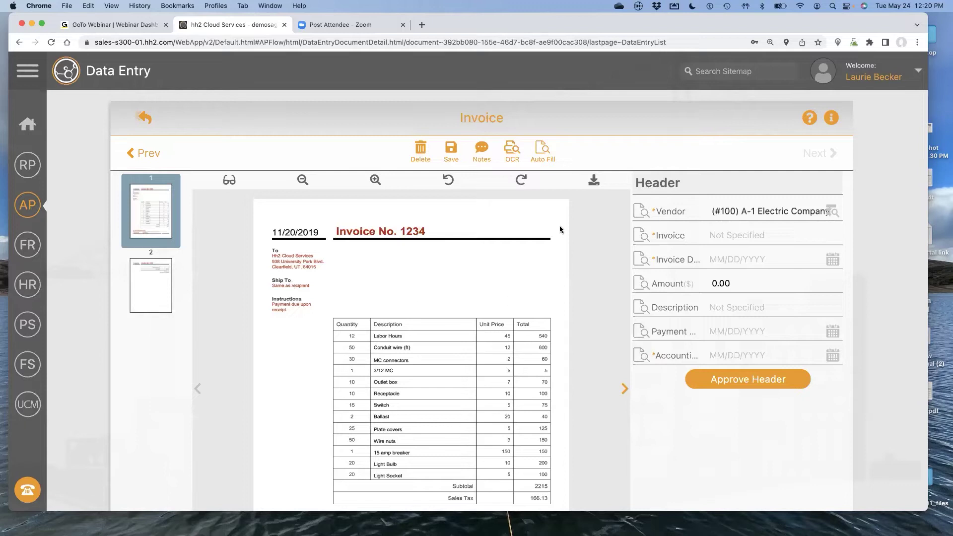
{"action": "scroll", "coordinate": [560, 278], "scroll_direction": "down", "scroll_amount": 1}
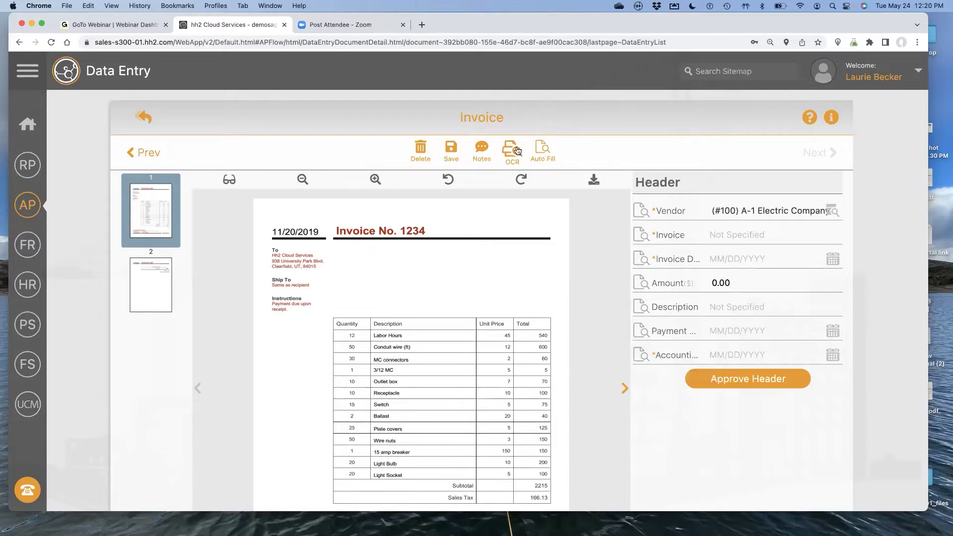
Step: Auto-fill the header from the scan: invoice 1234, dated 11/20/2019, amount 166.13
{"action": "left_click", "coordinate": [543, 152]}
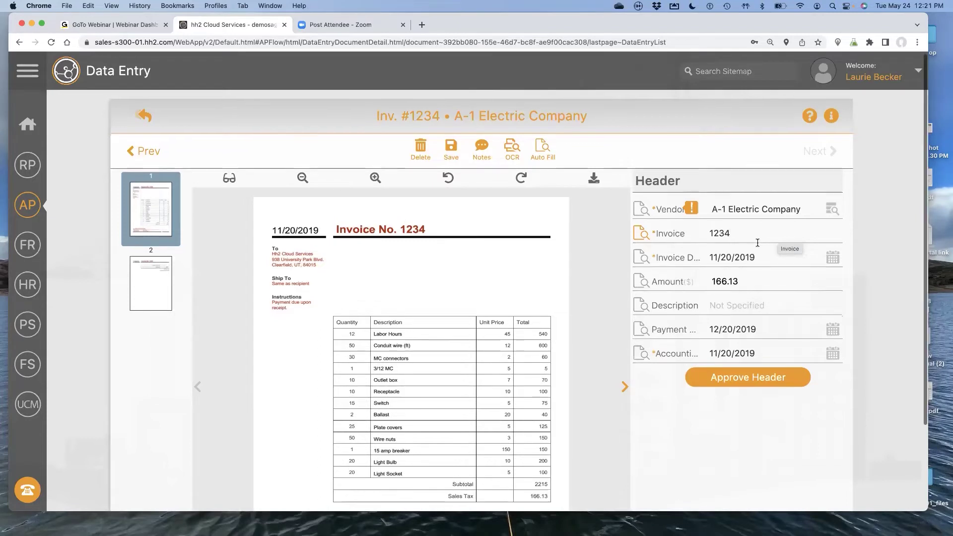
{"action": "scroll", "coordinate": [745, 249], "scroll_direction": "down", "scroll_amount": 1}
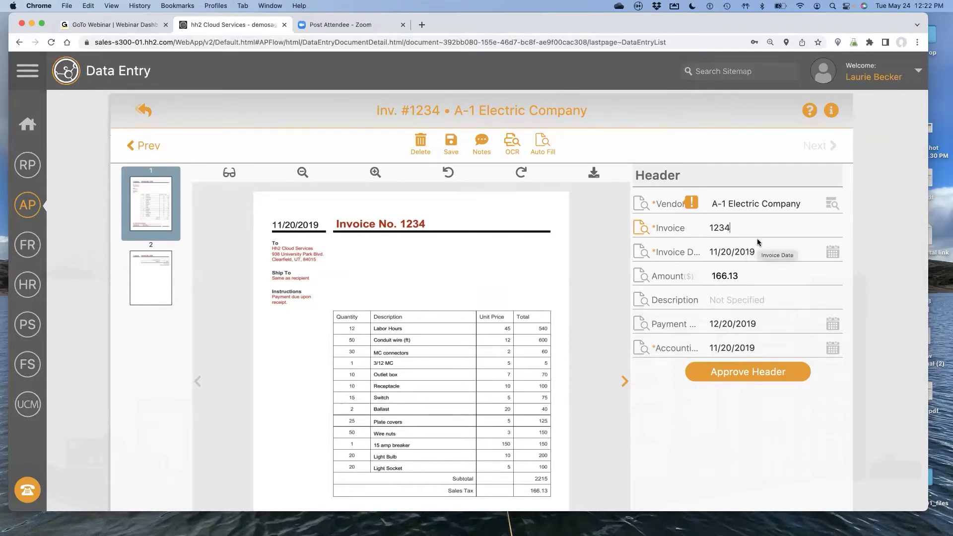
Step: Change the invoice number to 5242022 and the amount to 524.22, and add description Sockeye
{"action": "key", "text": "BackSpace"}
{"action": "key", "text": "BackSpace"}
{"action": "key", "text": "BackSpace"}
{"action": "key", "text": "BackSpace"}
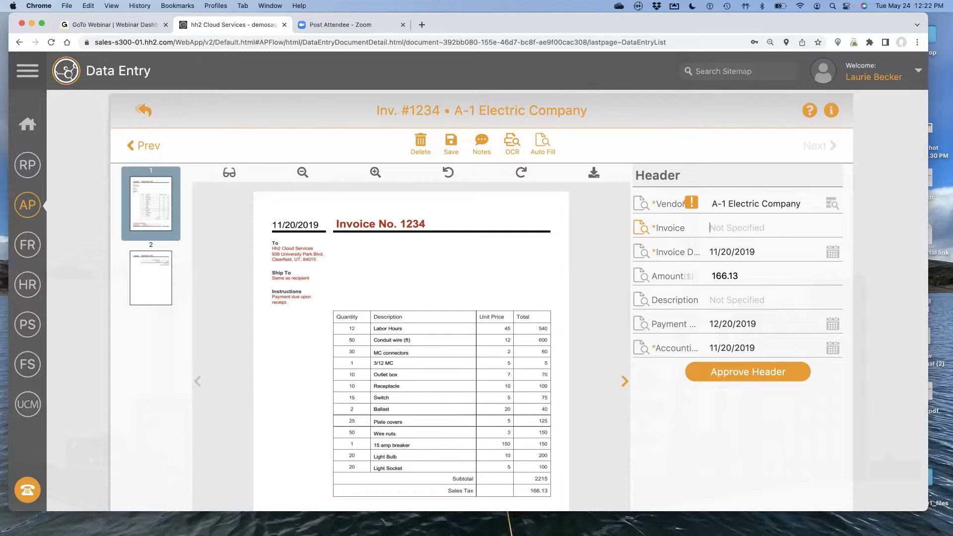
{"action": "type", "text": "5242022"}
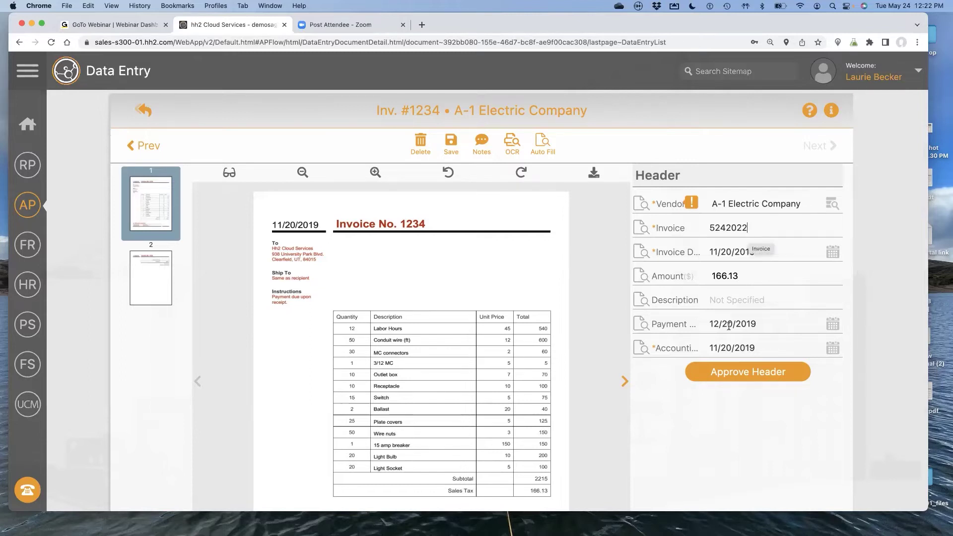
{"action": "left_click", "coordinate": [746, 278]}
{"action": "key", "text": "BackSpace"}
{"action": "key", "text": "BackSpace"}
{"action": "key", "text": "BackSpace"}
{"action": "key", "text": "BackSpace"}
{"action": "key", "text": "BackSpace"}
{"action": "key", "text": "BackSpace"}
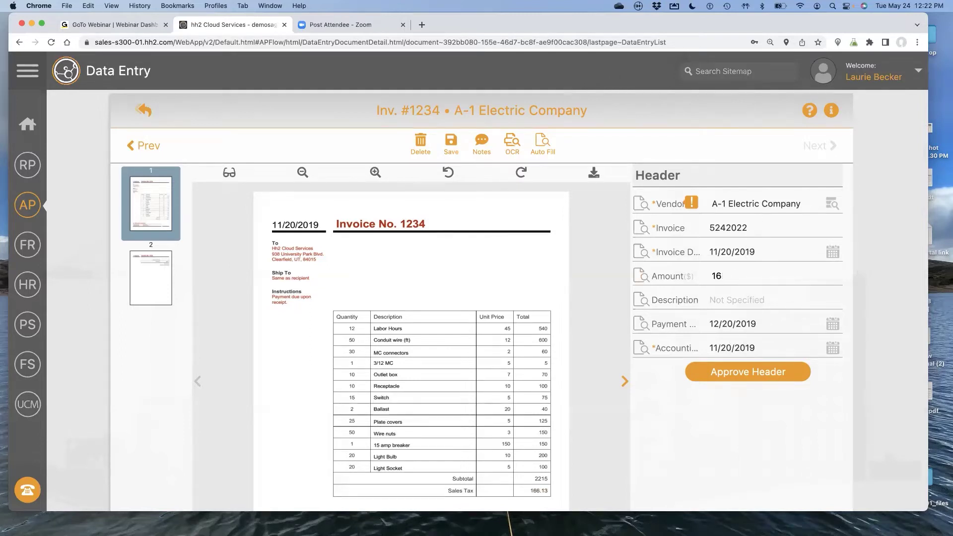
{"action": "type", "text": "524.22"}
{"action": "left_click", "coordinate": [747, 302]}
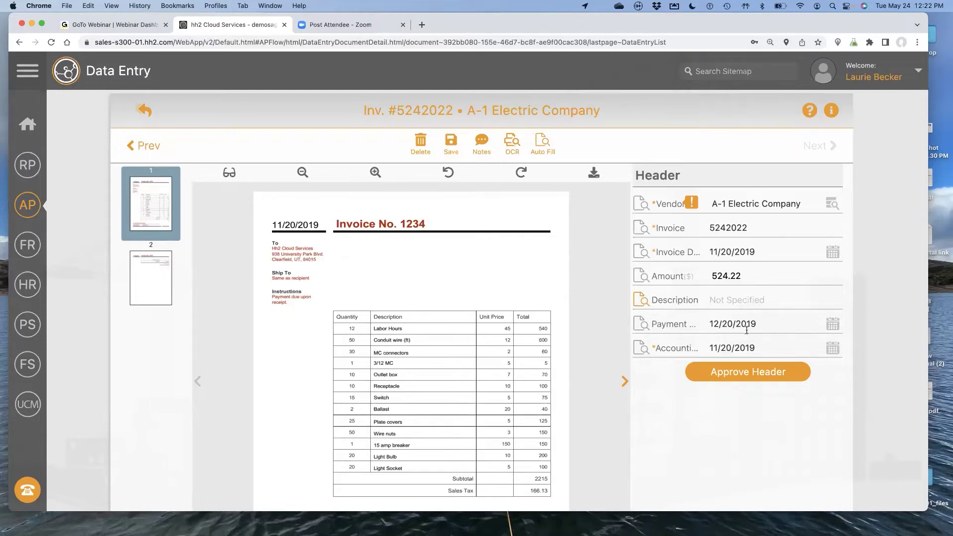
{"action": "type", "text": "Sockeye"}
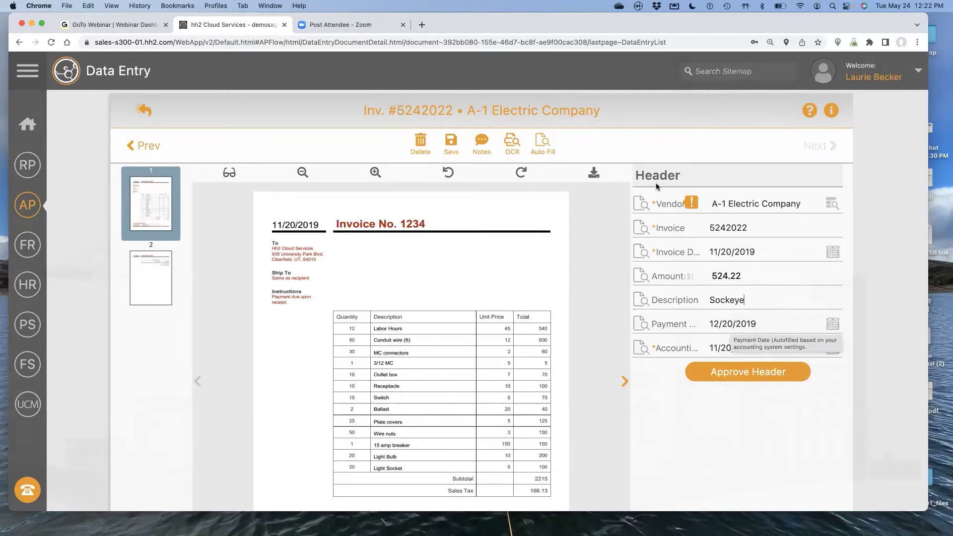
{"action": "mouse_move", "coordinate": [686, 206]}
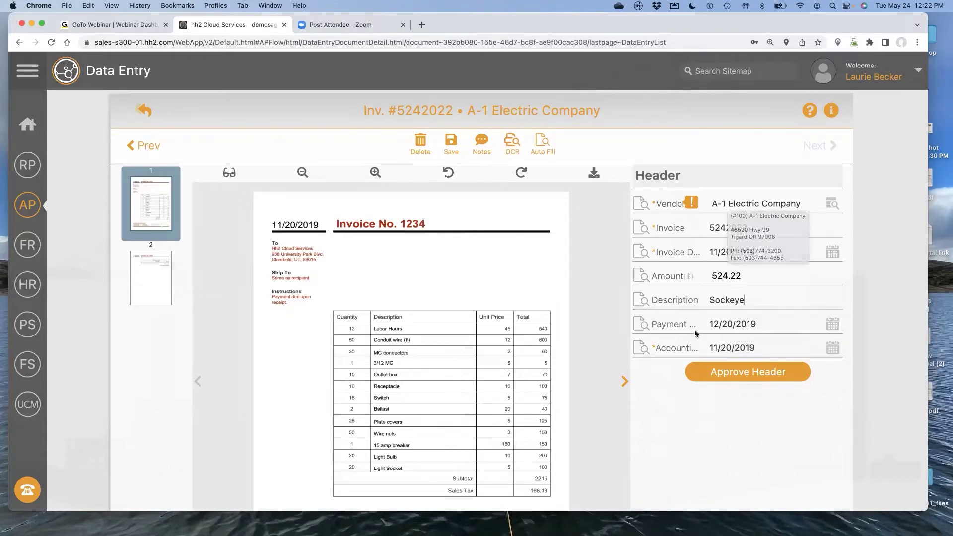
Step: Approve and confirm the header, then review the 524.22 line in Distributions
{"action": "left_click", "coordinate": [737, 372]}
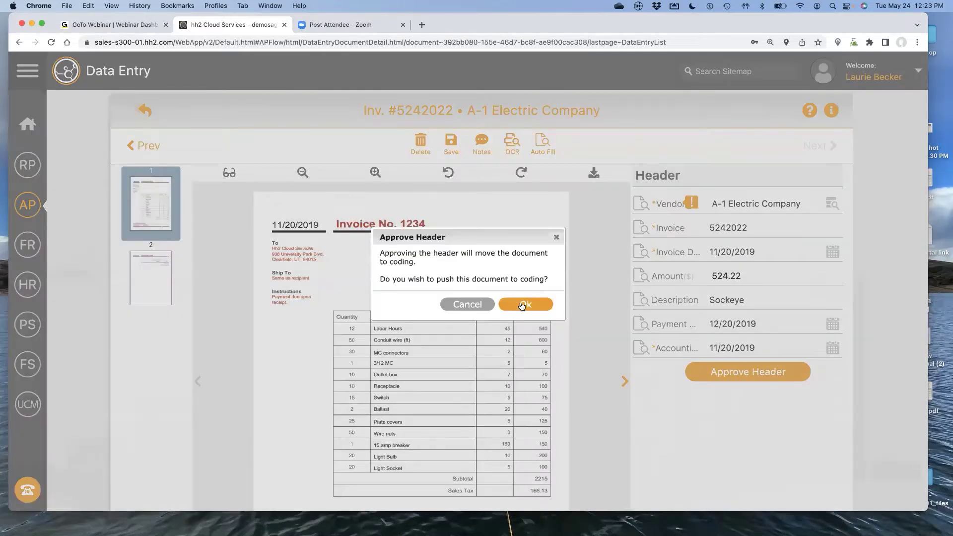
{"action": "left_click", "coordinate": [520, 310]}
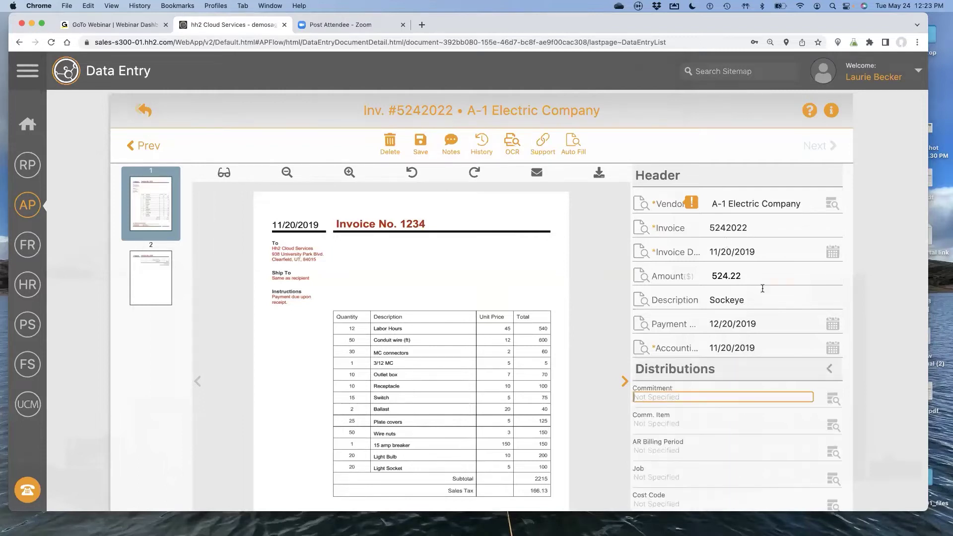
{"action": "scroll", "coordinate": [868, 300], "scroll_direction": "down", "scroll_amount": 3}
{"action": "scroll", "coordinate": [869, 302], "scroll_direction": "up", "scroll_amount": 1}
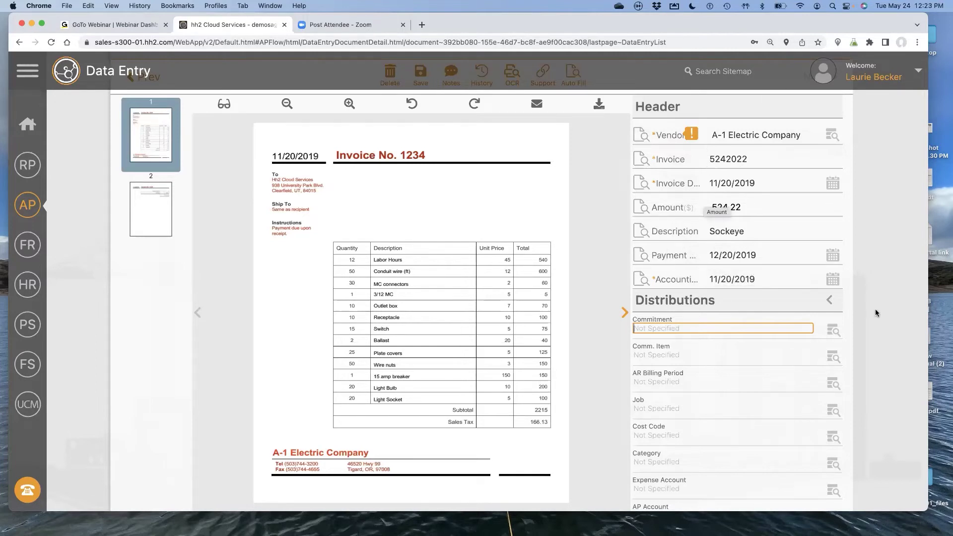
{"action": "scroll", "coordinate": [877, 308], "scroll_direction": "down", "scroll_amount": 3}
{"action": "scroll", "coordinate": [809, 340], "scroll_direction": "down", "scroll_amount": 10}
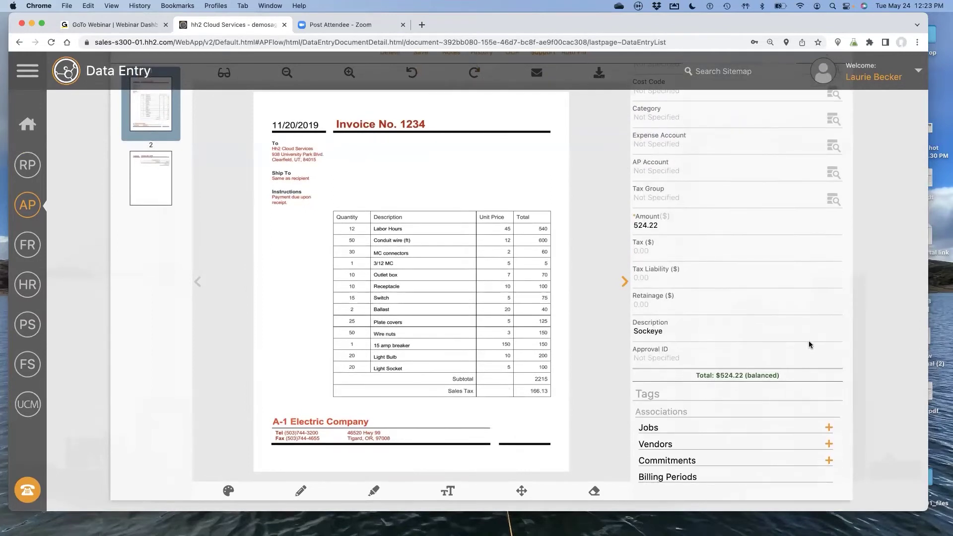
{"action": "scroll", "coordinate": [809, 344], "scroll_direction": "up", "scroll_amount": 5}
{"action": "scroll", "coordinate": [810, 340], "scroll_direction": "up", "scroll_amount": 2}
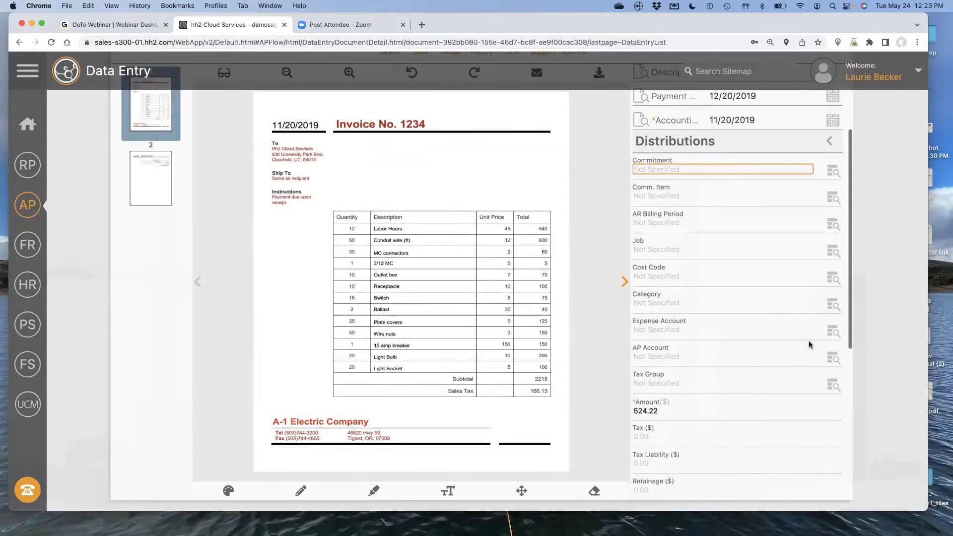
{"action": "scroll", "coordinate": [810, 340], "scroll_direction": "down", "scroll_amount": 3}
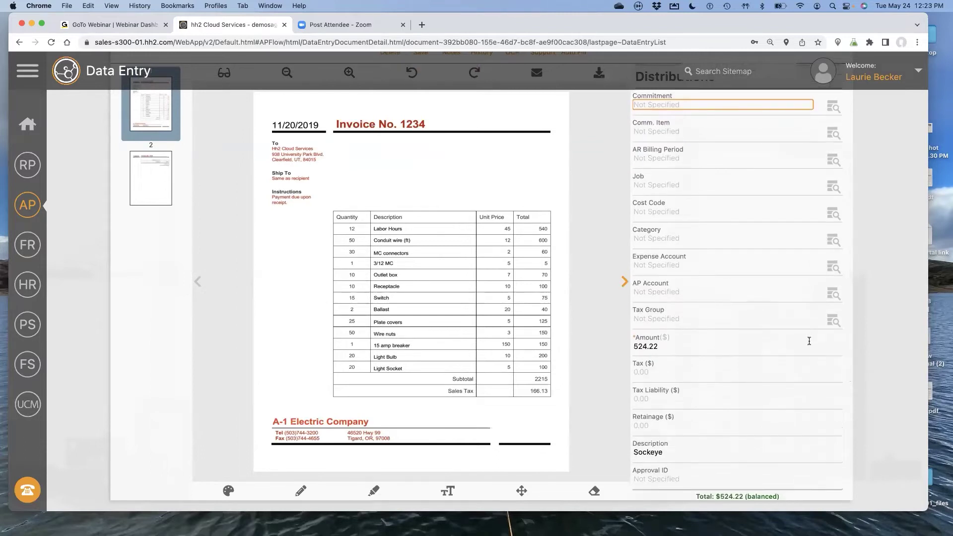
{"action": "scroll", "coordinate": [810, 341], "scroll_direction": "up", "scroll_amount": 1}
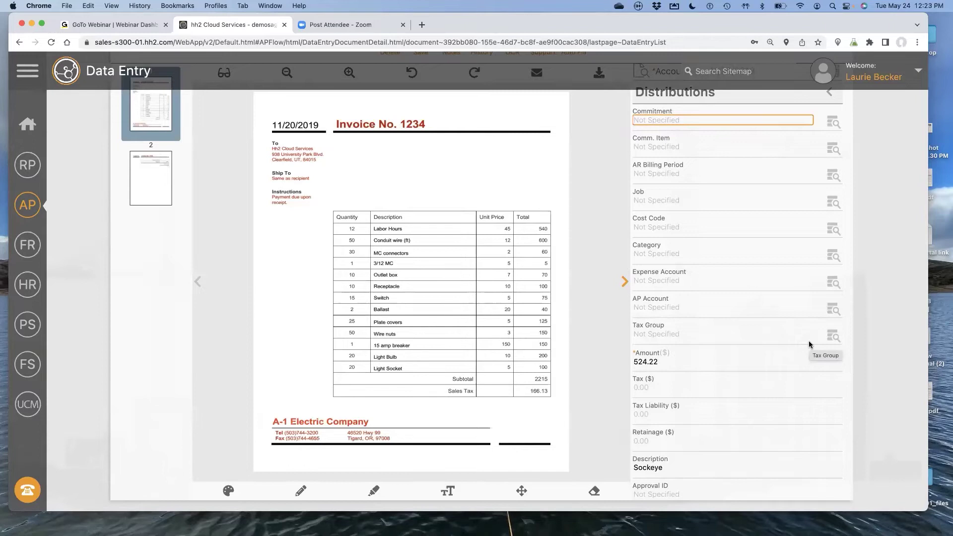
{"action": "scroll", "coordinate": [809, 341], "scroll_direction": "up", "scroll_amount": 2}
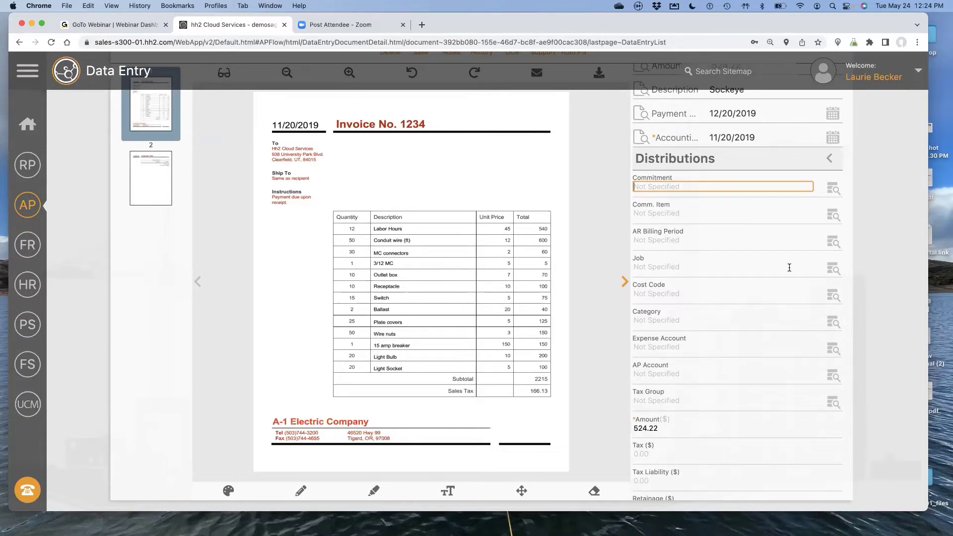
Step: Pick commitment (#01001-06) Electrical from the A-1 Electric commitments for the distribution line
{"action": "left_click", "coordinate": [833, 189]}
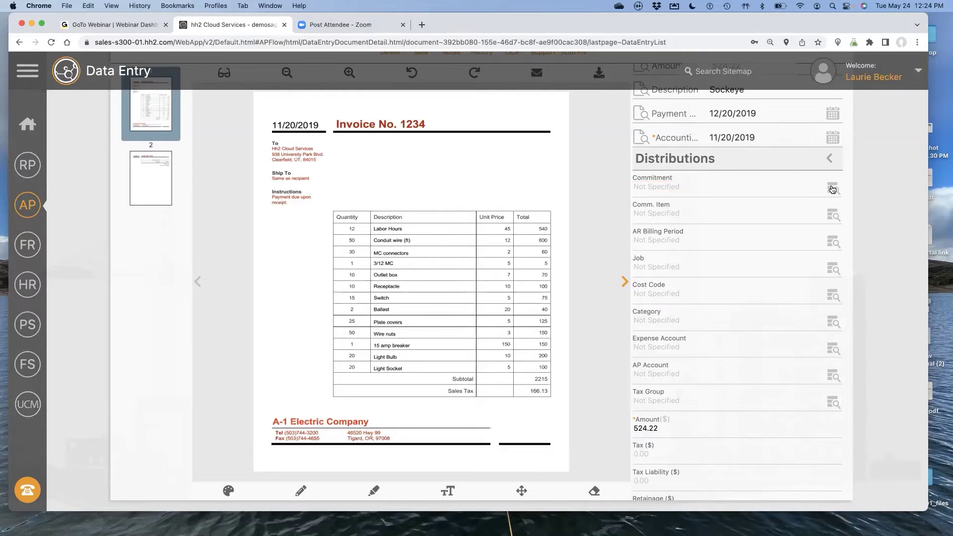
{"action": "left_click", "coordinate": [833, 189]}
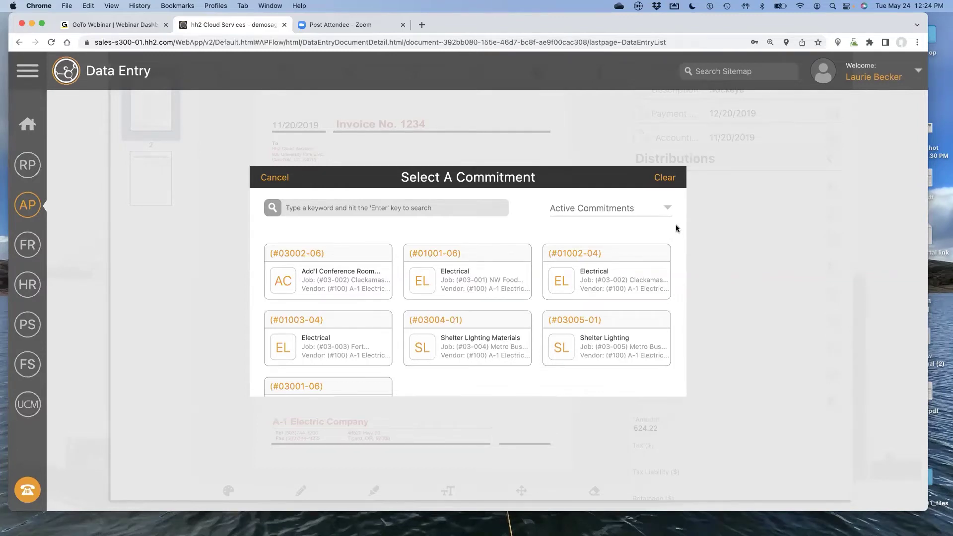
{"action": "left_click", "coordinate": [454, 260]}
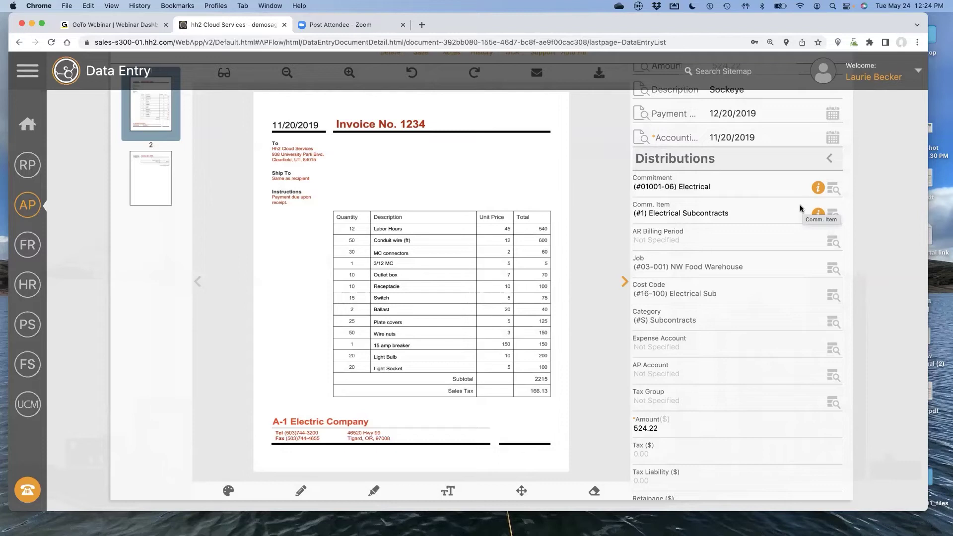
{"action": "scroll", "coordinate": [743, 352], "scroll_direction": "down", "scroll_amount": 3}
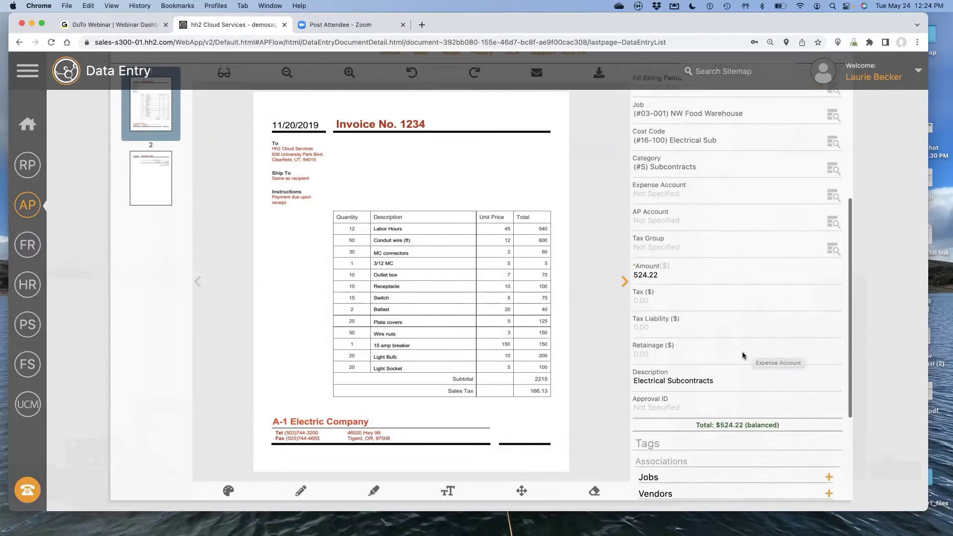
{"action": "scroll", "coordinate": [743, 351], "scroll_direction": "down", "scroll_amount": 3}
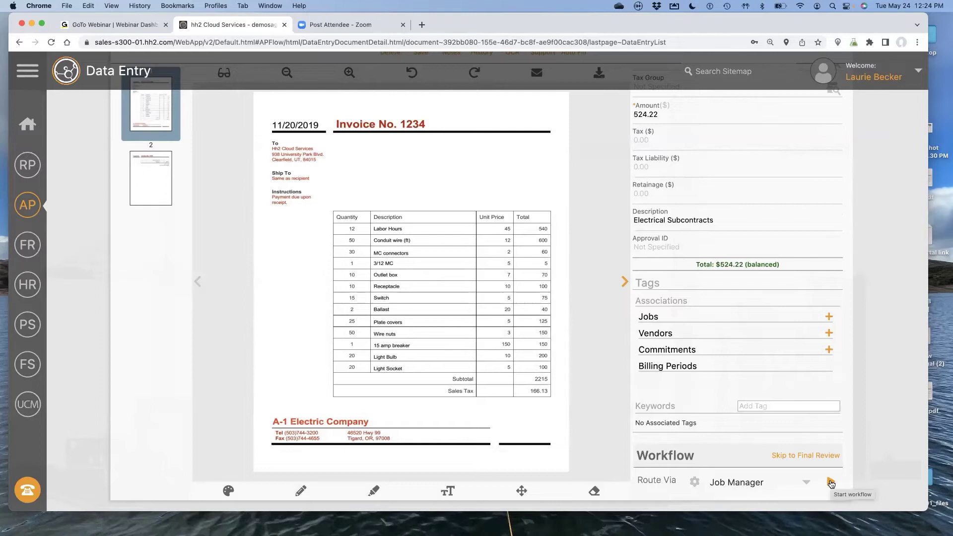
{"action": "left_click", "coordinate": [831, 483]}
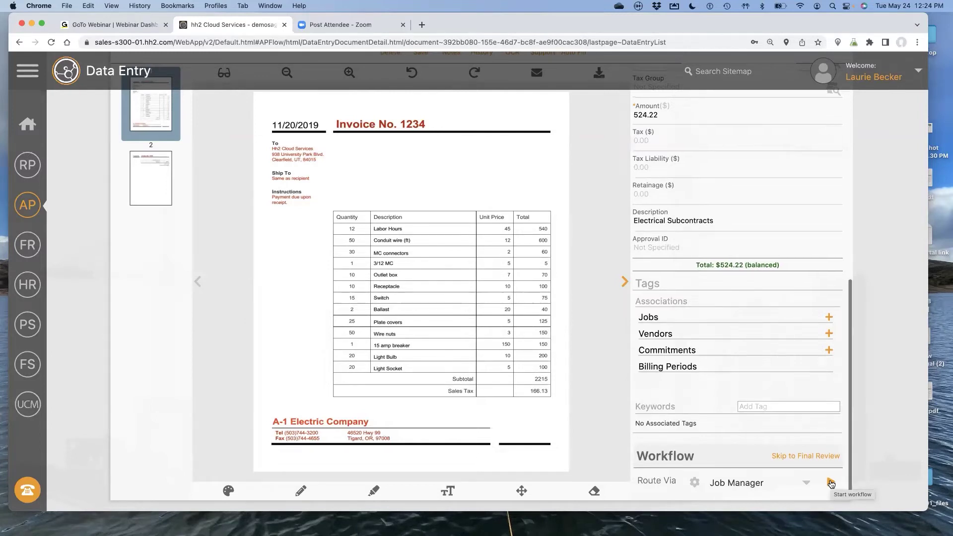
{"action": "scroll", "coordinate": [831, 483], "scroll_direction": "down", "scroll_amount": 6}
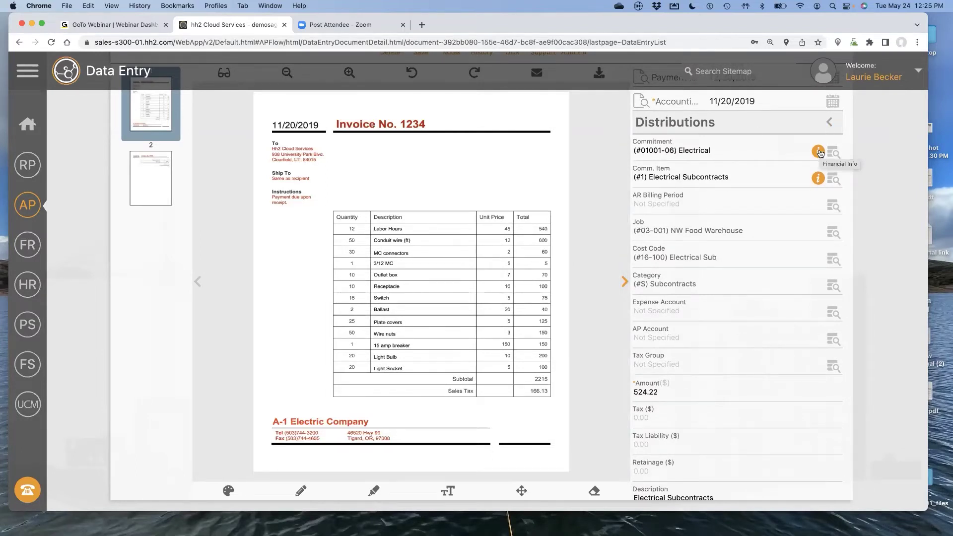
Step: Review the commitment's financial details, then remove the commitment from the distribution
{"action": "left_click", "coordinate": [819, 152]}
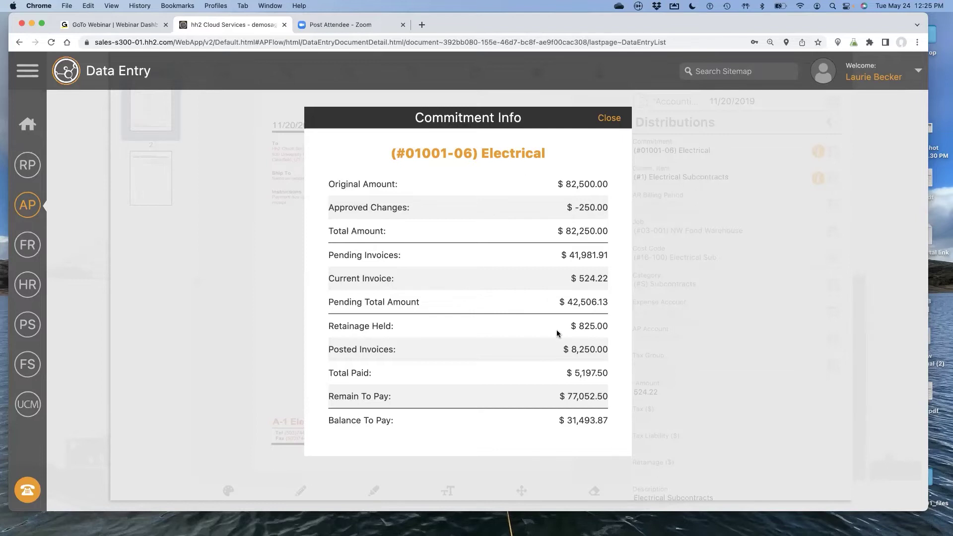
{"action": "left_click", "coordinate": [609, 119]}
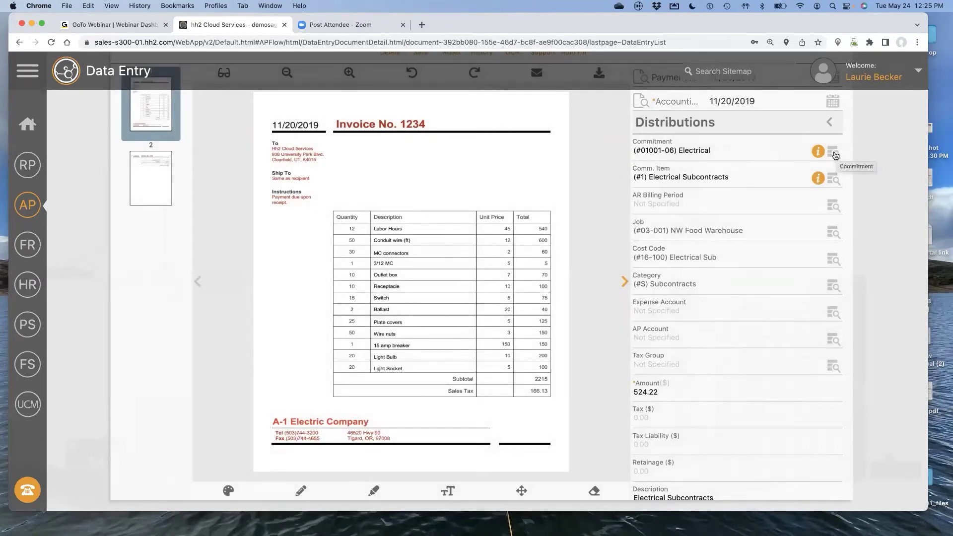
{"action": "left_click", "coordinate": [750, 150]}
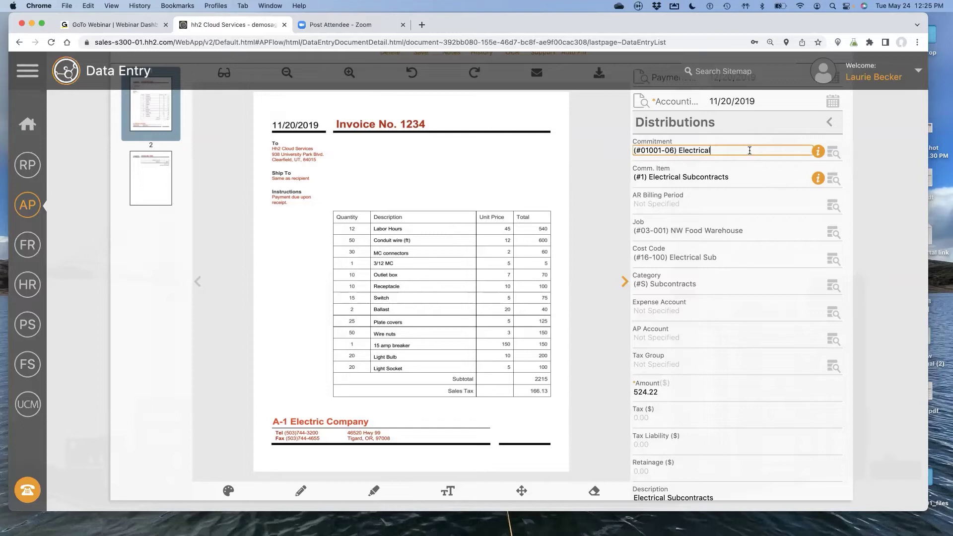
{"action": "key", "text": "BackSpace"}
{"action": "key", "text": "BackSpace"}
{"action": "key", "text": "BackSpace"}
{"action": "key", "text": "BackSpace"}
{"action": "key", "text": "BackSpace"}
{"action": "key", "text": "BackSpace"}
{"action": "key", "text": "BackSpace"}
{"action": "key", "text": "BackSpace"}
{"action": "key", "text": "BackSpace"}
{"action": "key", "text": "BackSpace"}
{"action": "key", "text": "BackSpace"}
{"action": "key", "text": "BackSpace"}
{"action": "key", "text": "BackSpace"}
{"action": "key", "text": "BackSpace"}
{"action": "key", "text": "BackSpace"}
{"action": "key", "text": "BackSpace"}
{"action": "key", "text": "BackSpace"}
{"action": "key", "text": "BackSpace"}
{"action": "key", "text": "BackSpace"}
{"action": "key", "text": "BackSpace"}
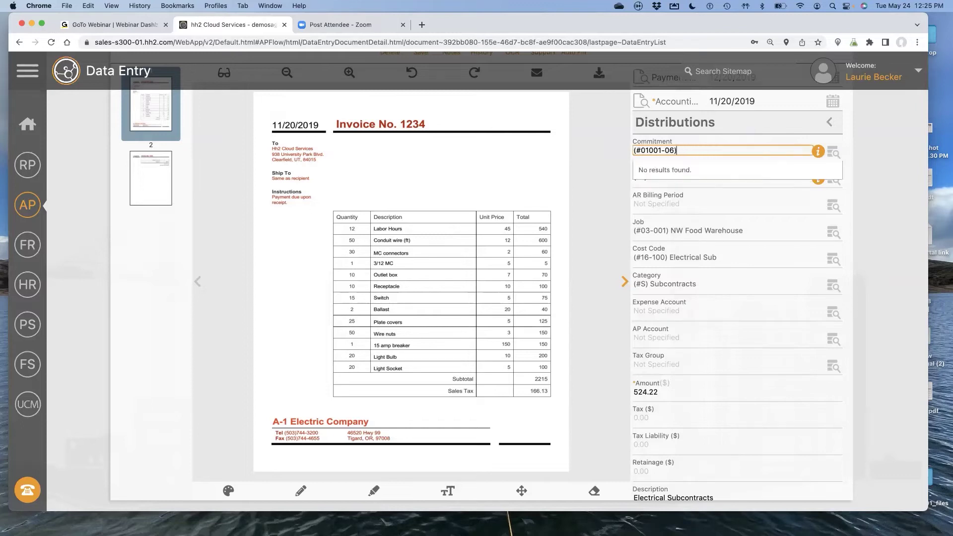
{"action": "left_click", "coordinate": [753, 201]}
Step: Clear the Cost Code and the (#S) Subcontracts Category, leaving only job (#03-001) NW Food Warehouse
{"action": "left_click_drag", "start_coordinate": [742, 258], "coordinate": [630, 258]}
{"action": "key", "text": "BackSpace"}
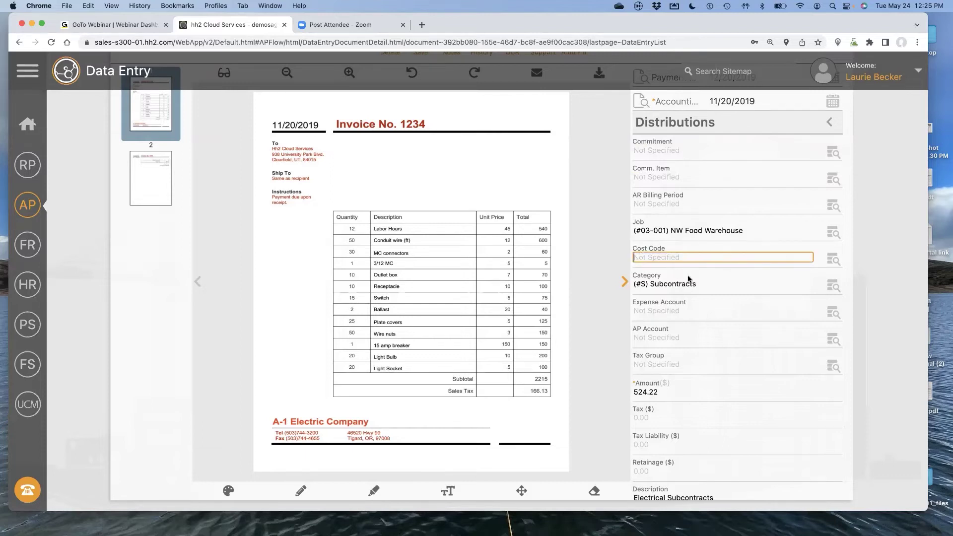
{"action": "left_click_drag", "start_coordinate": [714, 284], "coordinate": [617, 283]}
{"action": "key", "text": "BackSpace"}
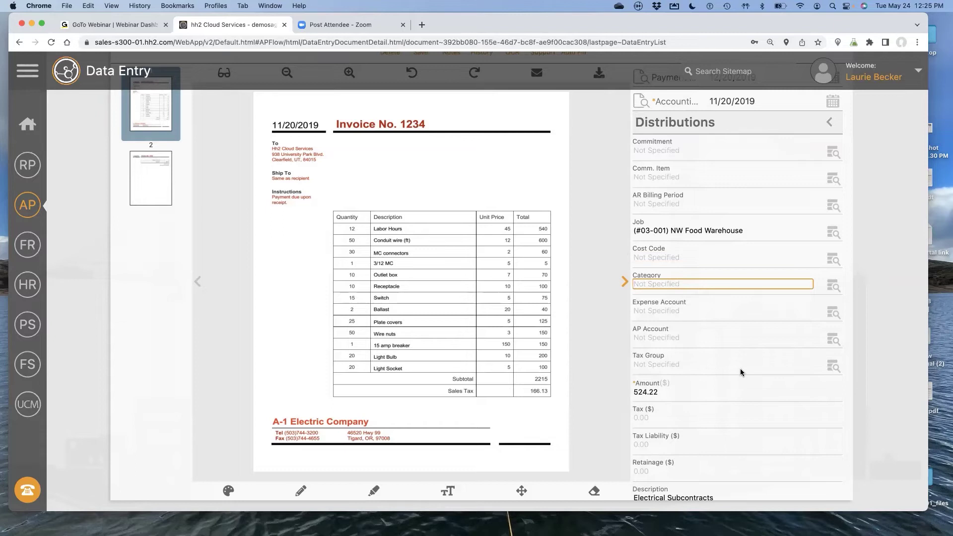
{"action": "scroll", "coordinate": [742, 367], "scroll_direction": "up", "scroll_amount": 2}
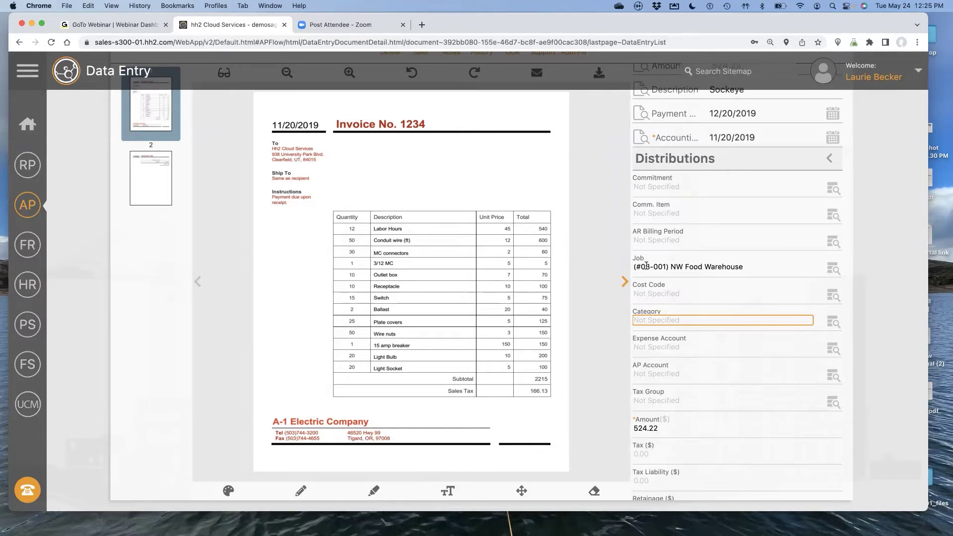
{"action": "scroll", "coordinate": [395, 217], "scroll_direction": "up", "scroll_amount": 1}
{"action": "scroll", "coordinate": [394, 217], "scroll_direction": "up", "scroll_amount": 3}
{"action": "scroll", "coordinate": [497, 238], "scroll_direction": "down", "scroll_amount": 3}
{"action": "left_click", "coordinate": [832, 268]}
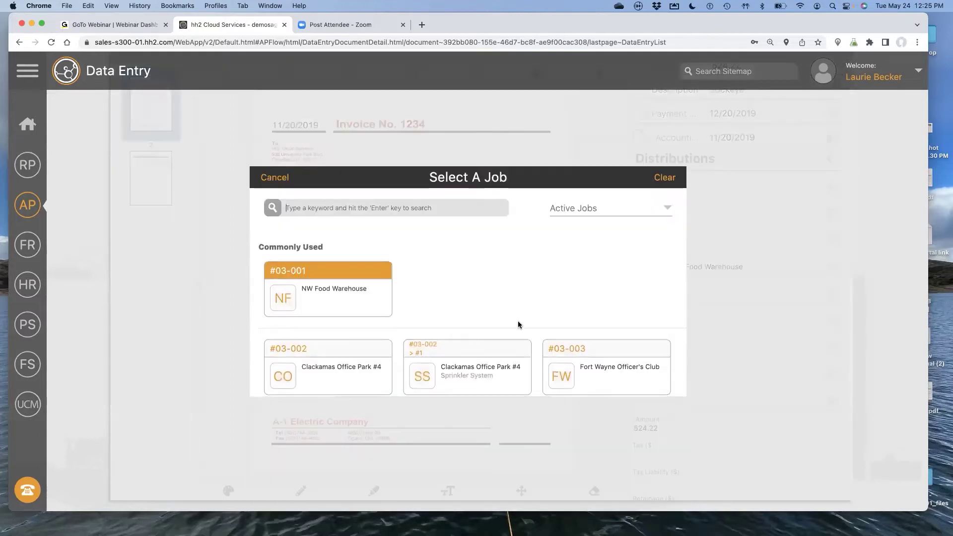
{"action": "scroll", "coordinate": [473, 311], "scroll_direction": "down", "scroll_amount": 3}
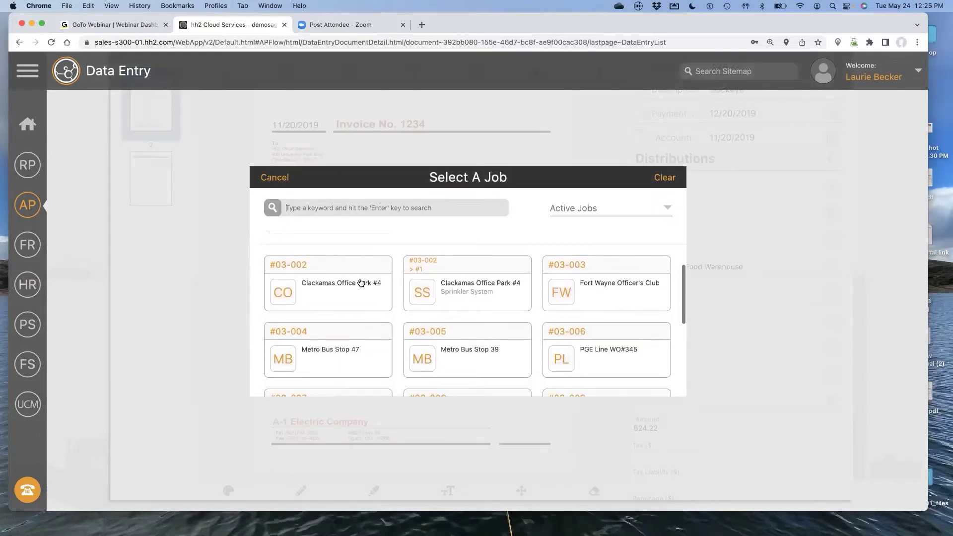
{"action": "left_click", "coordinate": [275, 177]}
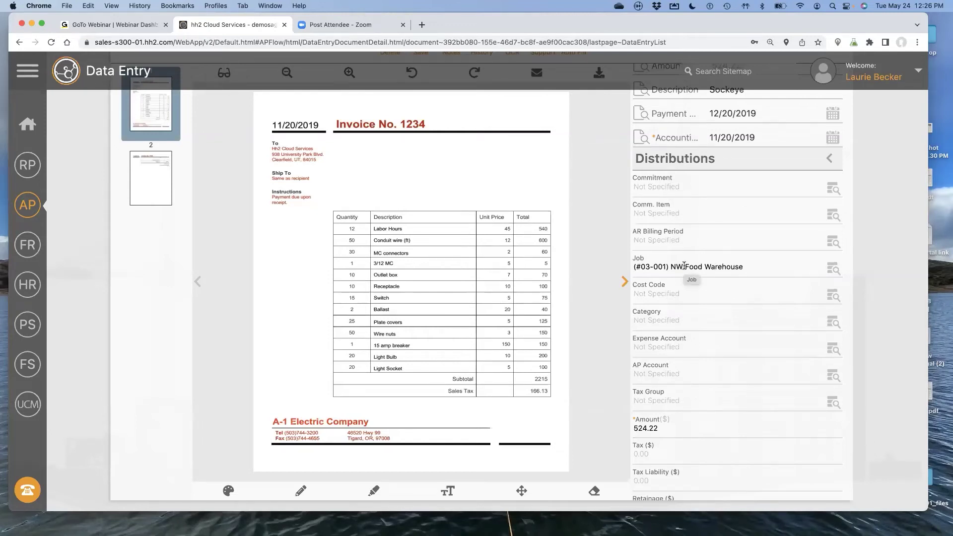
{"action": "scroll", "coordinate": [684, 266], "scroll_direction": "down", "scroll_amount": 10}
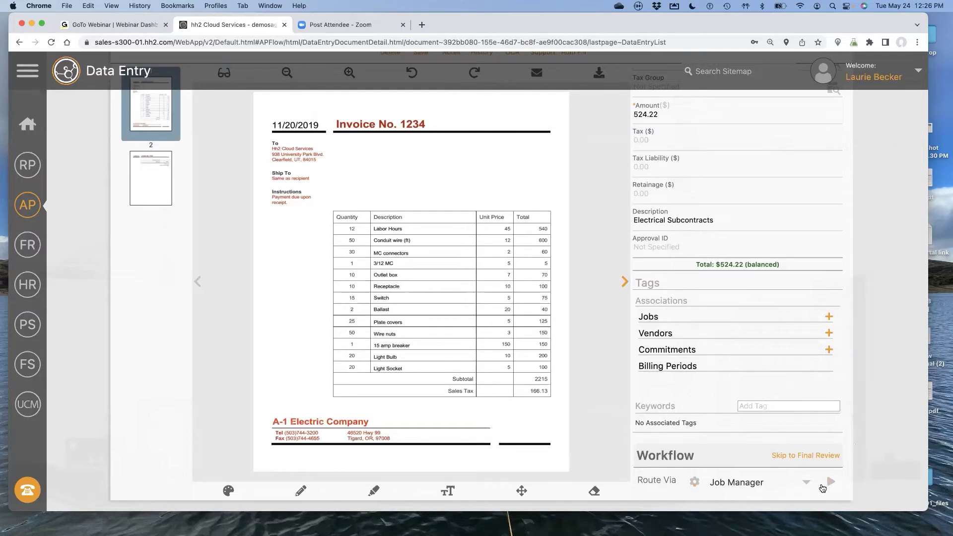
Step: Route the invoice via Job Manager and start the workflow despite the expired-insurance warning
{"action": "left_click", "coordinate": [830, 482]}
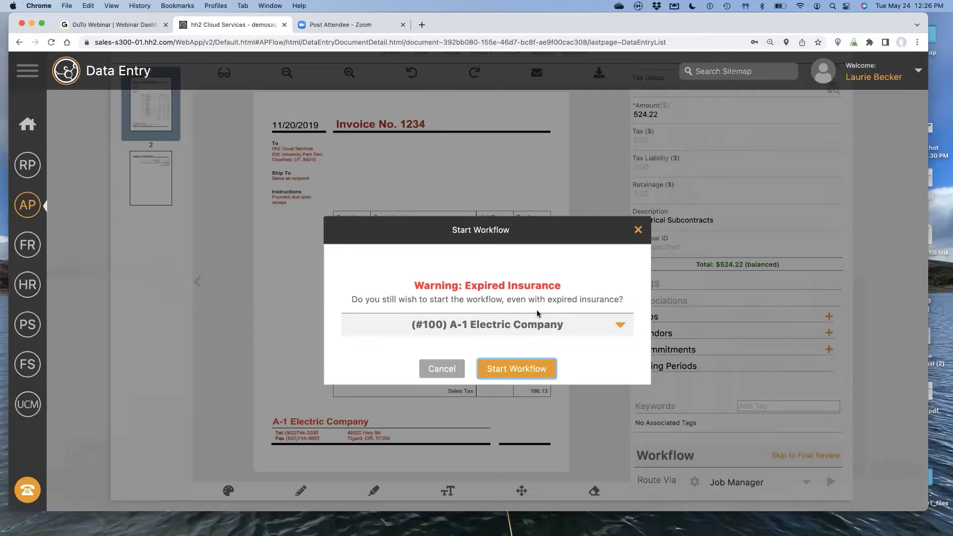
{"action": "left_click", "coordinate": [511, 373]}
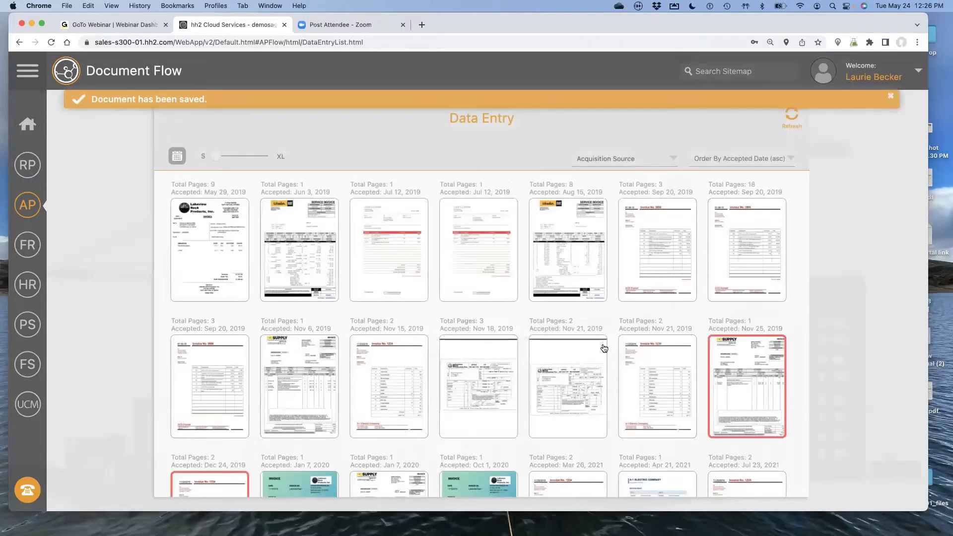
Step: Open the Oct 1, 2020 Lakeview Rock Products invoice from the Data Entry grid
{"action": "scroll", "coordinate": [580, 352], "scroll_direction": "down", "scroll_amount": 5}
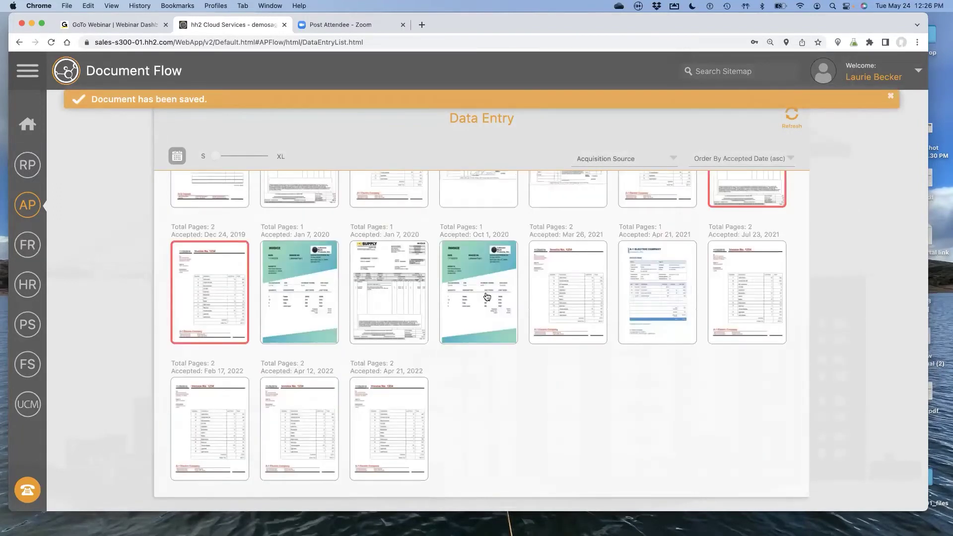
{"action": "left_click", "coordinate": [487, 296]}
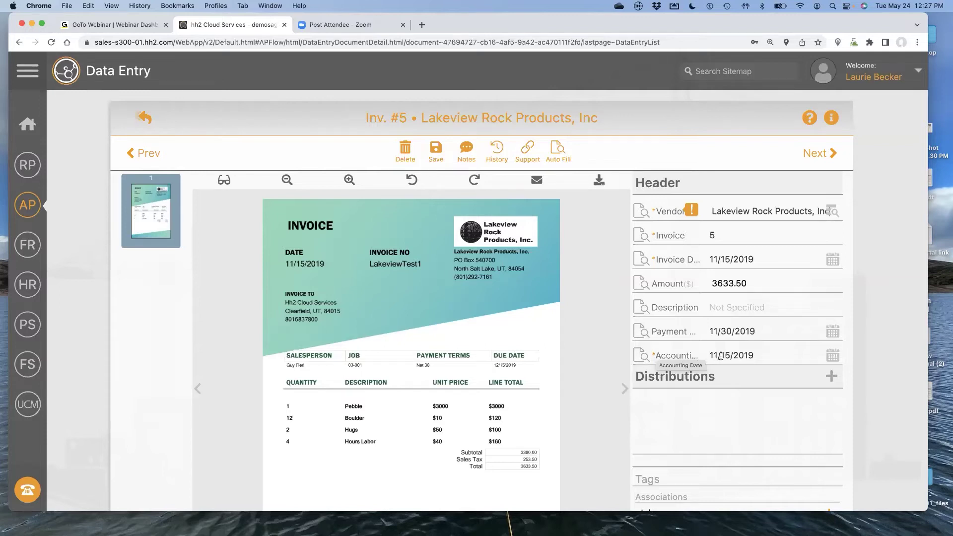
{"action": "scroll", "coordinate": [725, 360], "scroll_direction": "down", "scroll_amount": 3}
{"action": "scroll", "coordinate": [737, 423], "scroll_direction": "down", "scroll_amount": 3}
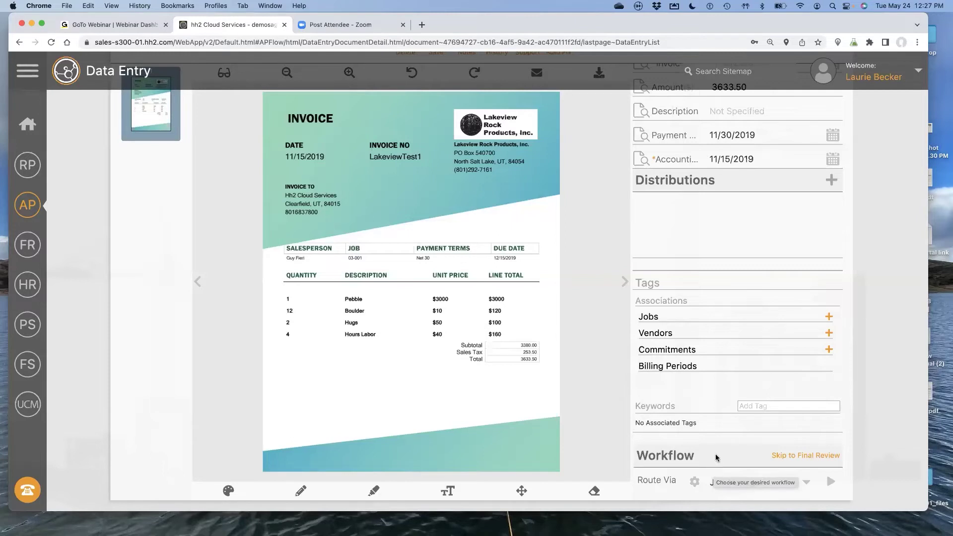
{"action": "scroll", "coordinate": [717, 455], "scroll_direction": "up", "scroll_amount": 5}
{"action": "scroll", "coordinate": [718, 452], "scroll_direction": "up", "scroll_amount": 2}
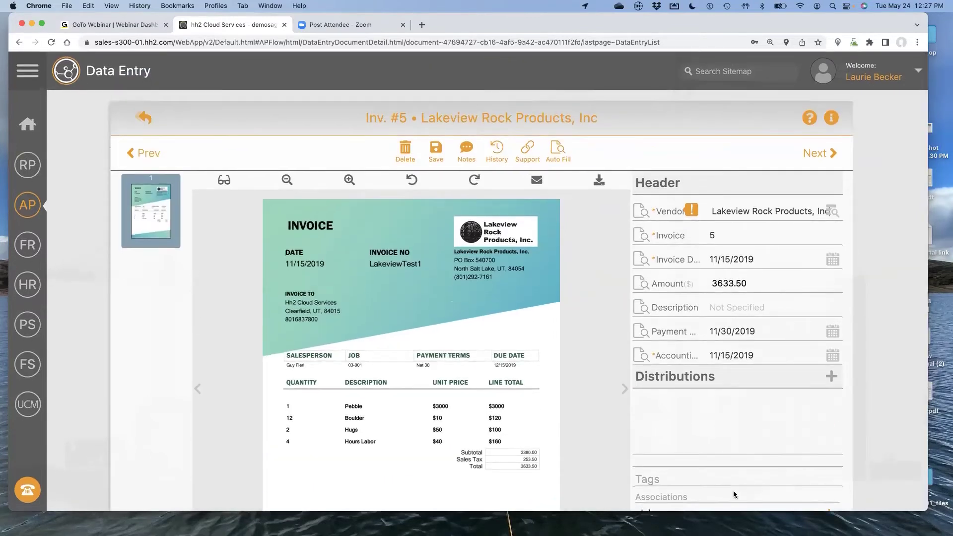
{"action": "scroll", "coordinate": [717, 390], "scroll_direction": "down", "scroll_amount": 3}
{"action": "scroll", "coordinate": [723, 454], "scroll_direction": "down", "scroll_amount": 3}
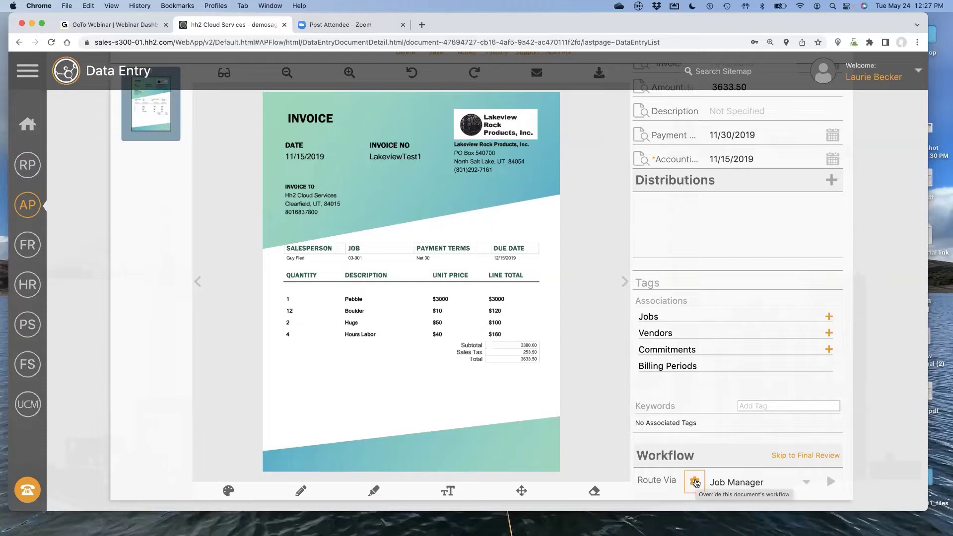
{"action": "left_click", "coordinate": [695, 481]}
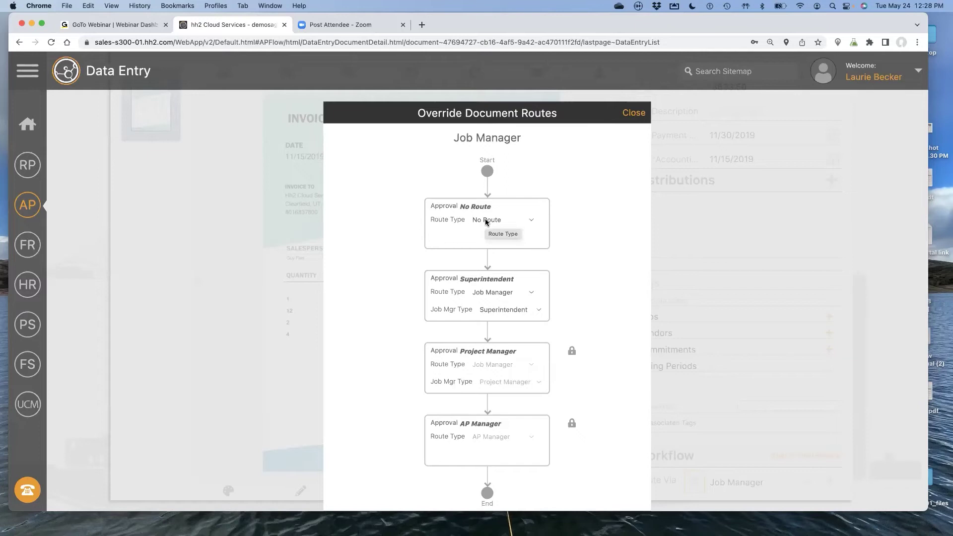
{"action": "left_click", "coordinate": [485, 221]}
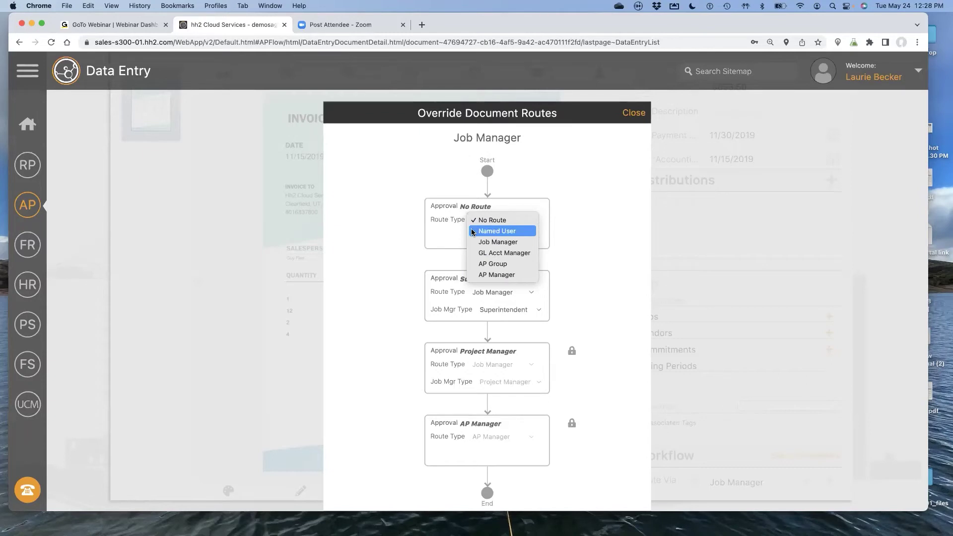
{"action": "left_click", "coordinate": [499, 222]}
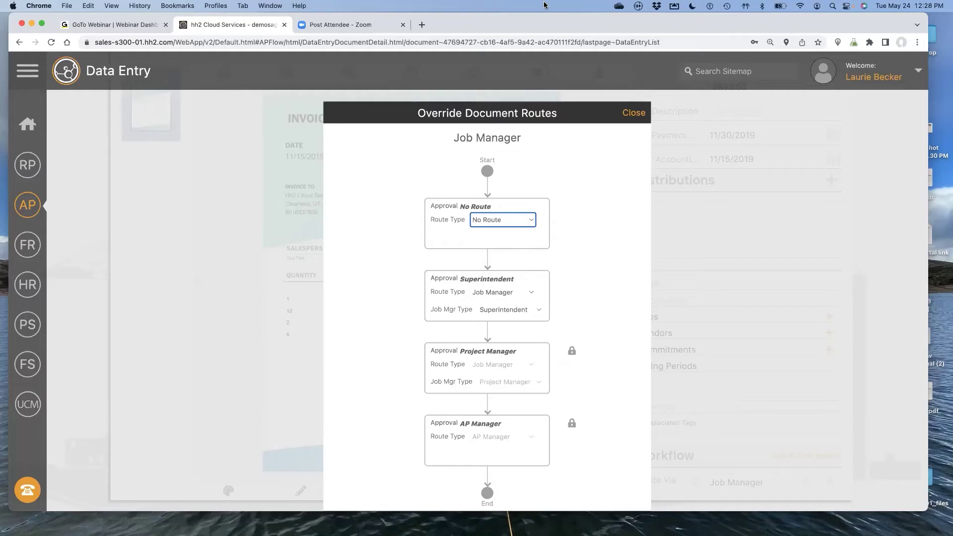
{"action": "left_click", "coordinate": [629, 114]}
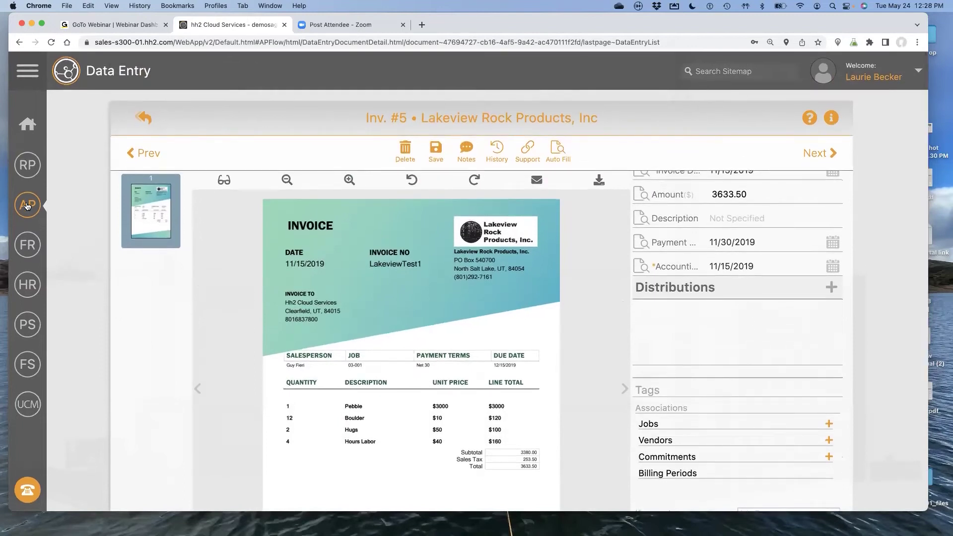
Step: Go to the AP Document Flow Workflow List showing all nine workflows
{"action": "left_click", "coordinate": [48, 207]}
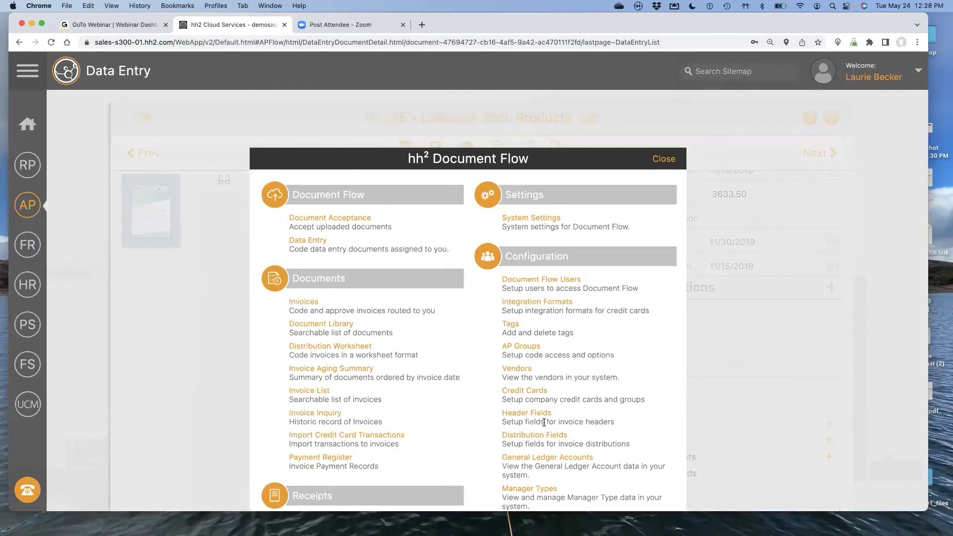
{"action": "scroll", "coordinate": [545, 426], "scroll_direction": "down", "scroll_amount": 5}
{"action": "left_click", "coordinate": [528, 358]}
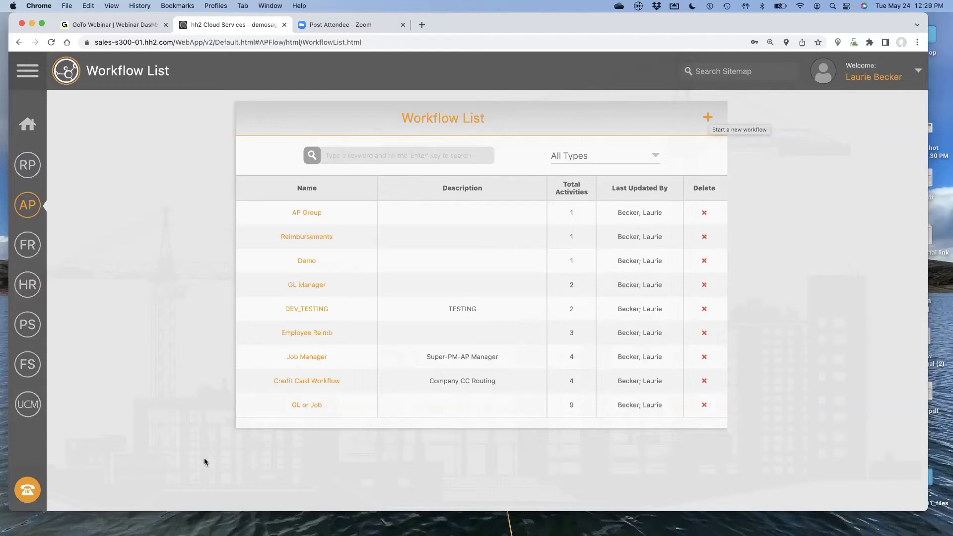
{"action": "left_click", "coordinate": [298, 358]}
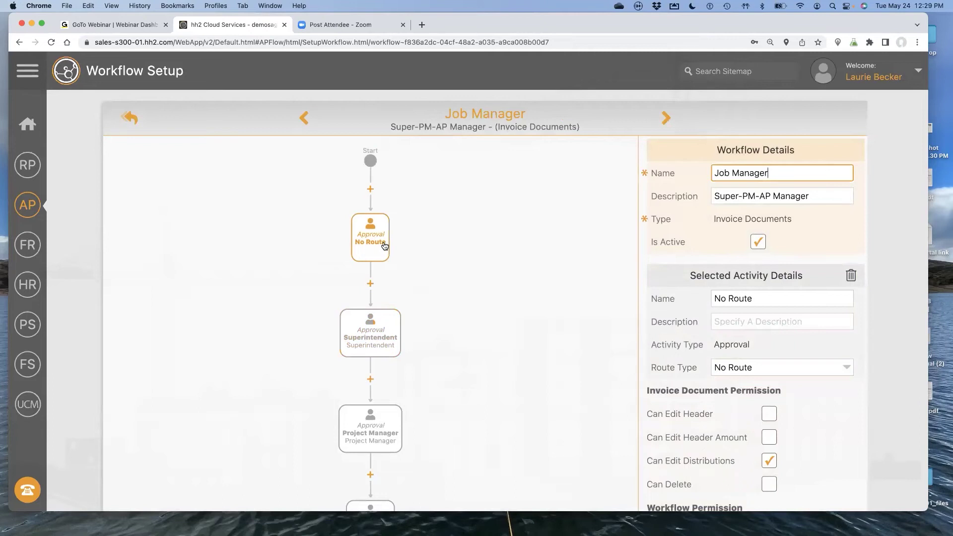
{"action": "scroll", "coordinate": [388, 308], "scroll_direction": "down", "scroll_amount": 1}
{"action": "scroll", "coordinate": [400, 360], "scroll_direction": "down", "scroll_amount": 5}
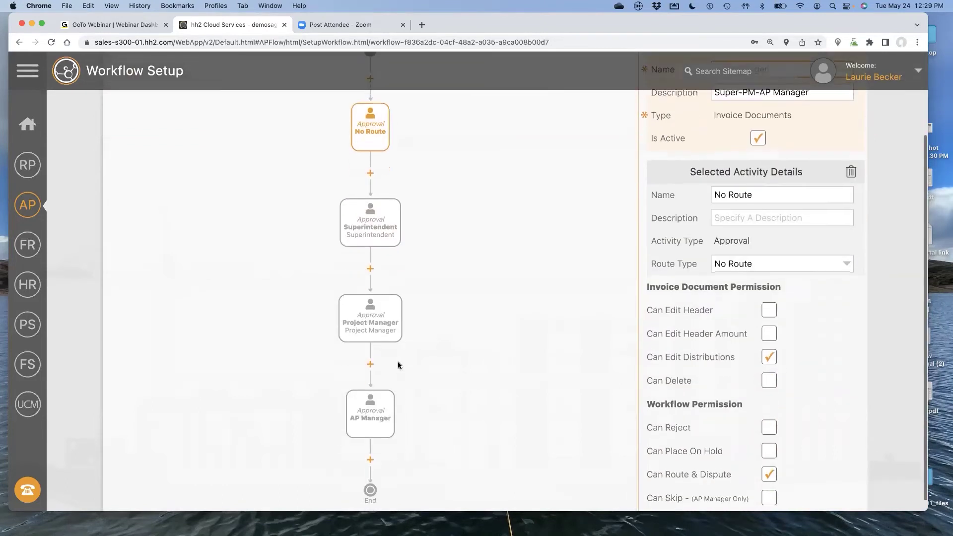
{"action": "scroll", "coordinate": [409, 422], "scroll_direction": "up", "scroll_amount": 3}
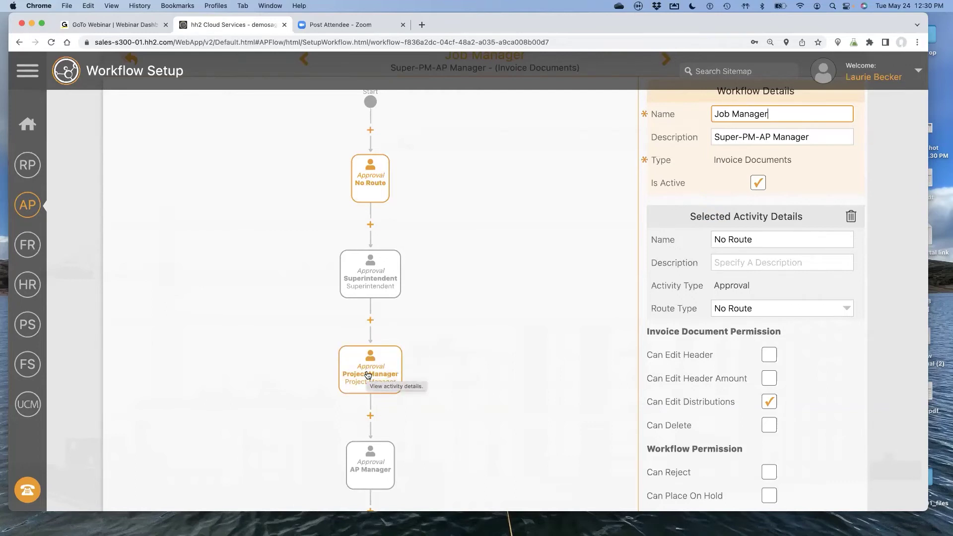
{"action": "scroll", "coordinate": [457, 358], "scroll_direction": "down", "scroll_amount": 1}
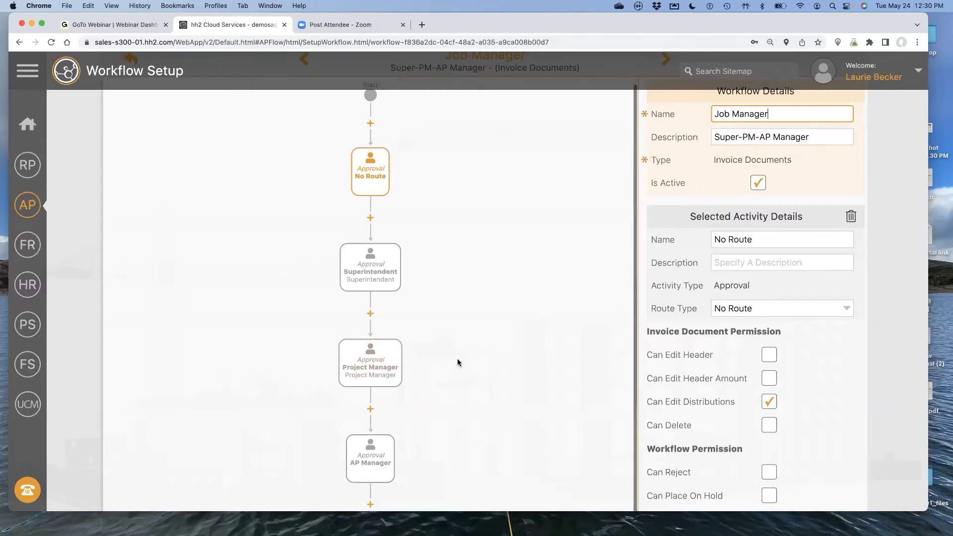
{"action": "scroll", "coordinate": [458, 359], "scroll_direction": "down", "scroll_amount": 3}
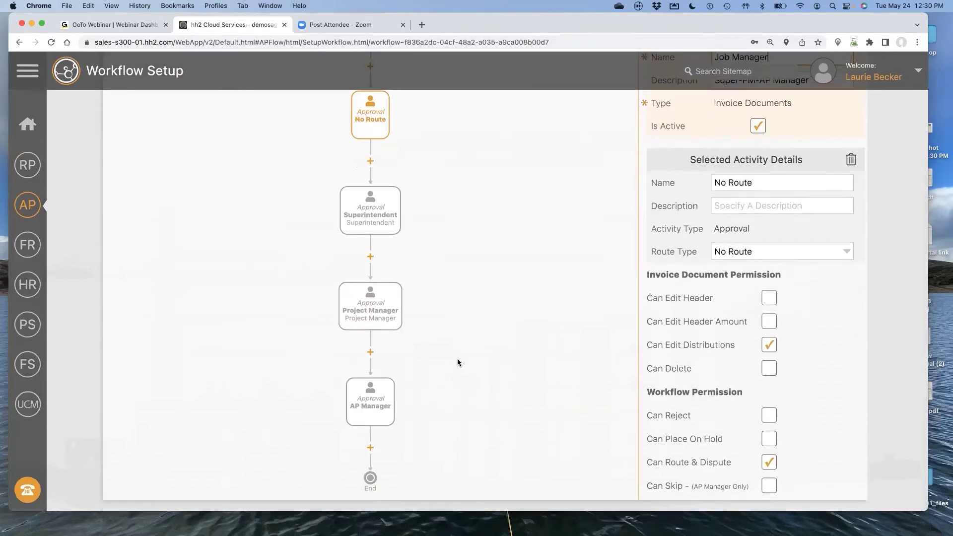
{"action": "scroll", "coordinate": [458, 362], "scroll_direction": "up", "scroll_amount": 5}
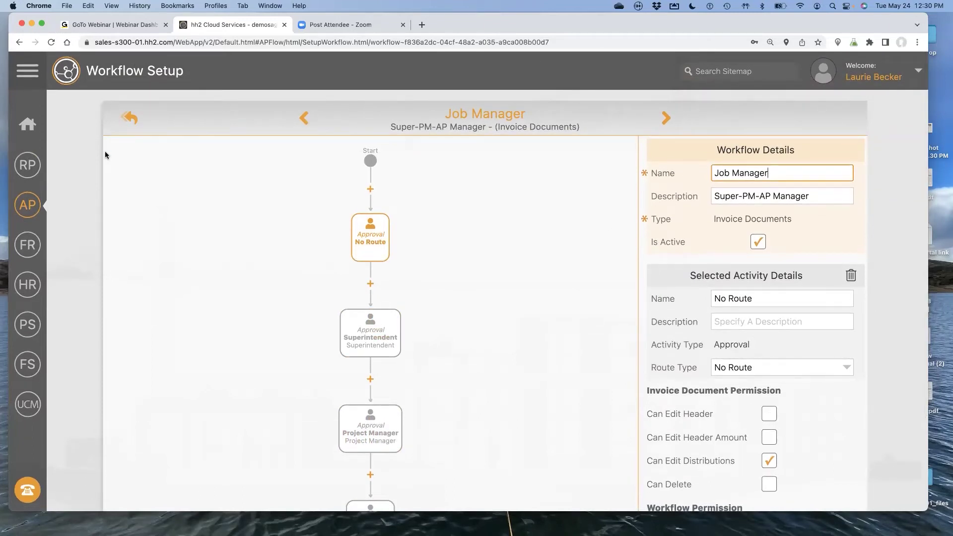
{"action": "left_click", "coordinate": [134, 116]}
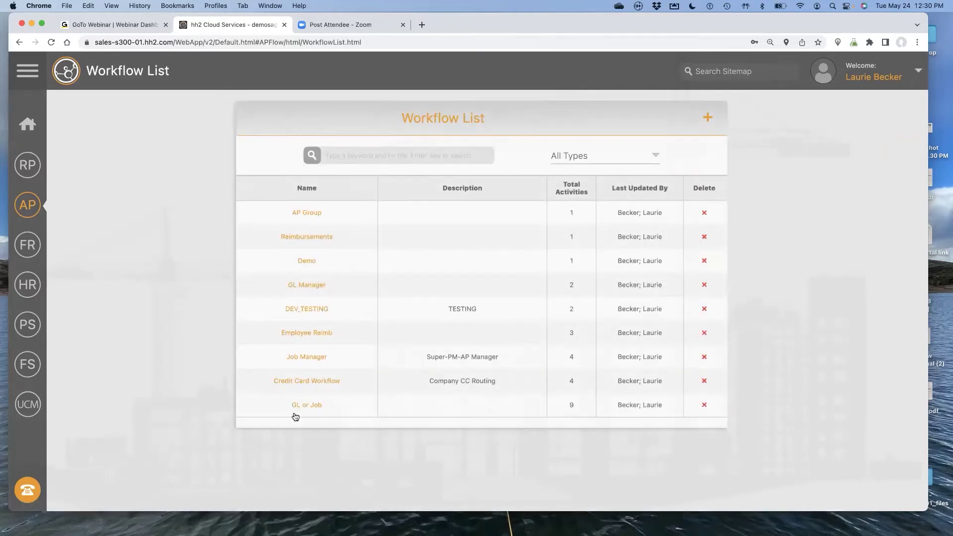
Step: Open the GL or Job workflow setup and review its two Job or GL approval branches
{"action": "left_click", "coordinate": [306, 405]}
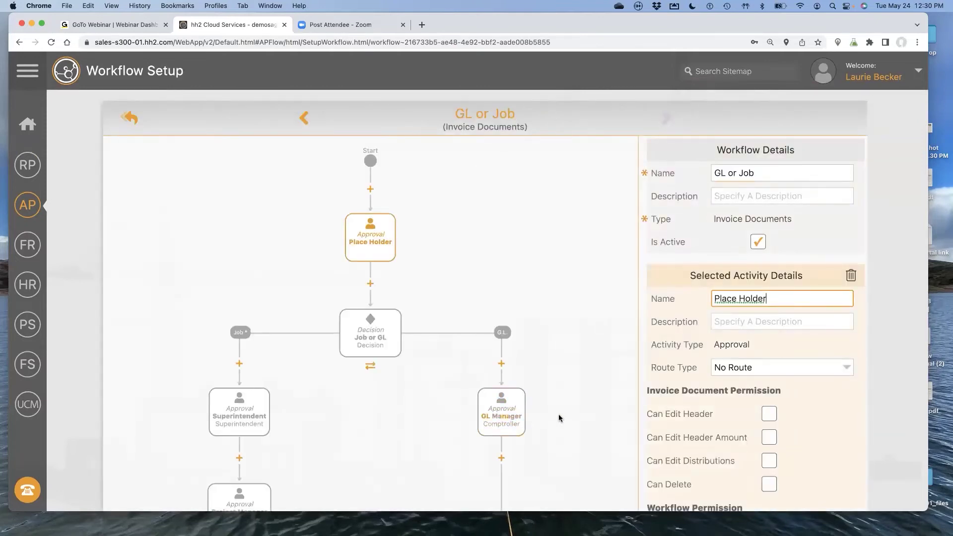
{"action": "scroll", "coordinate": [417, 426], "scroll_direction": "down", "scroll_amount": 3}
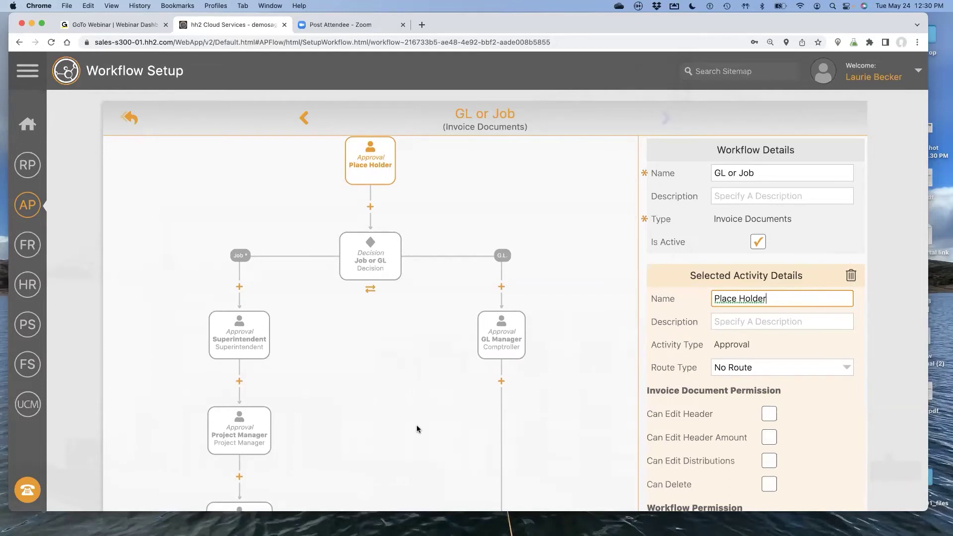
{"action": "scroll", "coordinate": [416, 426], "scroll_direction": "up", "scroll_amount": 1}
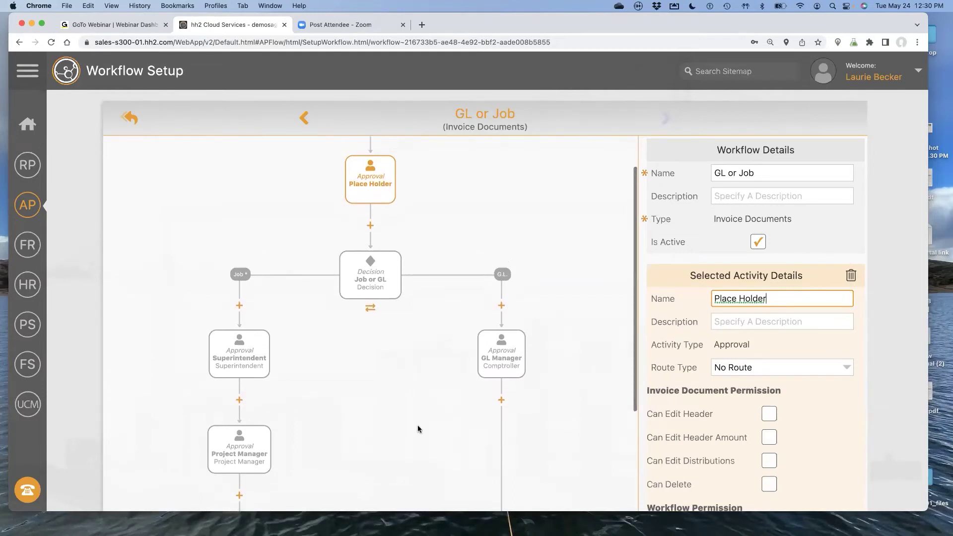
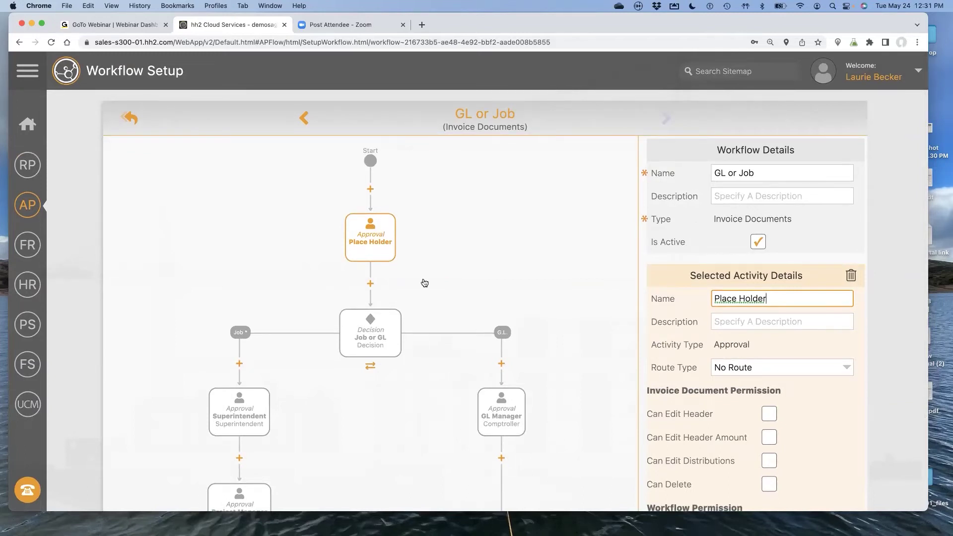
Step: Go back from the workflow to the Workflow List containing 'GL or Job'
{"action": "scroll", "coordinate": [425, 282], "scroll_direction": "down", "scroll_amount": 3}
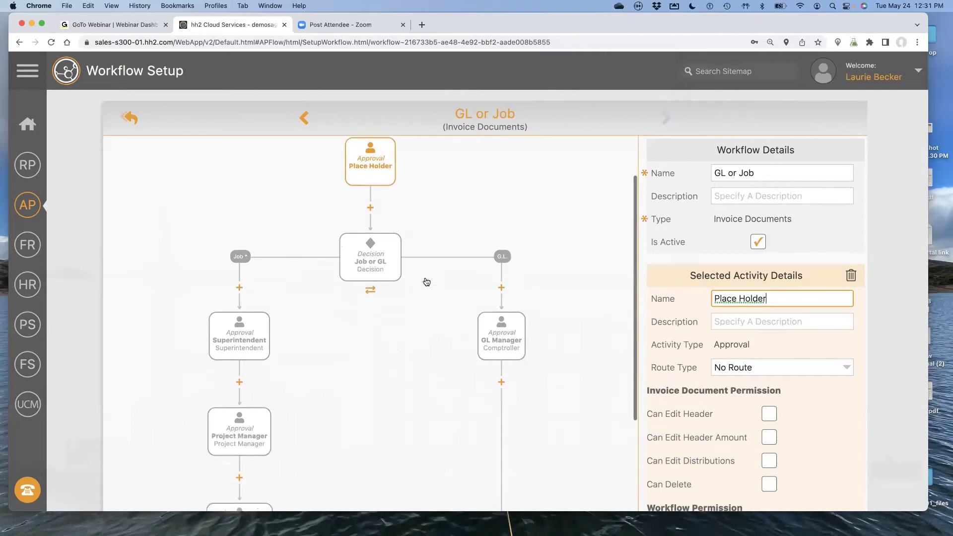
{"action": "scroll", "coordinate": [427, 282], "scroll_direction": "down", "scroll_amount": 1}
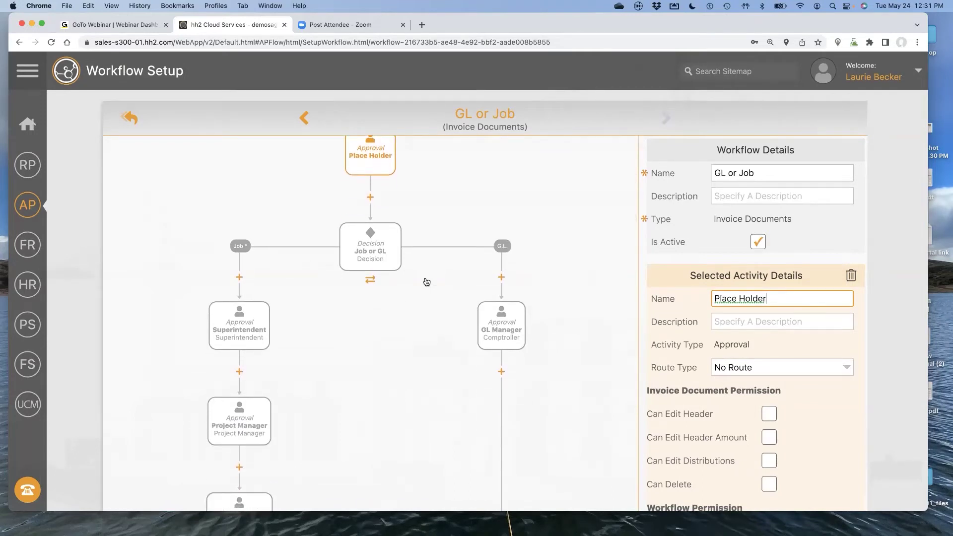
{"action": "left_click", "coordinate": [127, 118]}
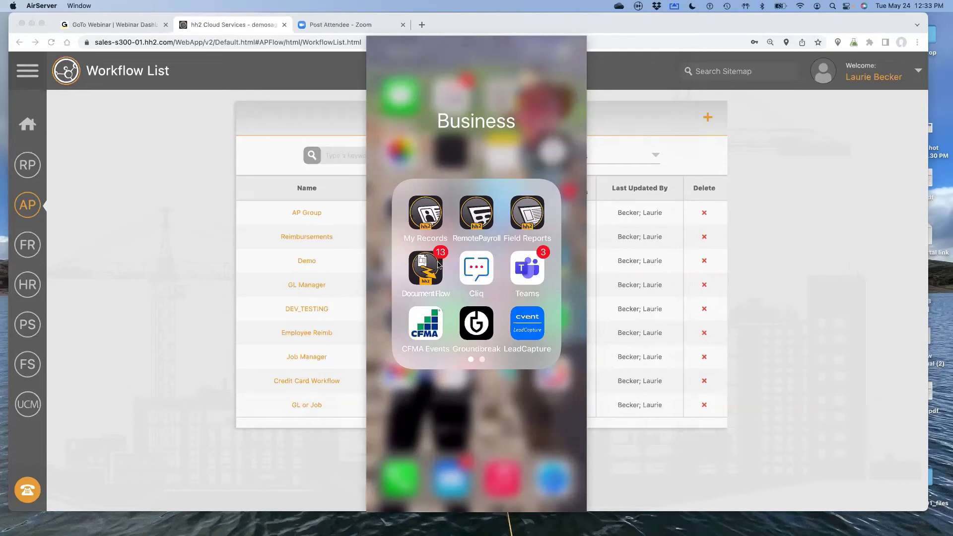
Step: Launch DocumentFlow on the phone and open the A-1 Electric Company invoice for 524.22
{"action": "left_click", "coordinate": [439, 264]}
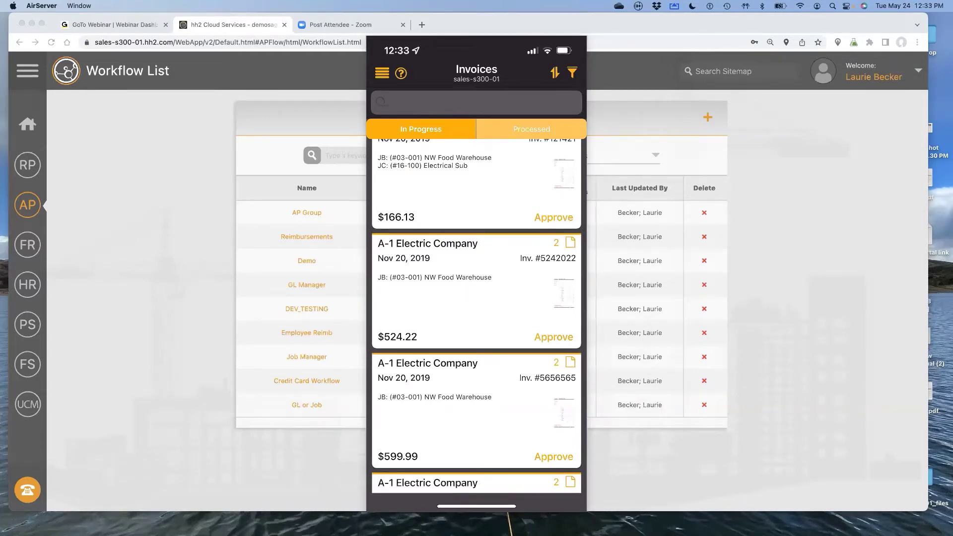
{"action": "left_click", "coordinate": [447, 298]}
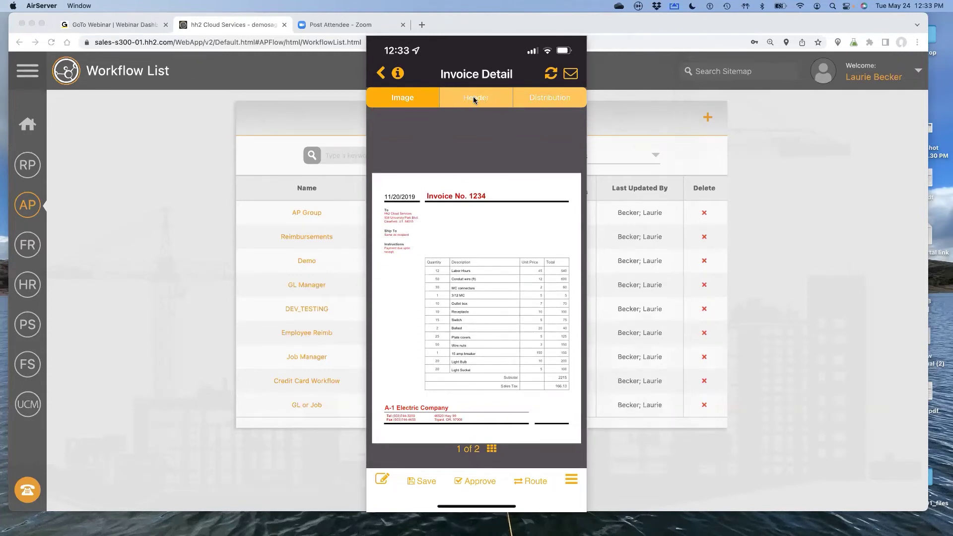
{"action": "left_click", "coordinate": [490, 101]}
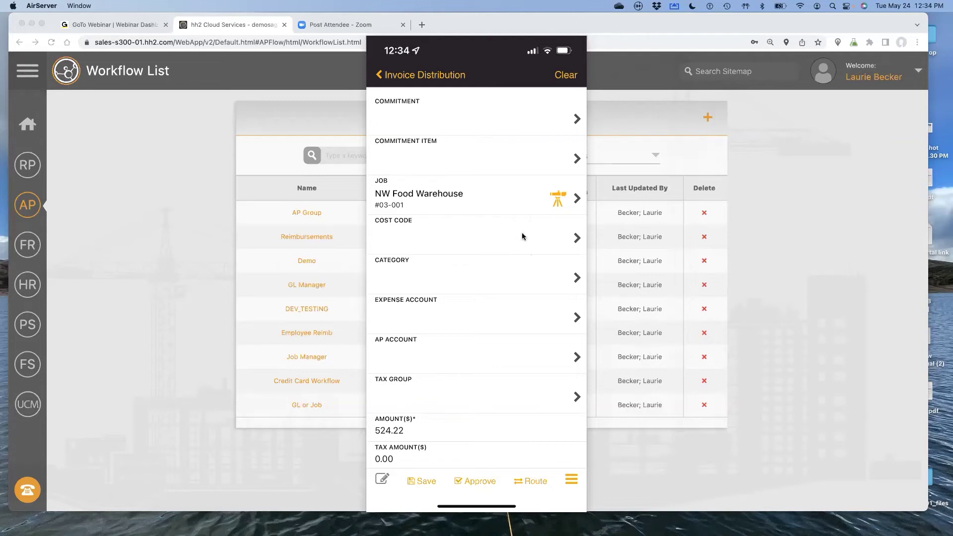
Step: Open the cost code list for the NW Food Warehouse 524.22 distribution line
{"action": "left_click", "coordinate": [480, 229]}
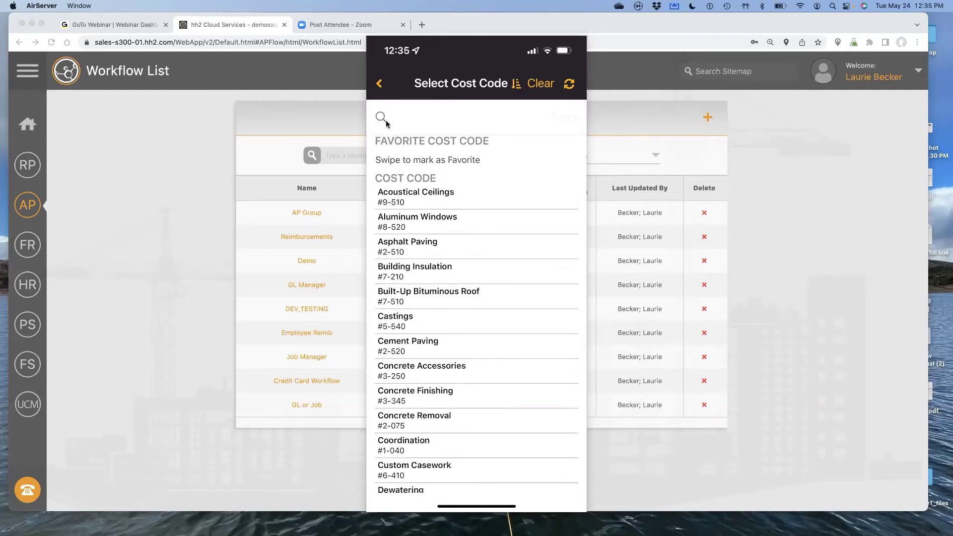
Step: Code the NW Food Warehouse distribution to Aluminum Windows with category Material
{"action": "left_click", "coordinate": [431, 239]}
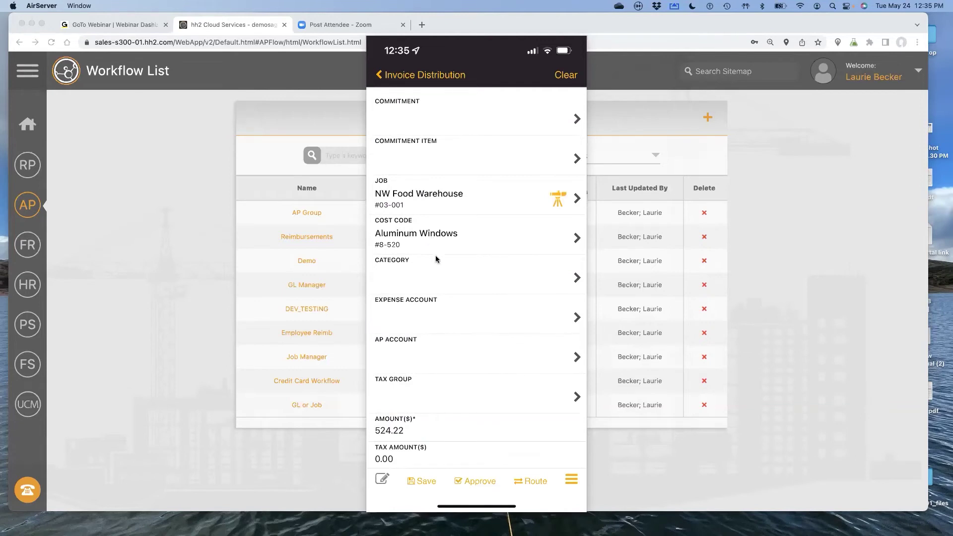
{"action": "left_click", "coordinate": [437, 259]}
{"action": "left_click", "coordinate": [435, 257]}
{"action": "scroll", "coordinate": [497, 402], "scroll_direction": "down", "scroll_amount": 5}
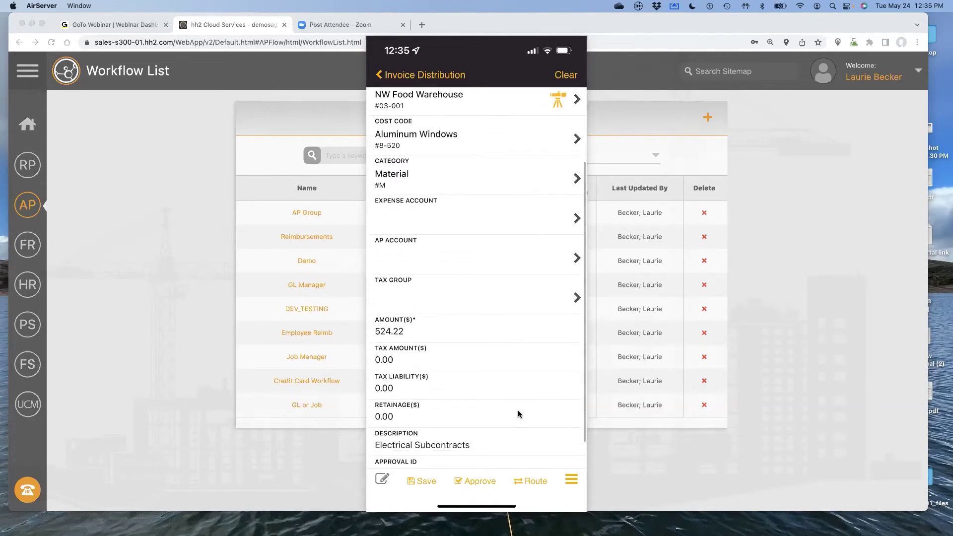
{"action": "scroll", "coordinate": [516, 414], "scroll_direction": "up", "scroll_amount": 5}
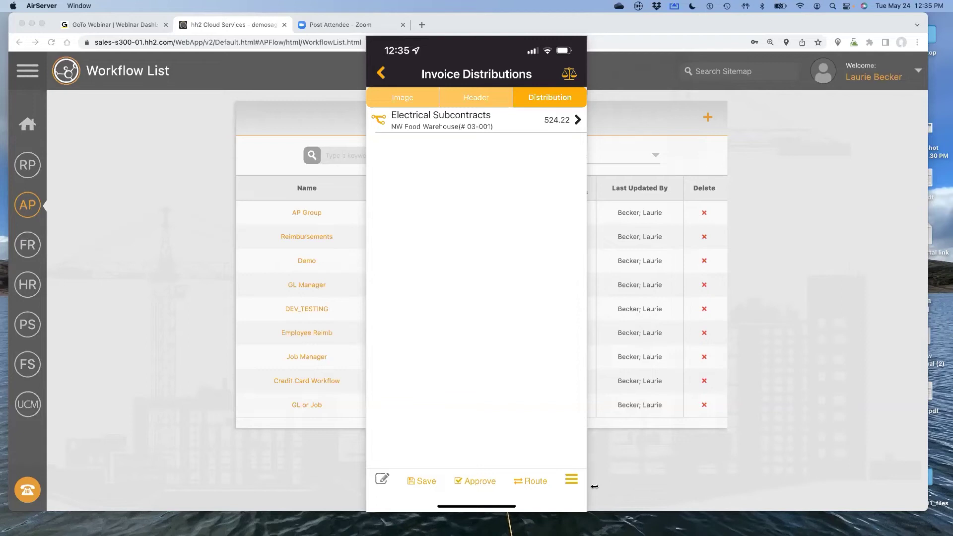
Step: Dictate a new note on the invoice, then start a quick receipt capture
{"action": "left_click", "coordinate": [571, 479]}
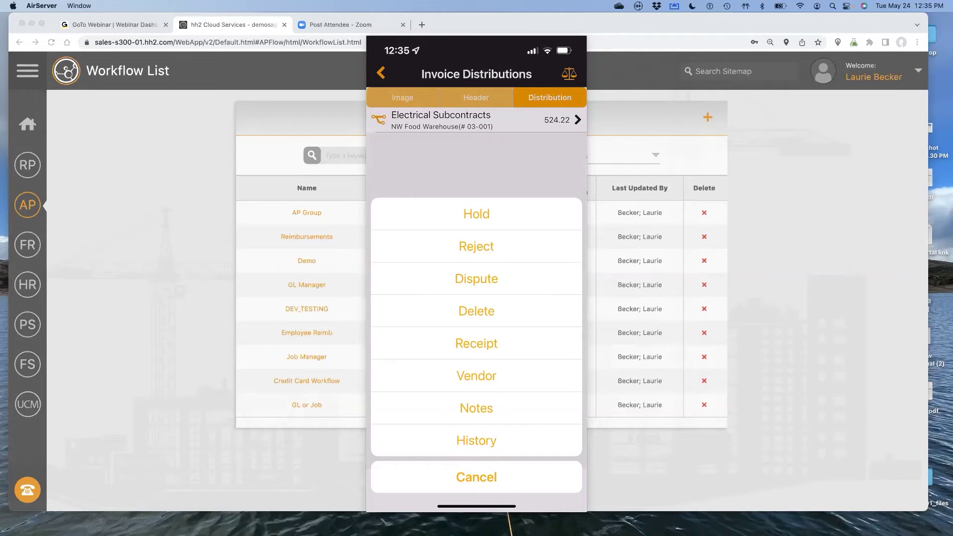
{"action": "left_click", "coordinate": [477, 408]}
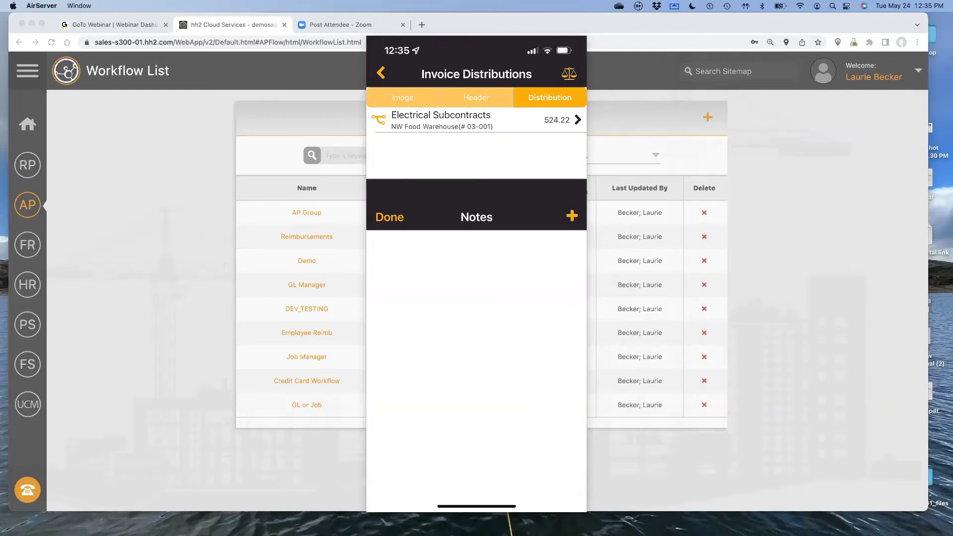
{"action": "left_click", "coordinate": [572, 216]}
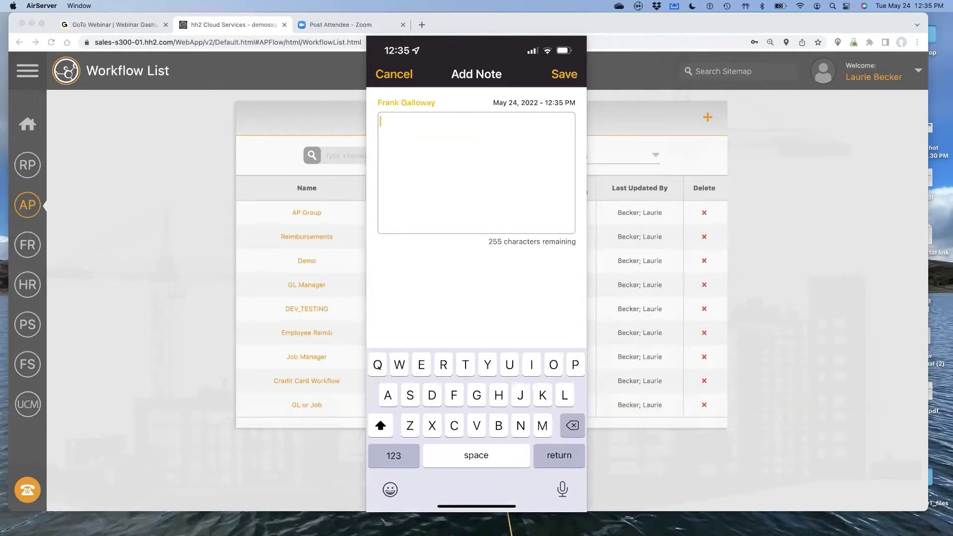
{"action": "left_click", "coordinate": [563, 489]}
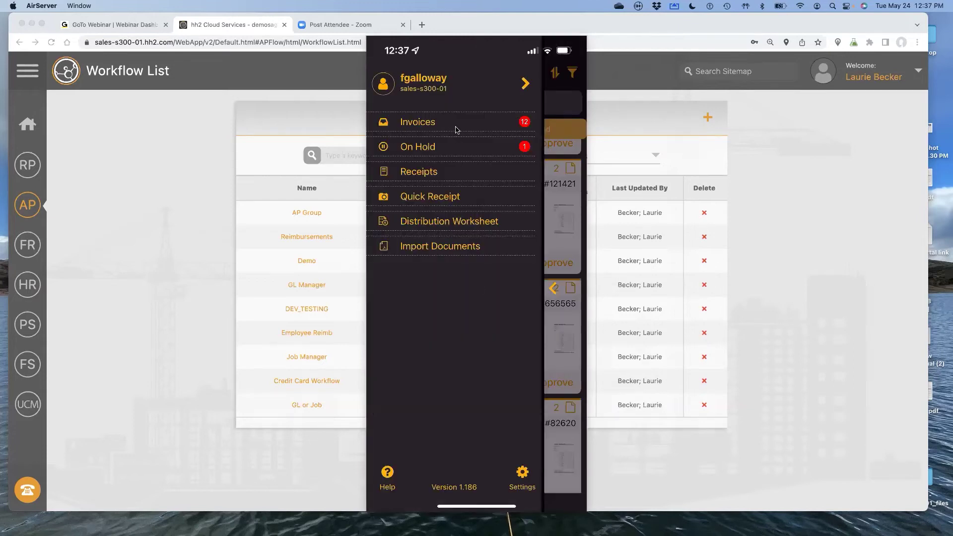
{"action": "left_click", "coordinate": [421, 202]}
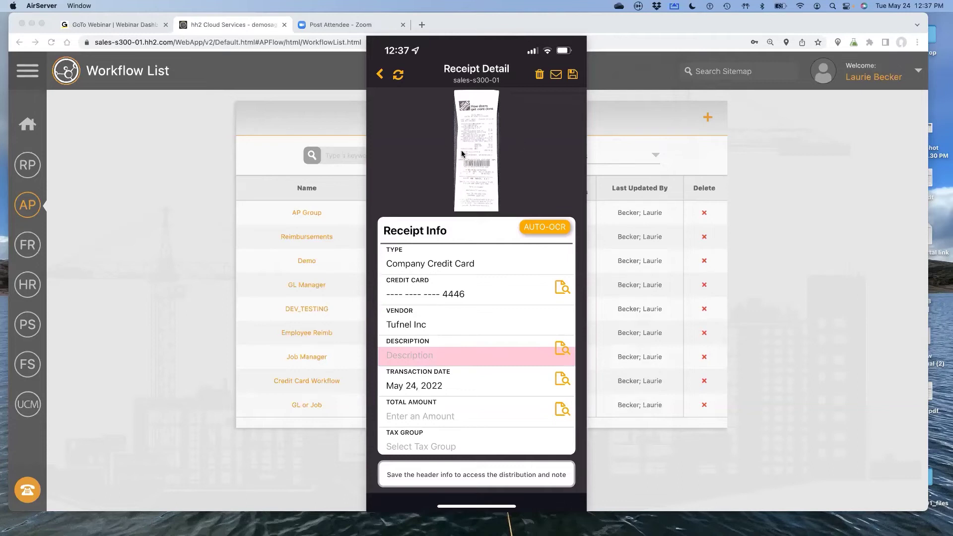
Step: Run AUTO-OCR on the receipt to fill date May 7, 2022 and total $96.84
{"action": "left_click", "coordinate": [532, 240]}
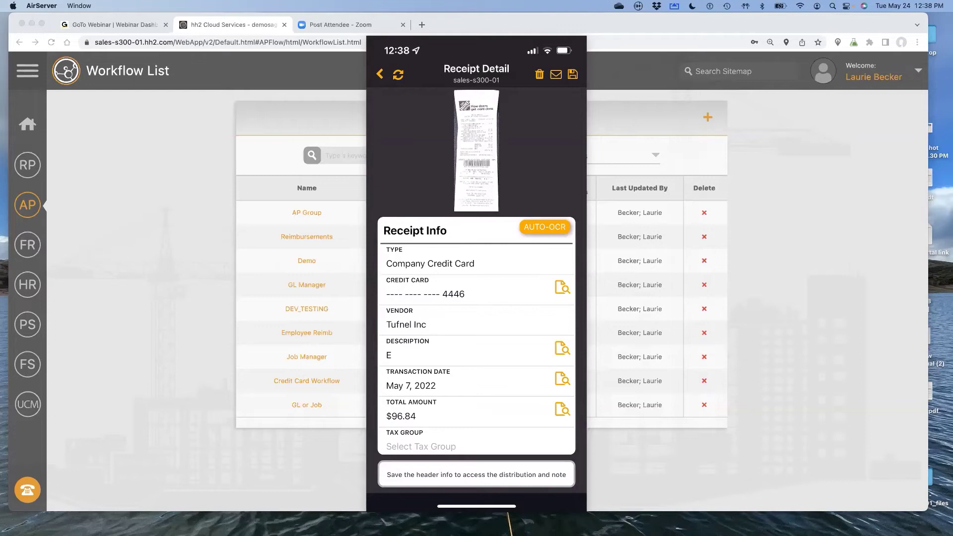
Step: Replace the receipt description 'E' with 'Sockeye'
{"action": "left_click", "coordinate": [422, 355]}
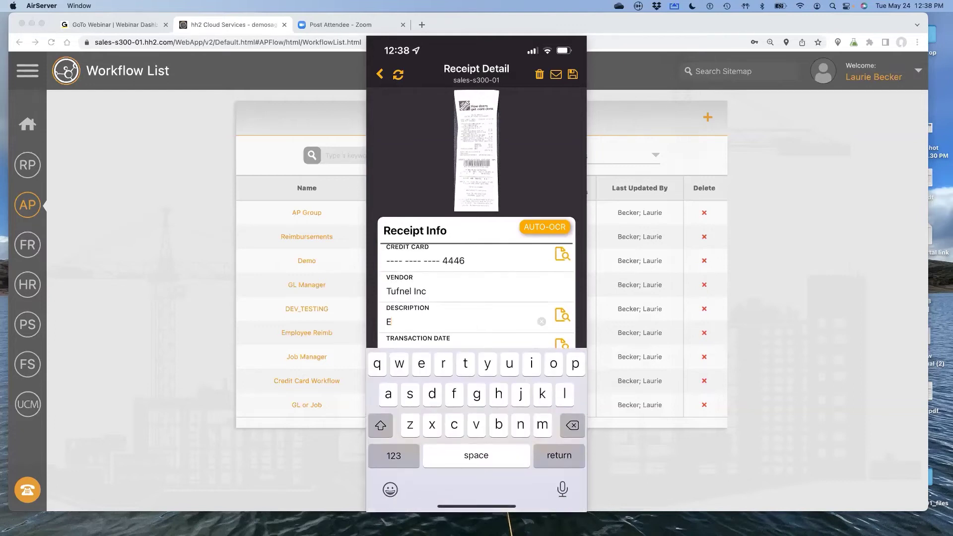
{"action": "key", "text": "BackSpace"}
{"action": "type", "text": "Socckey"}
{"action": "key", "text": "BackSpace"}
{"action": "key", "text": "BackSpace"}
{"action": "key", "text": "BackSpace"}
{"action": "key", "text": "BackSpace"}
{"action": "type", "text": "keye"}
{"action": "key", "text": "Return"}
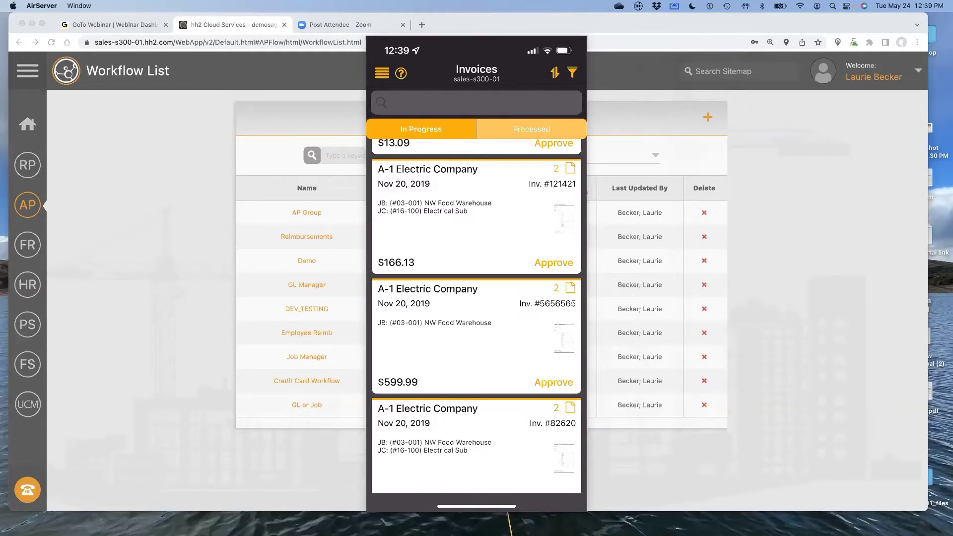
Step: In the browser, open the AP Receipts list showing the Sockeye $96.84 receipt
{"action": "left_click", "coordinate": [184, 222]}
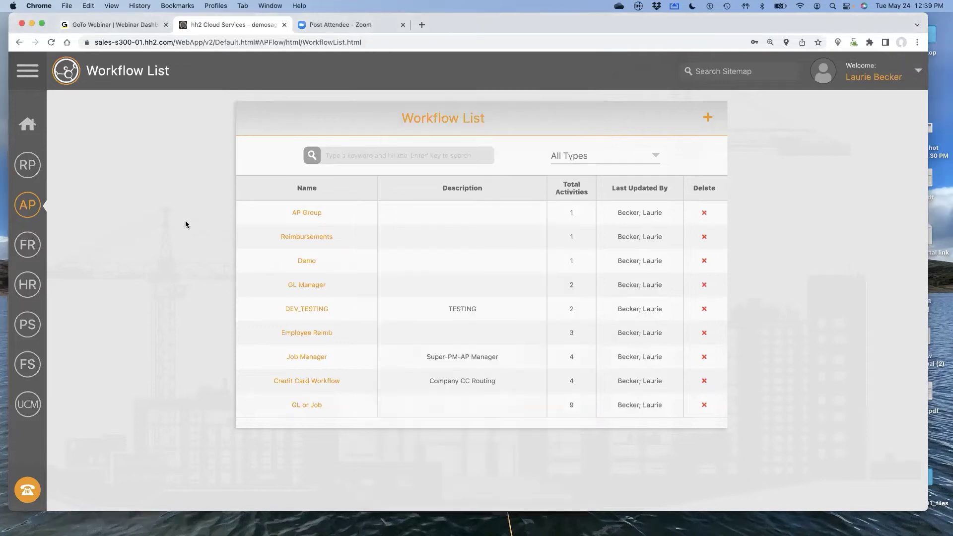
{"action": "left_click", "coordinate": [30, 206]}
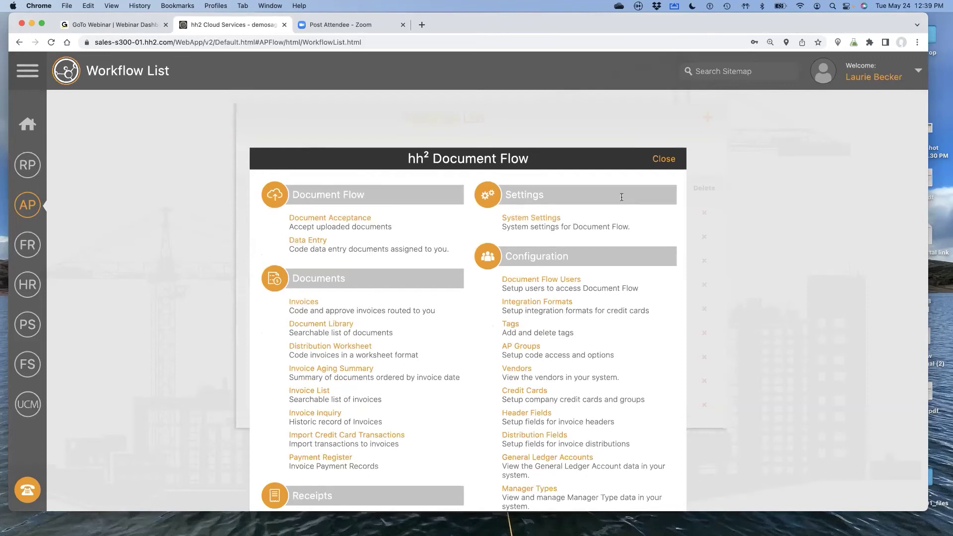
{"action": "scroll", "coordinate": [311, 281], "scroll_direction": "down", "scroll_amount": 5}
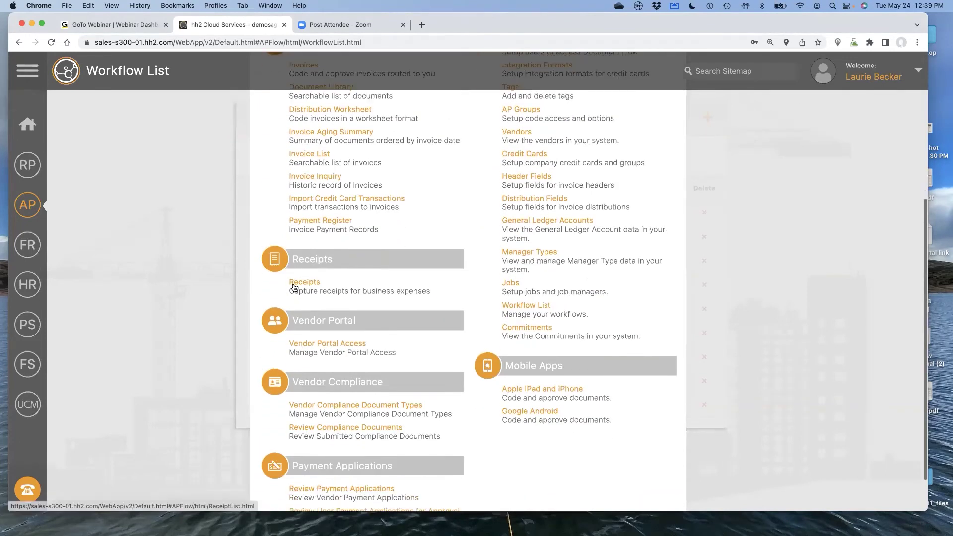
{"action": "left_click", "coordinate": [293, 283]}
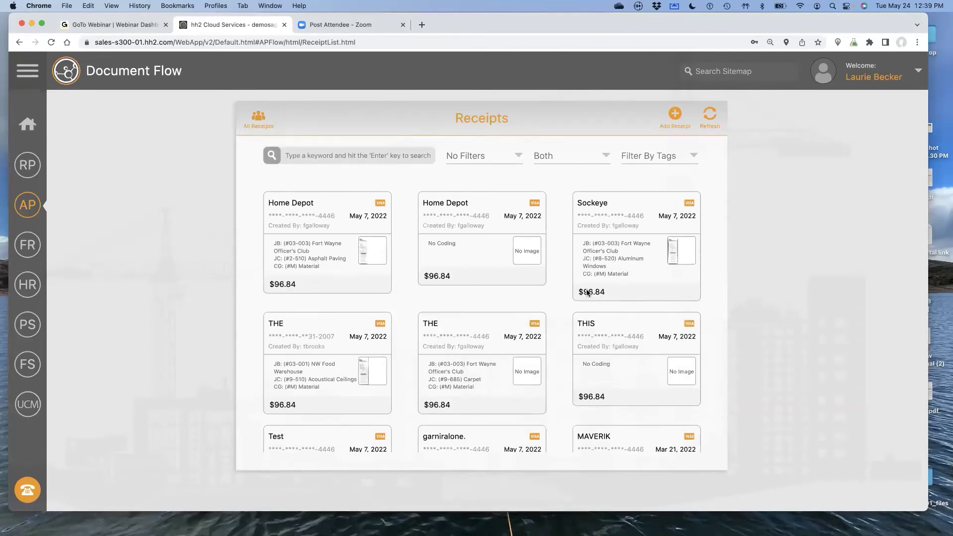
{"action": "scroll", "coordinate": [588, 293], "scroll_direction": "down", "scroll_amount": 1}
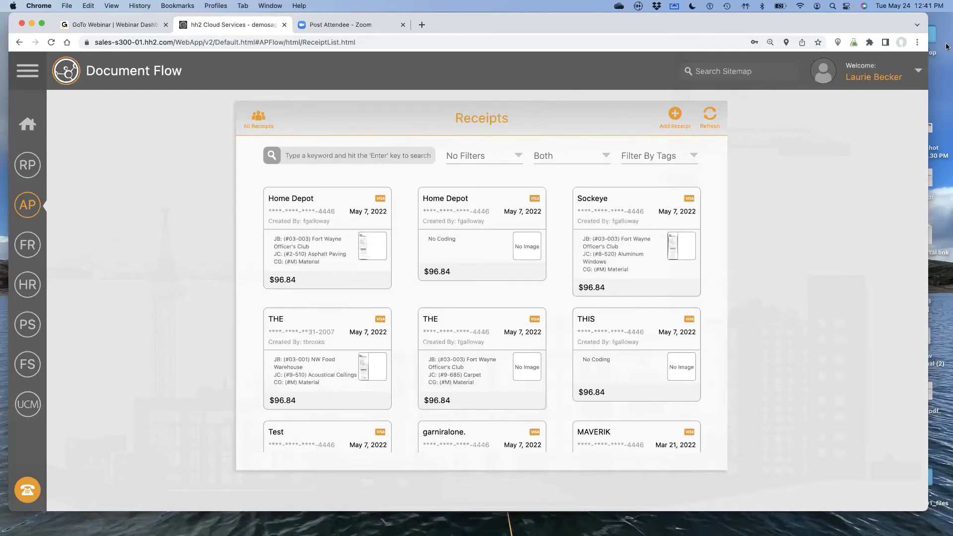
Step: Open the signed-in user's dropdown menu at the top right
{"action": "left_click", "coordinate": [879, 77]}
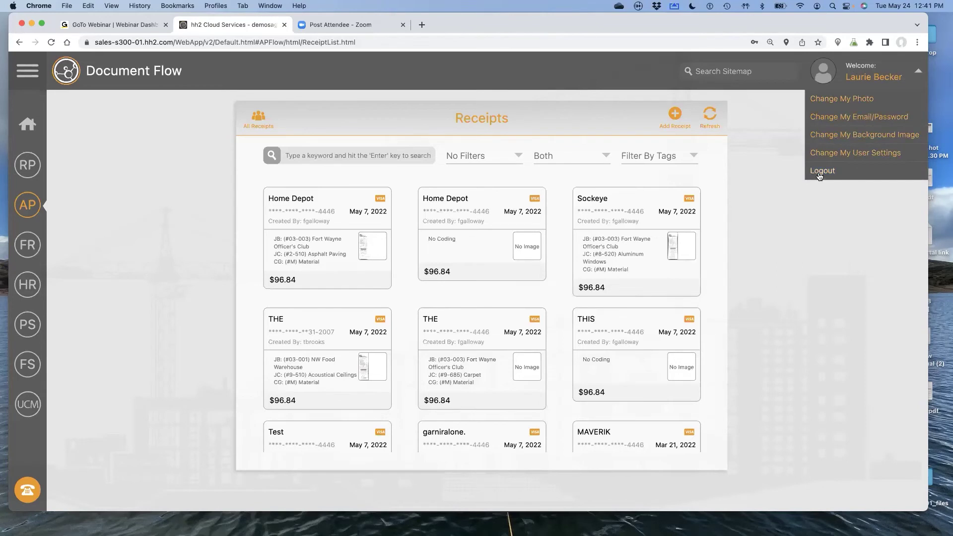
Step: Log out, sign in with the other saved login, and open the AP page list
{"action": "left_click", "coordinate": [820, 173]}
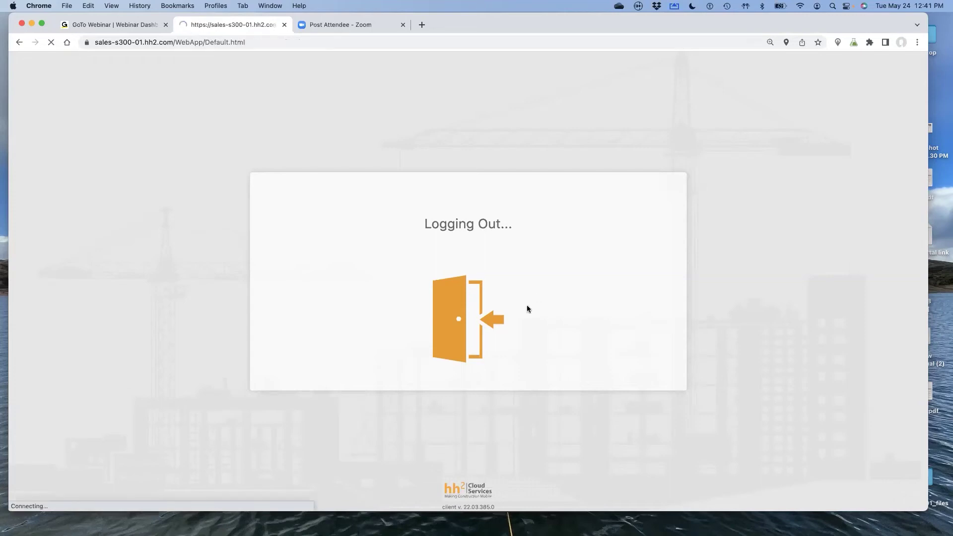
{"action": "double_click", "coordinate": [600, 224]}
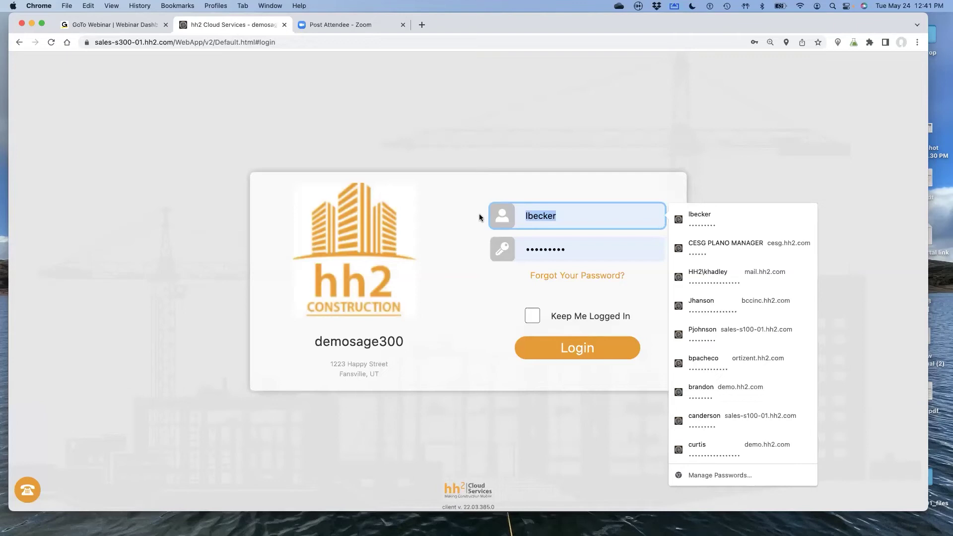
{"action": "type", "text": "t"}
{"action": "key", "text": "BackSpace"}
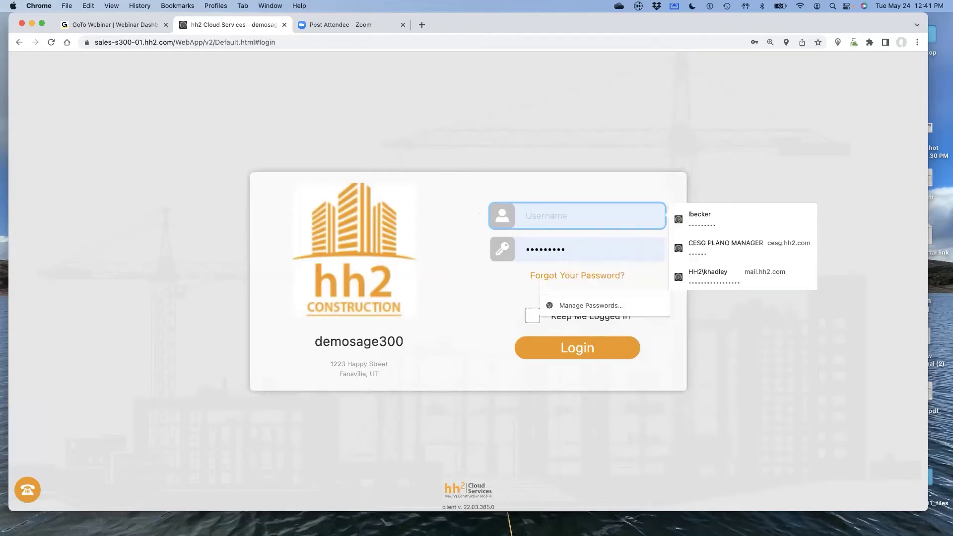
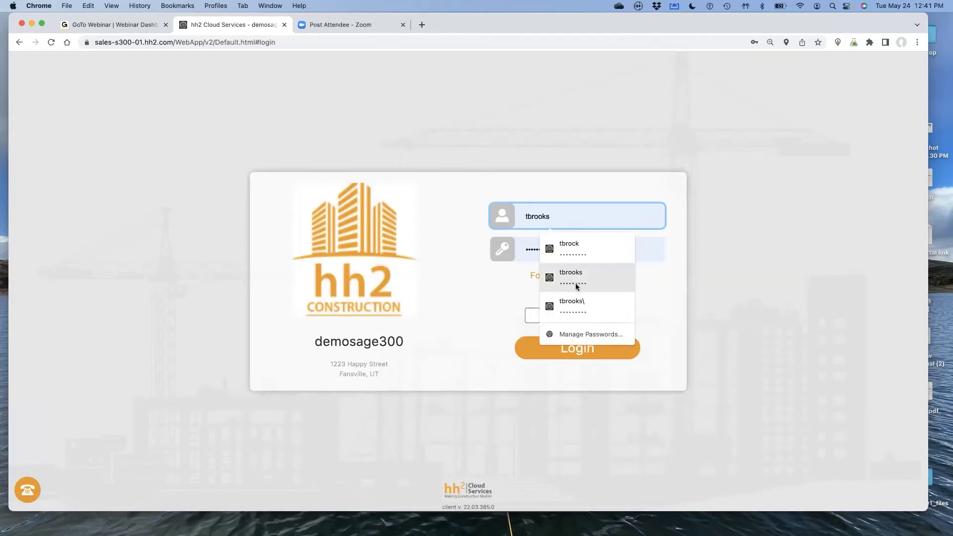
{"action": "left_click", "coordinate": [569, 276]}
{"action": "left_click", "coordinate": [566, 350]}
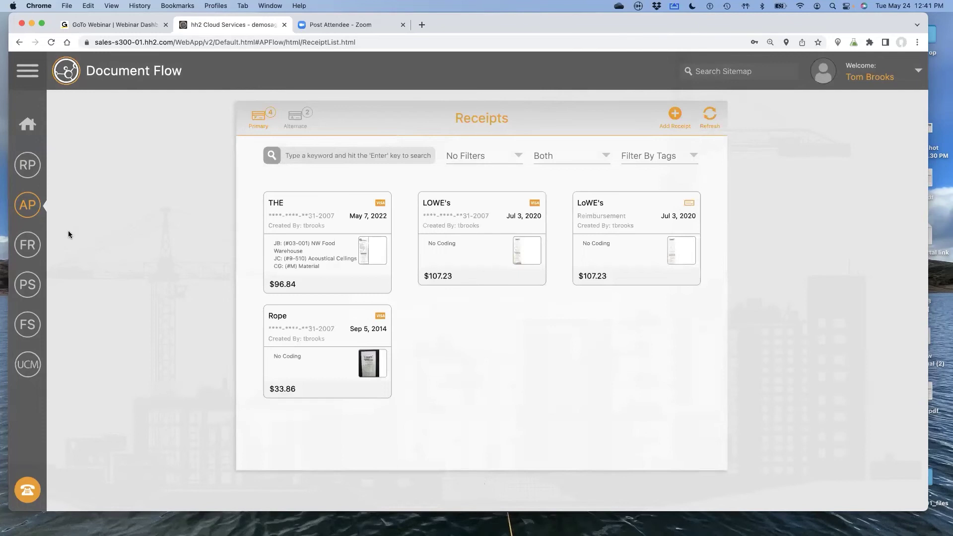
{"action": "left_click", "coordinate": [28, 205]}
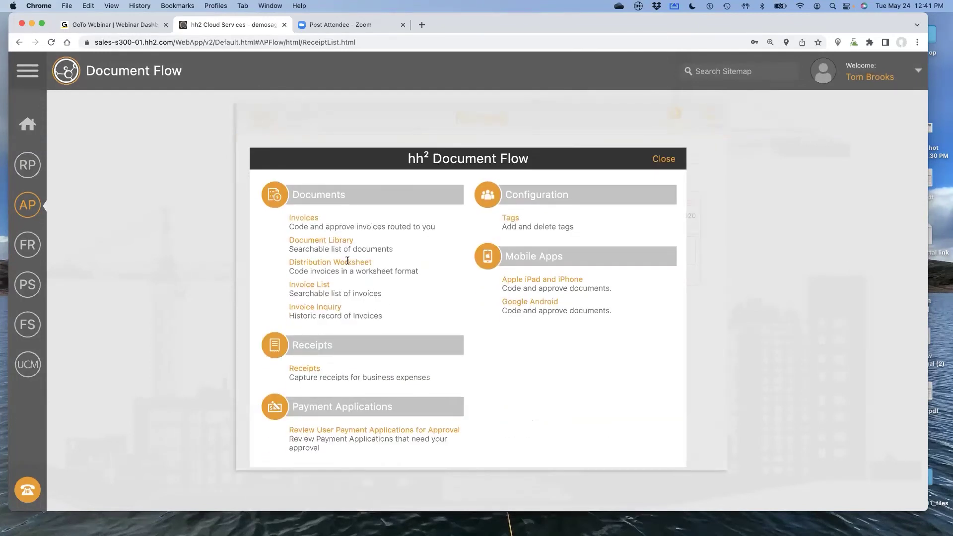
Step: From the Invoices card grid, open A-1 Electric Company invoice #5242022 to see its notes
{"action": "left_click", "coordinate": [305, 219]}
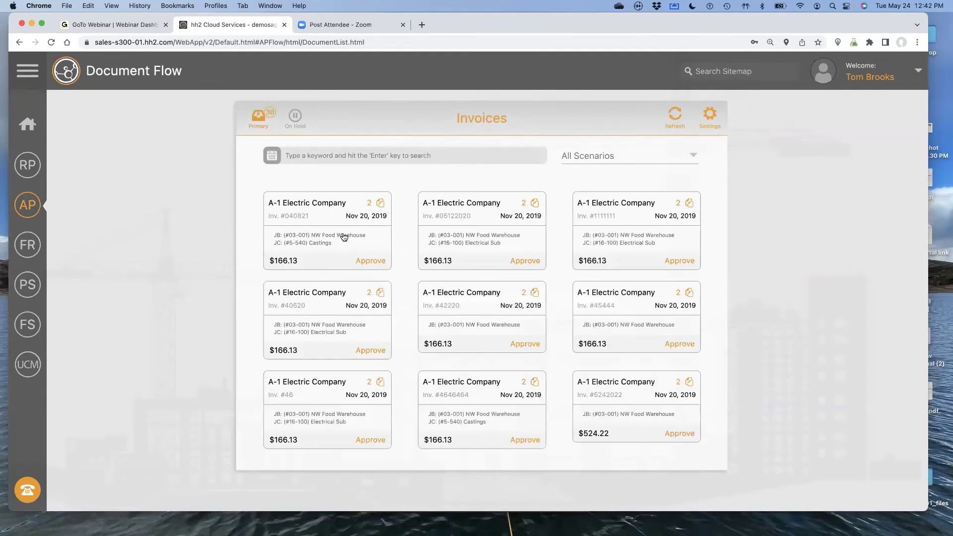
{"action": "scroll", "coordinate": [455, 303], "scroll_direction": "down", "scroll_amount": 3}
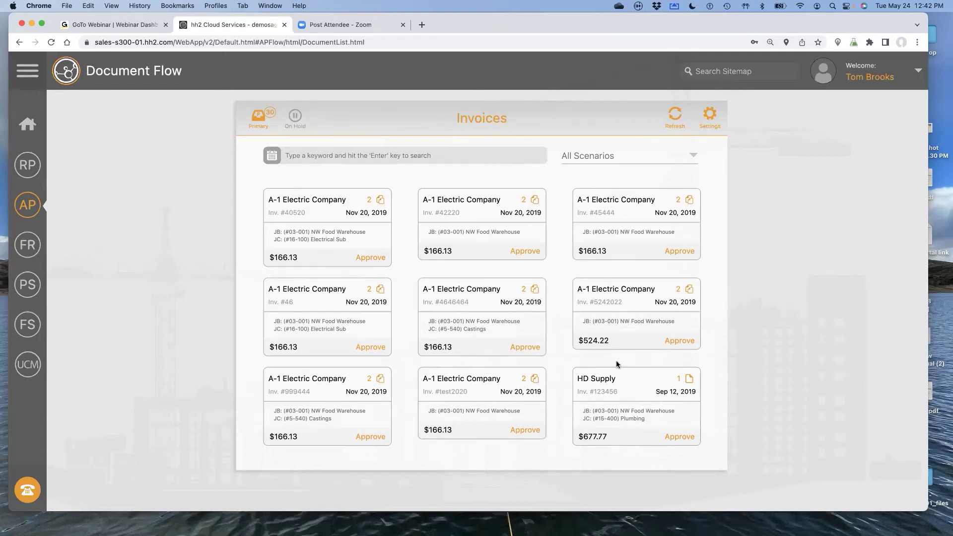
{"action": "left_click", "coordinate": [619, 289]}
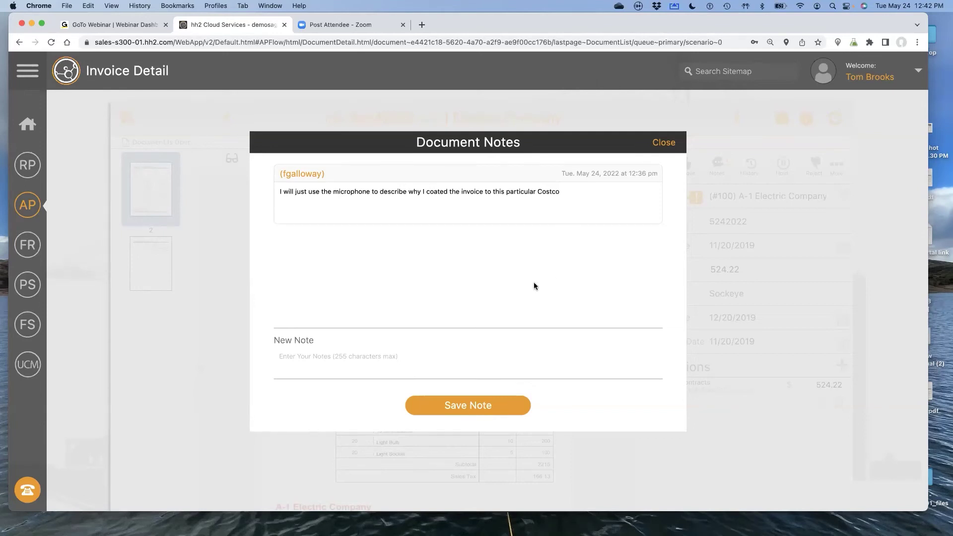
Step: Save the note 'This is a note from the Pm' on invoice #5242022, then close the notes
{"action": "left_click", "coordinate": [310, 354]}
{"action": "type", "text": "This is a note from teh"}
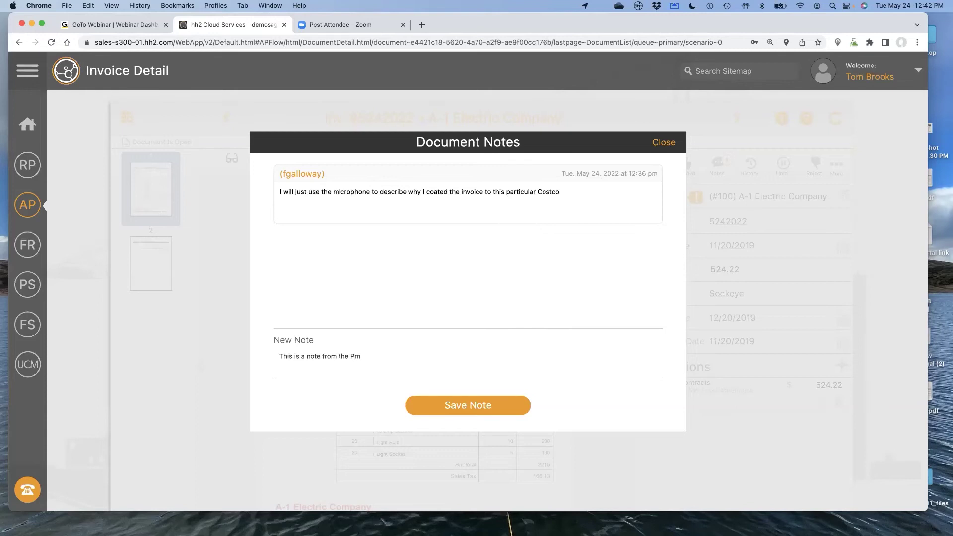
{"action": "left_click", "coordinate": [469, 407]}
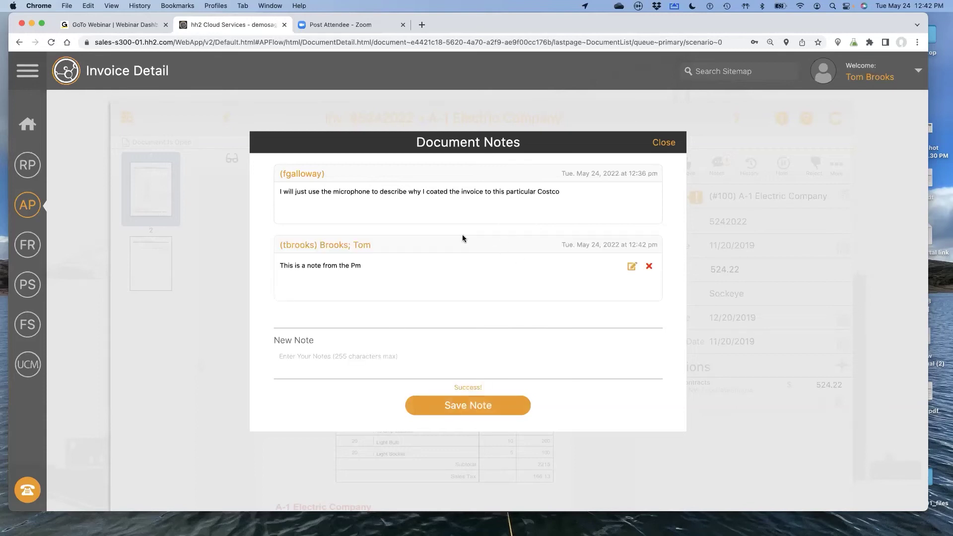
{"action": "left_click", "coordinate": [670, 144]}
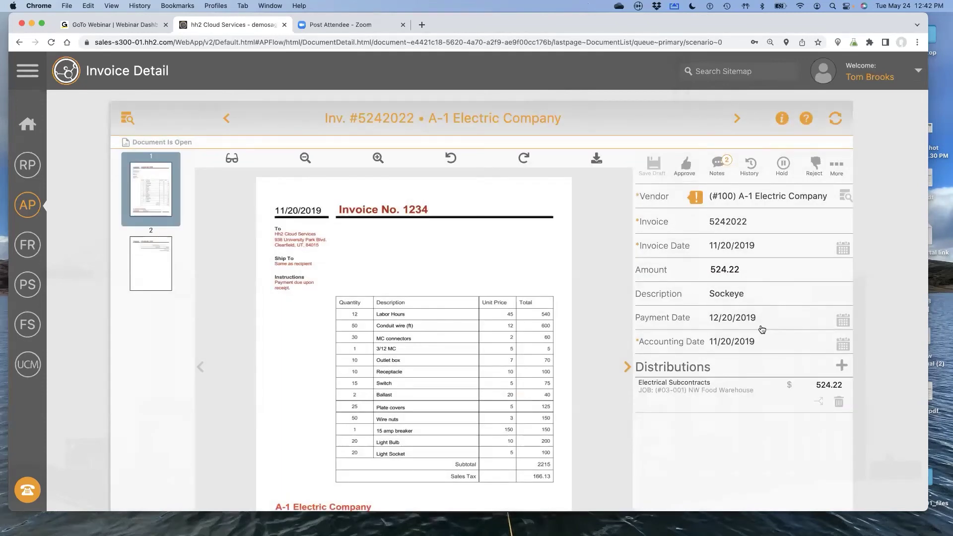
Step: Code the Electrical Subcontracts distribution to cost code #2-510 Asphalt Paving and category #M Material
{"action": "left_click", "coordinate": [728, 390]}
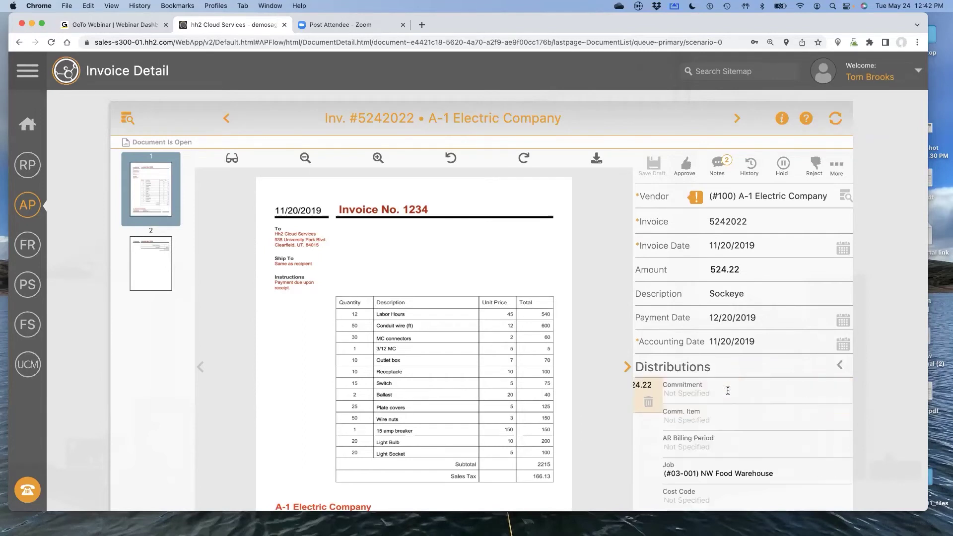
{"action": "scroll", "coordinate": [735, 422], "scroll_direction": "down", "scroll_amount": 5}
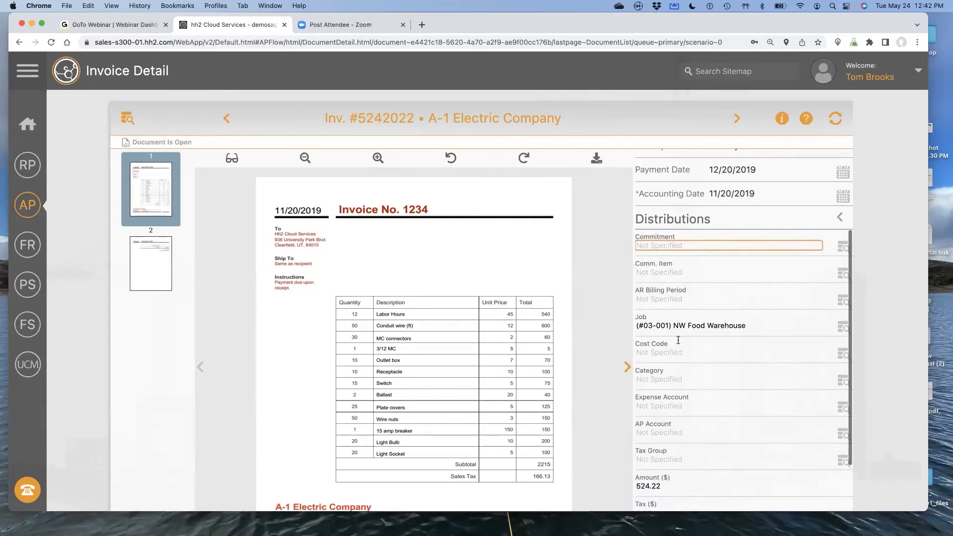
{"action": "left_click", "coordinate": [843, 352]}
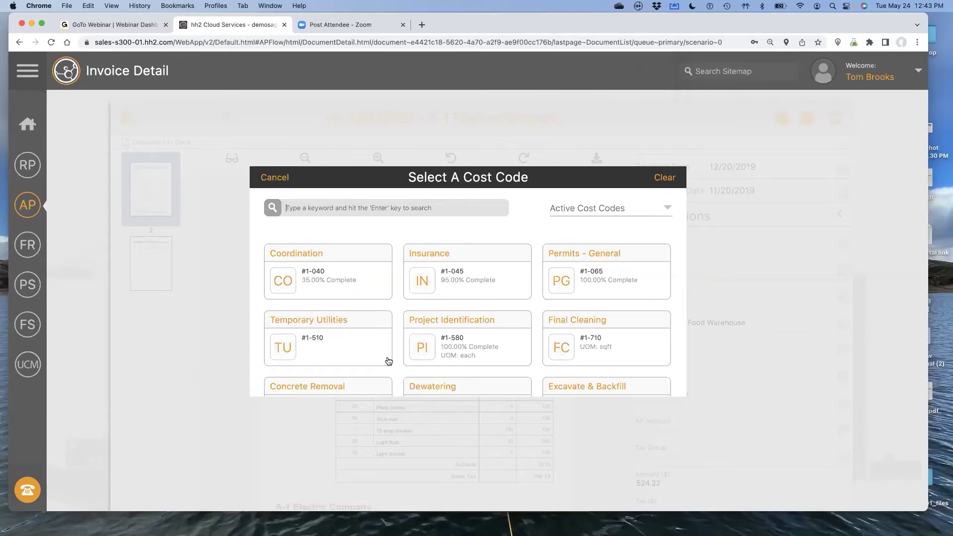
{"action": "scroll", "coordinate": [390, 363], "scroll_direction": "down", "scroll_amount": 3}
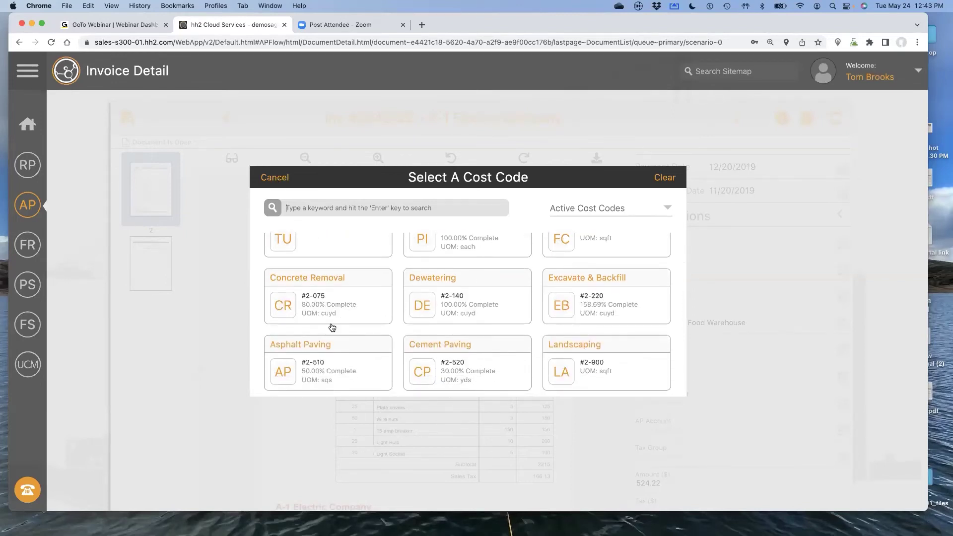
{"action": "left_click", "coordinate": [306, 348]}
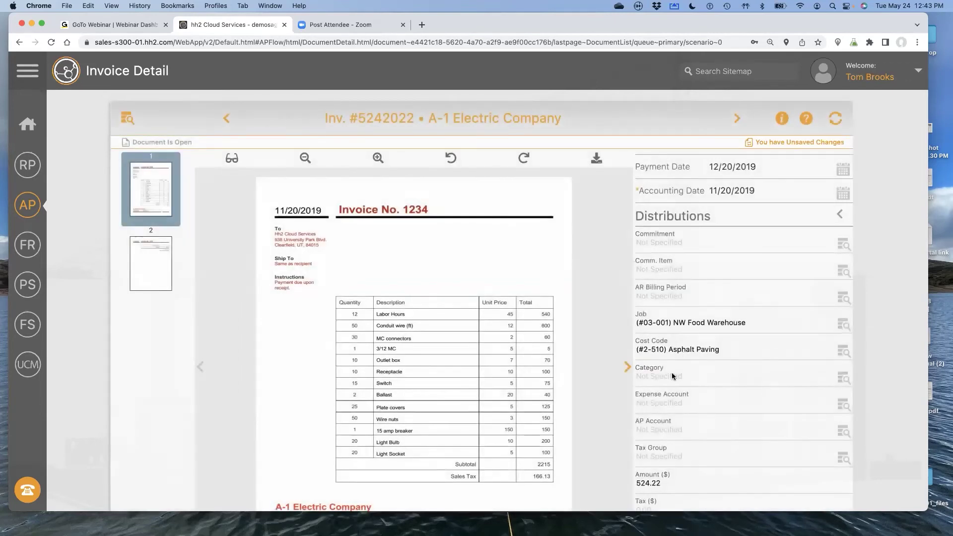
{"action": "left_click", "coordinate": [670, 378]}
{"action": "left_click", "coordinate": [844, 378]}
{"action": "left_click", "coordinate": [303, 291]}
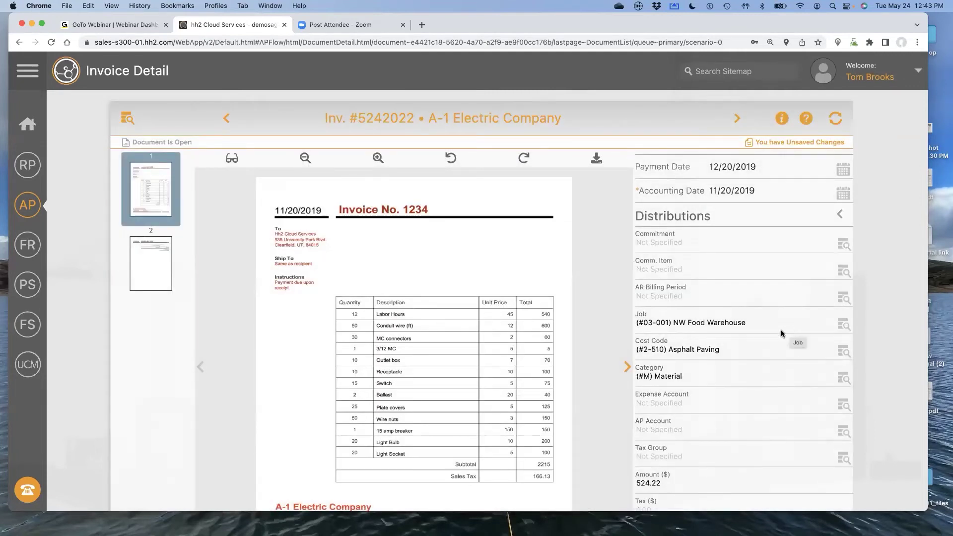
Step: Review the coded invoice and approve invoice #5242022
{"action": "scroll", "coordinate": [729, 446], "scroll_direction": "down", "scroll_amount": 10}
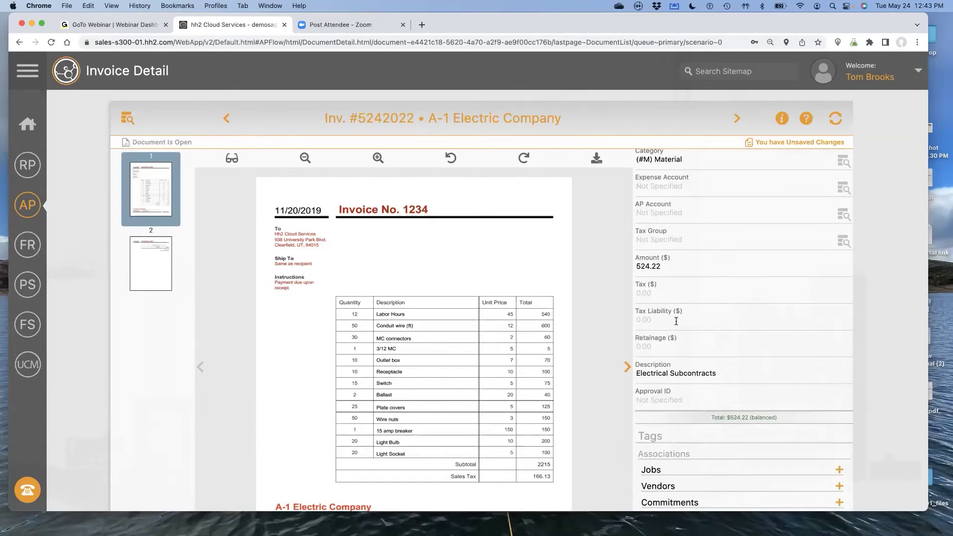
{"action": "scroll", "coordinate": [675, 319], "scroll_direction": "up", "scroll_amount": 5}
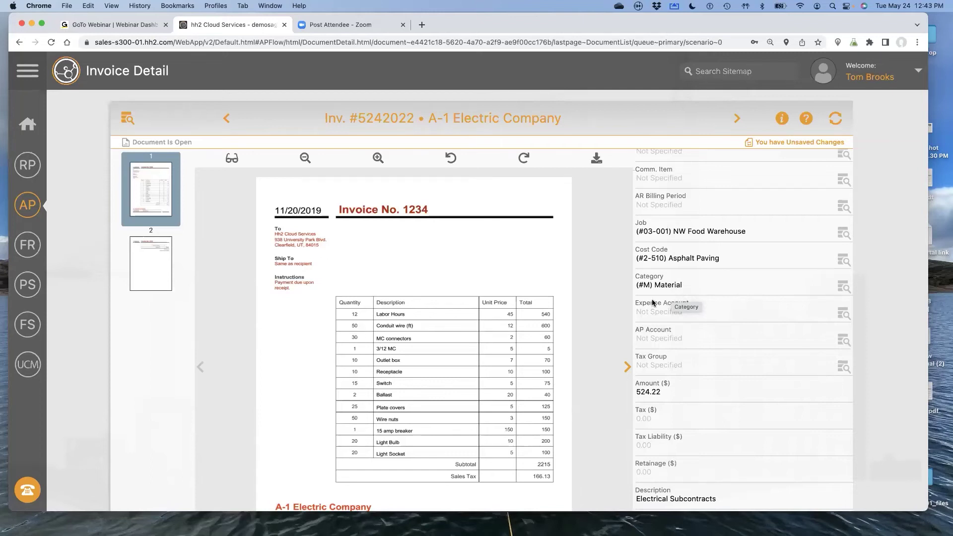
{"action": "scroll", "coordinate": [701, 298], "scroll_direction": "up", "scroll_amount": 1}
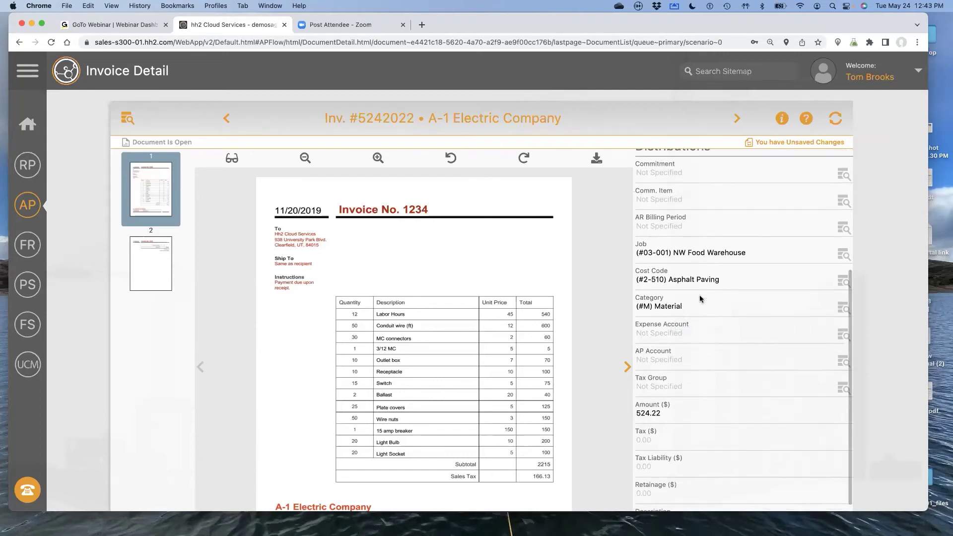
{"action": "scroll", "coordinate": [701, 299], "scroll_direction": "up", "scroll_amount": 3}
{"action": "scroll", "coordinate": [701, 299], "scroll_direction": "up", "scroll_amount": 2}
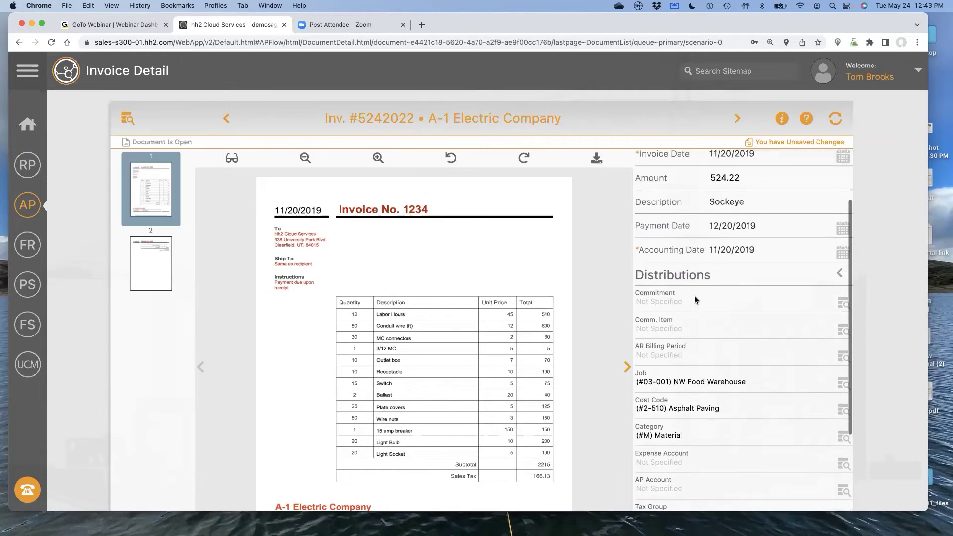
{"action": "scroll", "coordinate": [711, 316], "scroll_direction": "down", "scroll_amount": 3}
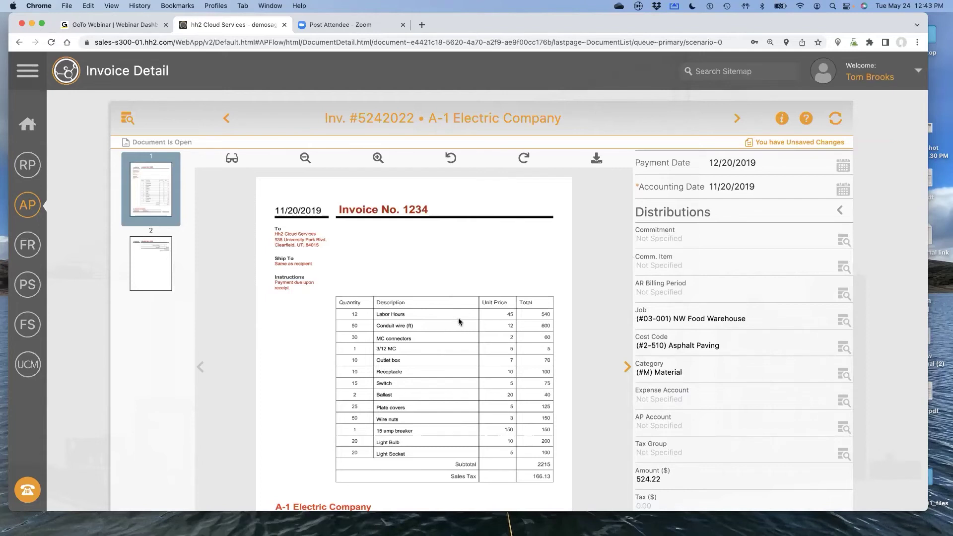
{"action": "scroll", "coordinate": [458, 318], "scroll_direction": "down", "scroll_amount": 3}
{"action": "scroll", "coordinate": [728, 469], "scroll_direction": "down", "scroll_amount": 5}
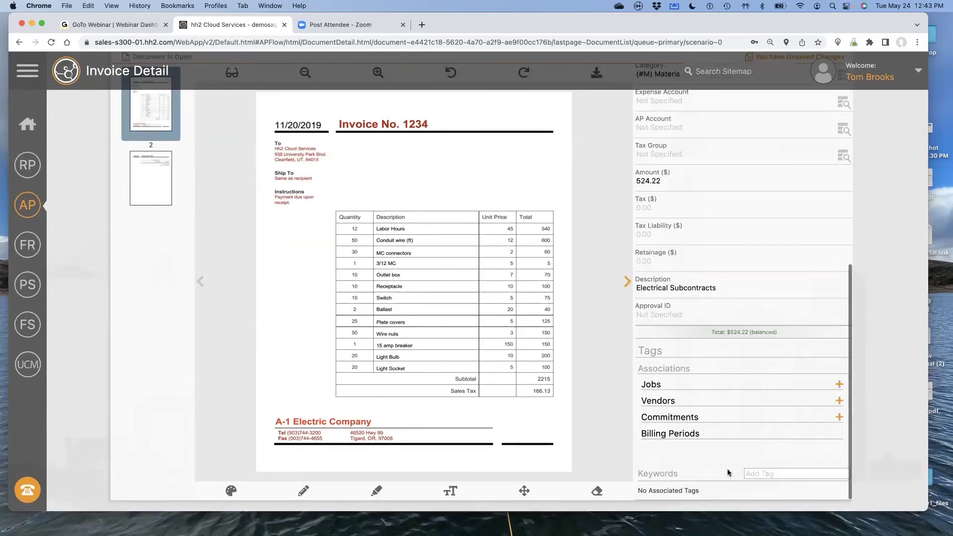
{"action": "scroll", "coordinate": [698, 437], "scroll_direction": "up", "scroll_amount": 2}
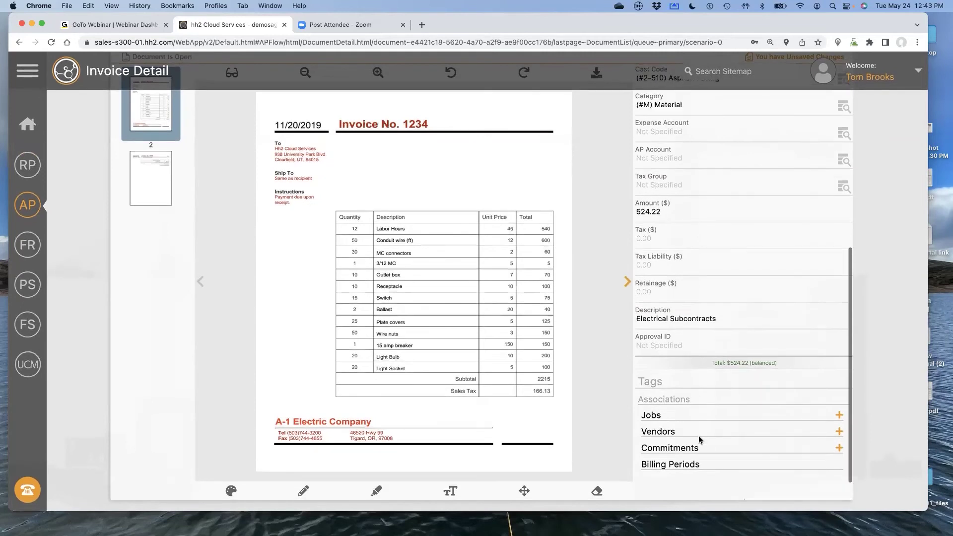
{"action": "scroll", "coordinate": [701, 434], "scroll_direction": "up", "scroll_amount": 15}
{"action": "scroll", "coordinate": [725, 346], "scroll_direction": "up", "scroll_amount": 5}
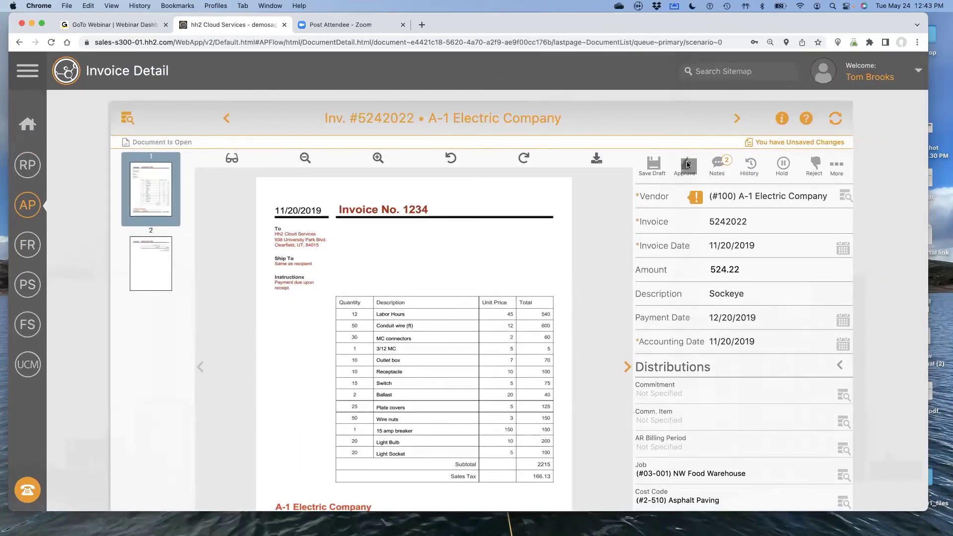
{"action": "left_click", "coordinate": [686, 165]}
{"action": "left_click", "coordinate": [505, 361]}
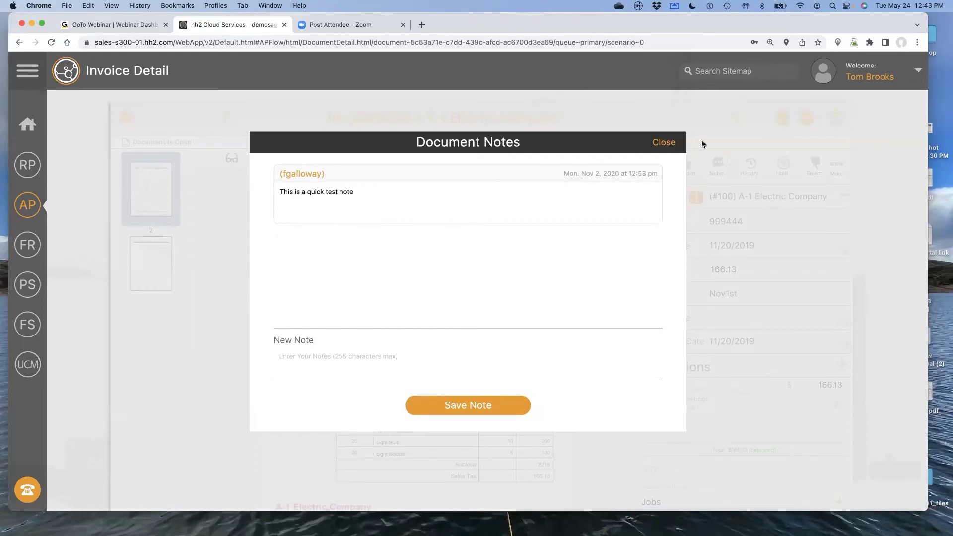
Step: Close the Document Notes dialog on the next invoice, #999444
{"action": "left_click", "coordinate": [661, 144]}
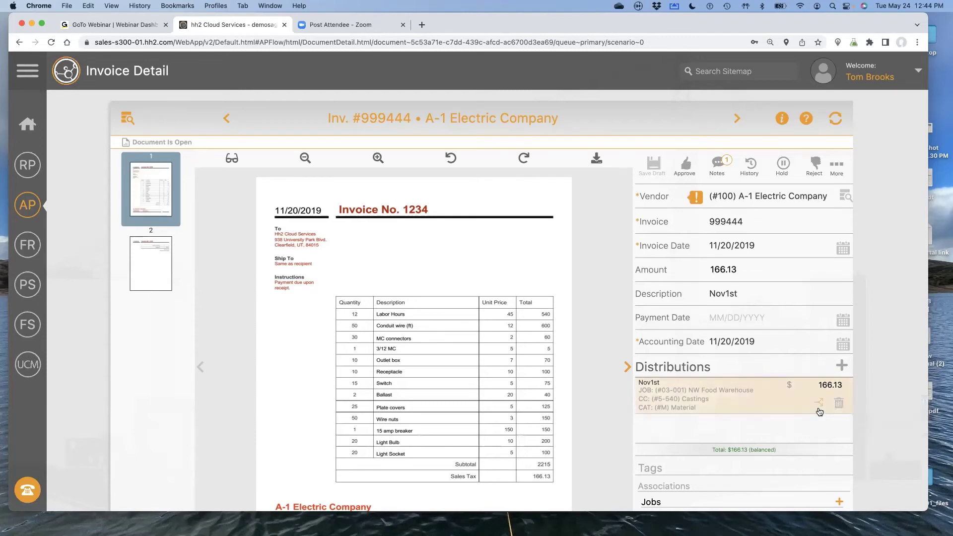
Step: Split 50.00 off the distribution and assign the new line to job #03-002 Clackamas Office Park #4
{"action": "left_click", "coordinate": [820, 403]}
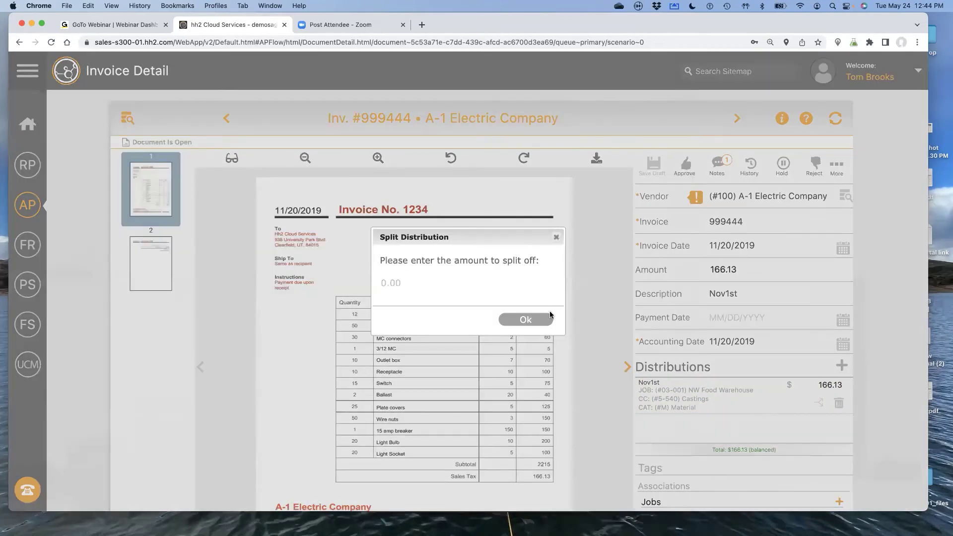
{"action": "type", "text": "50.00"}
{"action": "left_click", "coordinate": [507, 320]}
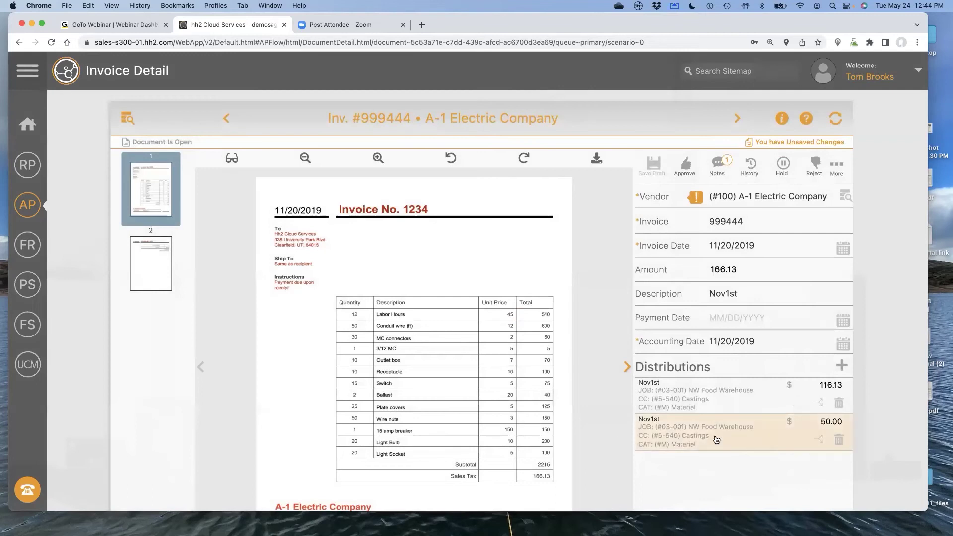
{"action": "left_click", "coordinate": [716, 440]}
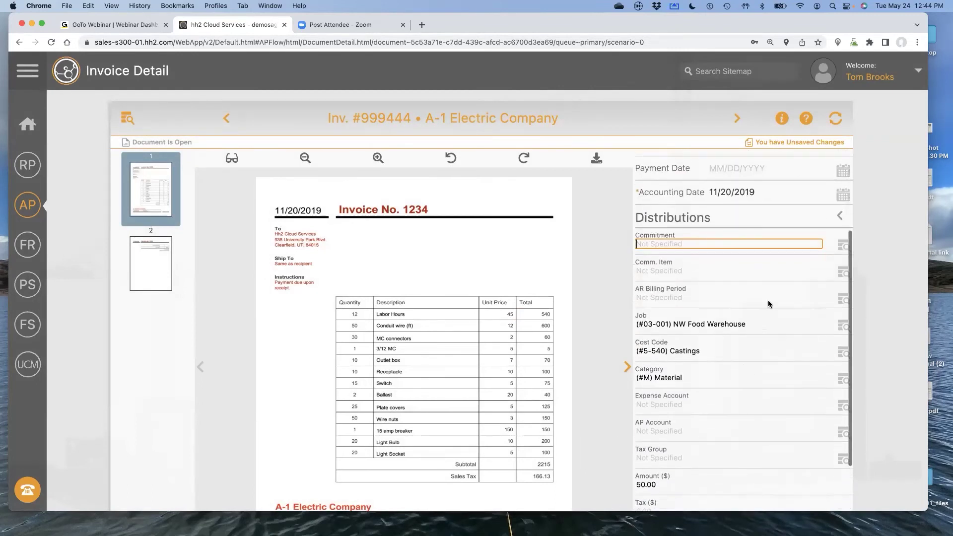
{"action": "left_click", "coordinate": [842, 310]}
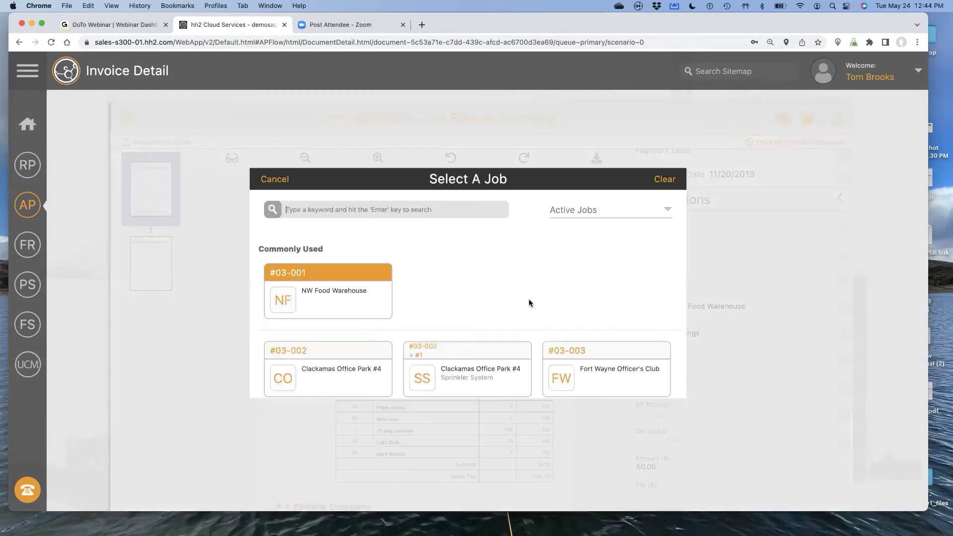
{"action": "left_click", "coordinate": [351, 367]}
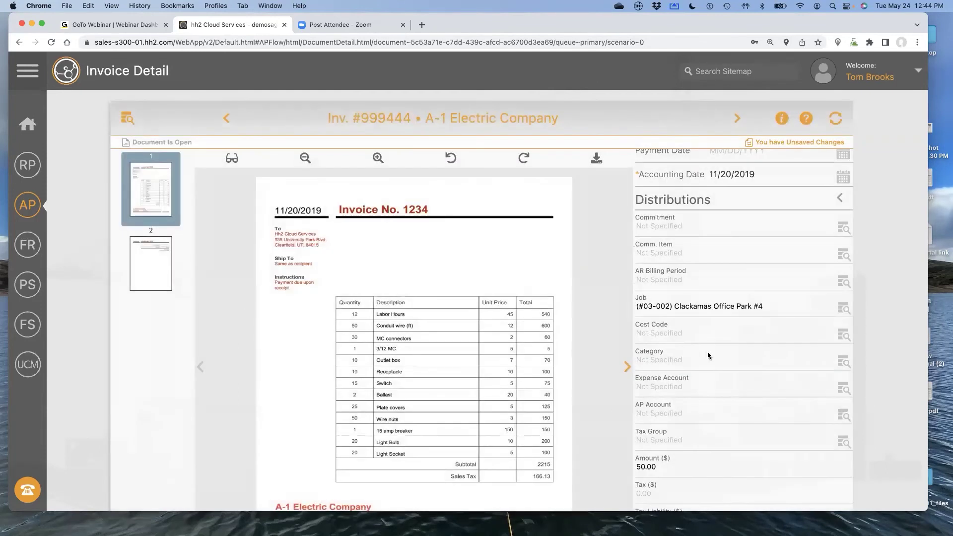
Step: Code the 50.00 line to Temporary Utilities, category Material, and submit the invoice
{"action": "left_click", "coordinate": [838, 334]}
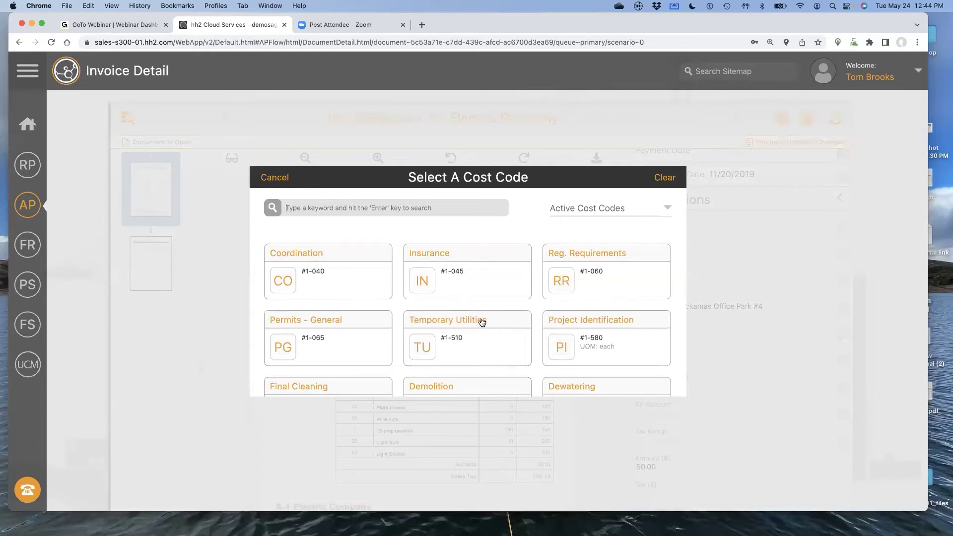
{"action": "left_click", "coordinate": [484, 322]}
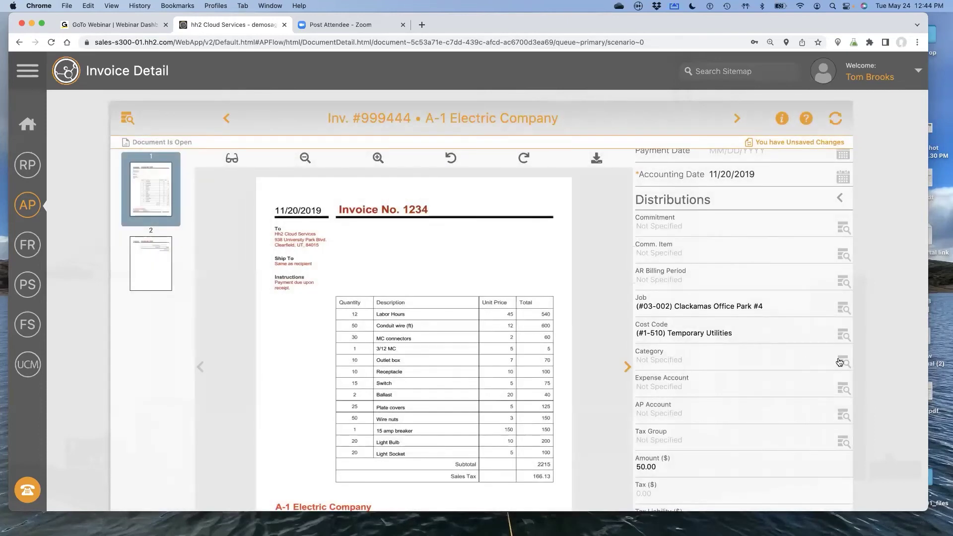
{"action": "left_click", "coordinate": [840, 362]}
{"action": "left_click", "coordinate": [285, 283]}
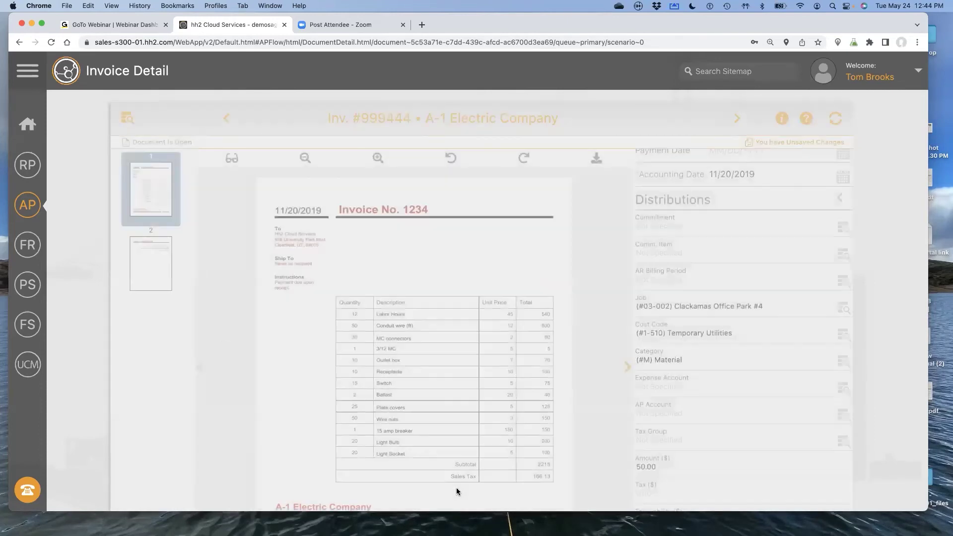
{"action": "scroll", "coordinate": [651, 486], "scroll_direction": "down", "scroll_amount": 5}
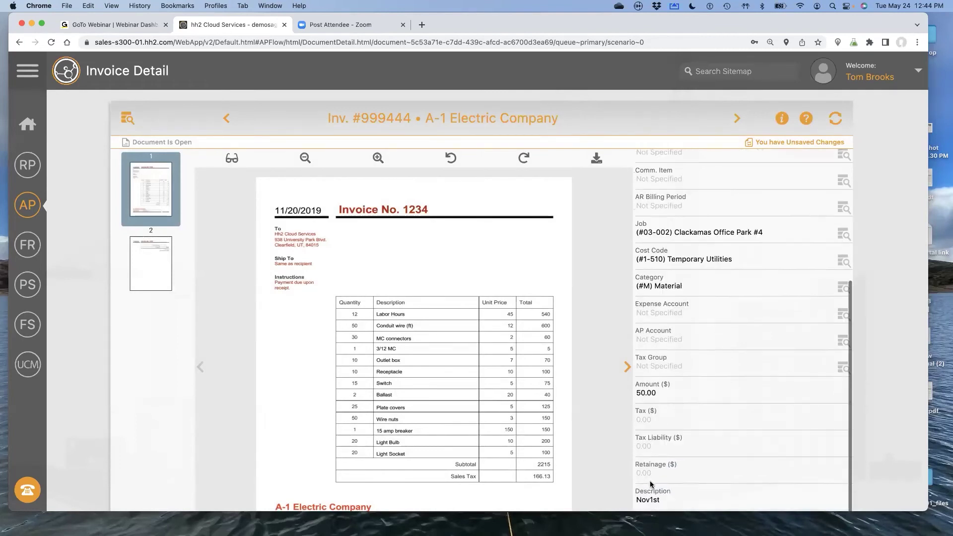
{"action": "scroll", "coordinate": [651, 484], "scroll_direction": "up", "scroll_amount": 2}
{"action": "scroll", "coordinate": [650, 484], "scroll_direction": "up", "scroll_amount": 5}
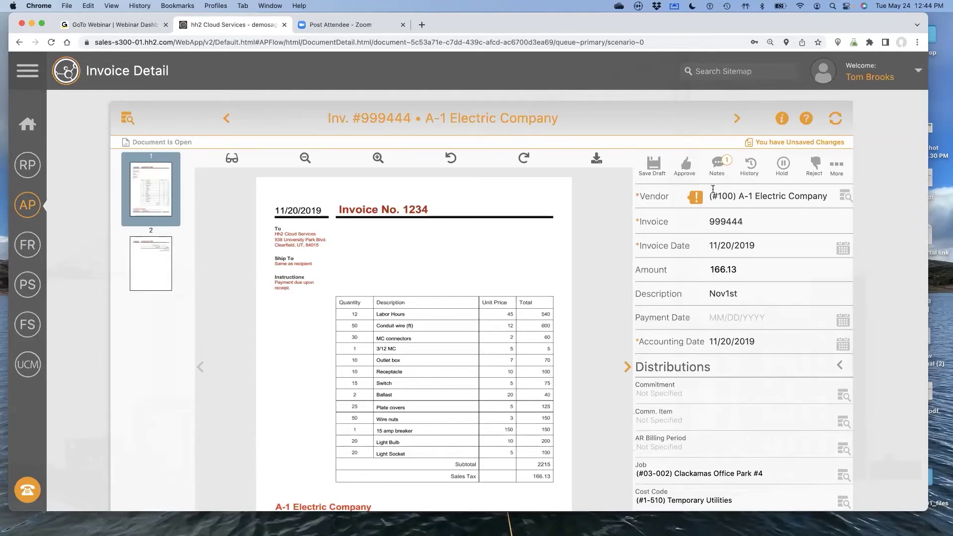
{"action": "left_click", "coordinate": [654, 165]}
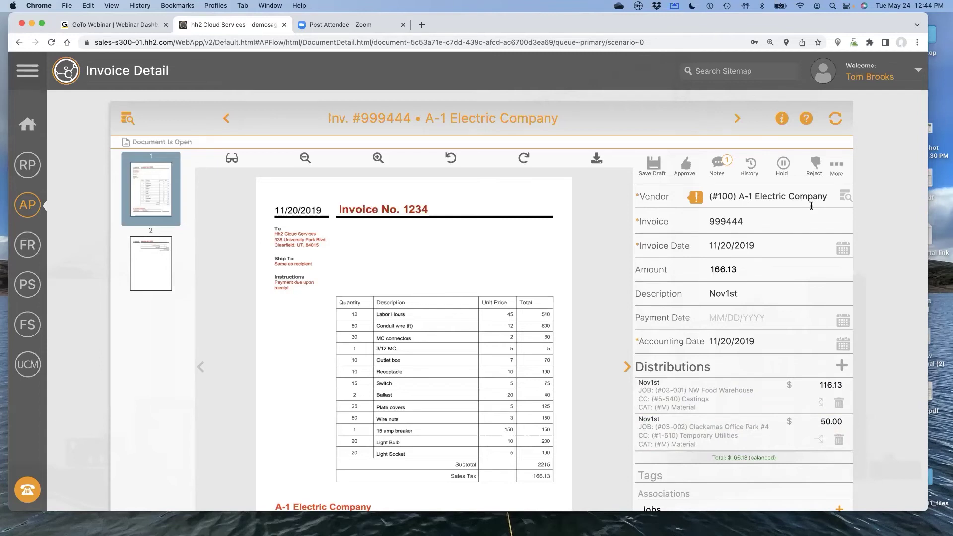
Step: Log out of the current user account
{"action": "mouse_move", "coordinate": [811, 204]}
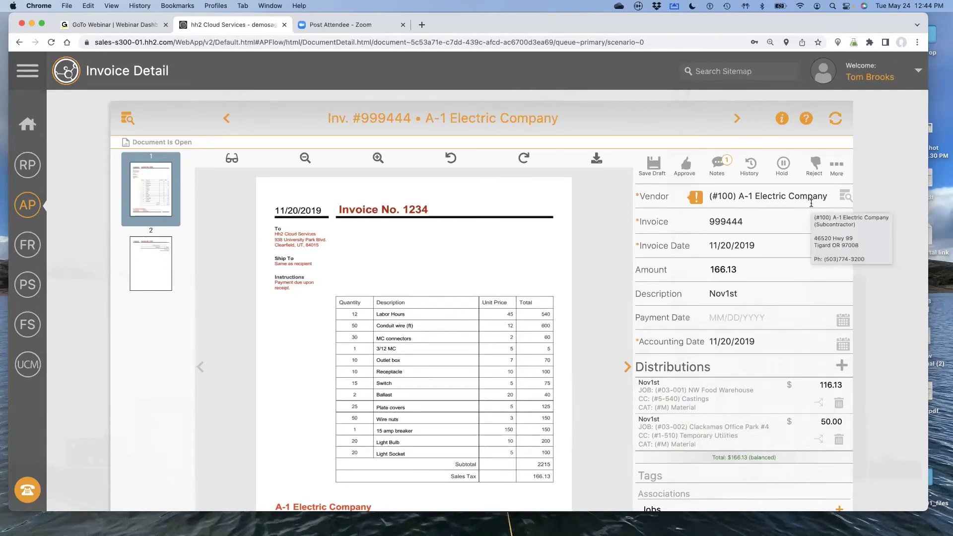
{"action": "left_click", "coordinate": [855, 87]}
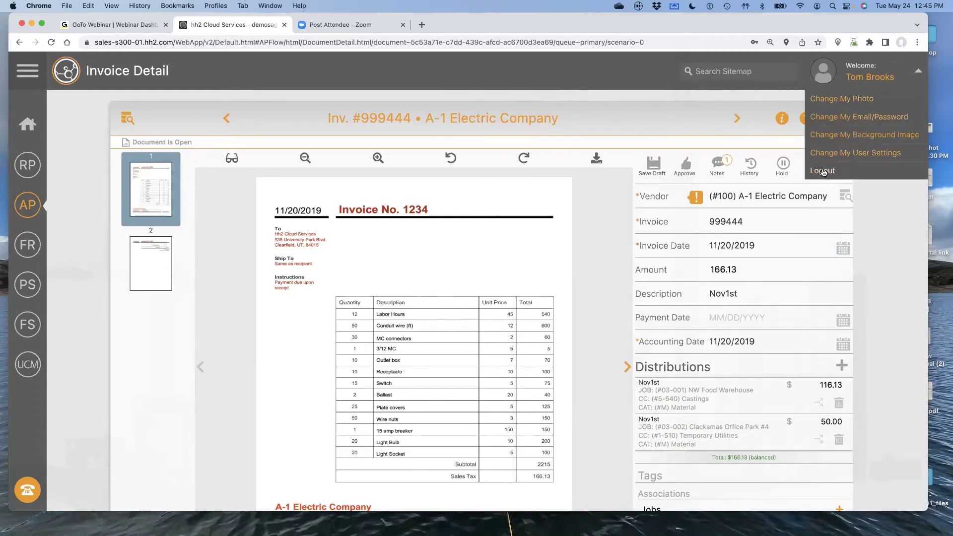
{"action": "left_click", "coordinate": [823, 171]}
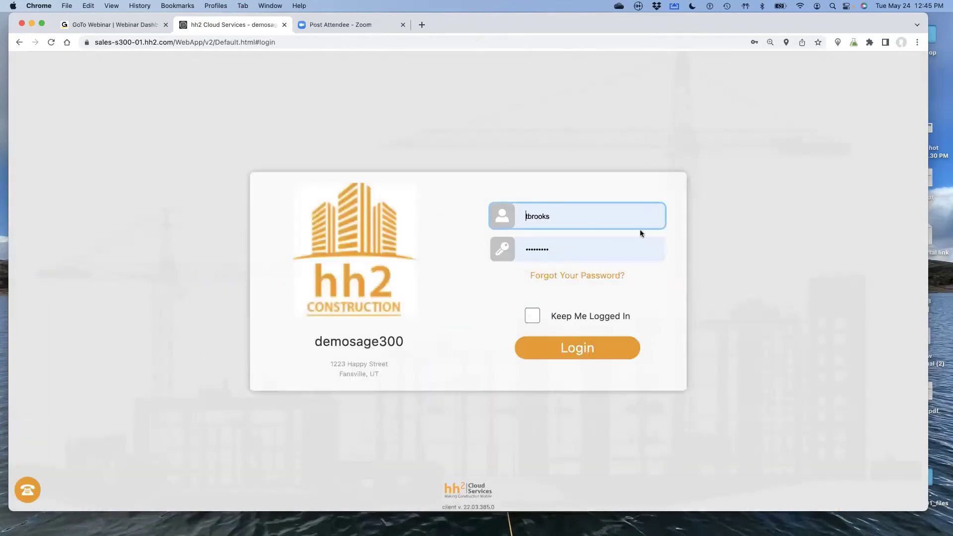
Step: Replace the username with another user's saved Chrome login and sign in
{"action": "left_click", "coordinate": [578, 217]}
{"action": "left_click_drag", "start_coordinate": [577, 215], "coordinate": [479, 209]}
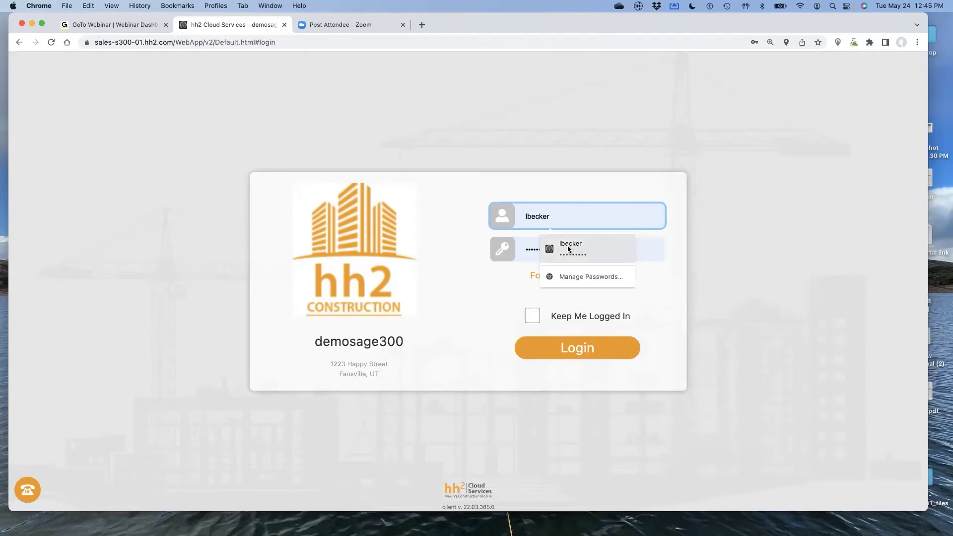
{"action": "left_click", "coordinate": [567, 245]}
{"action": "left_click", "coordinate": [571, 348]}
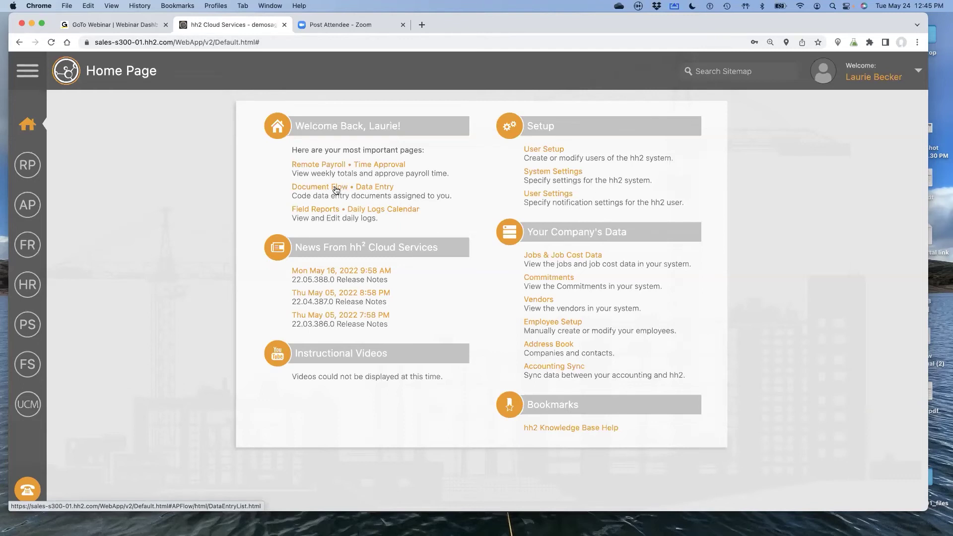
Step: Browse the Document Flow site map's Documents, Receipts and other sections, then open the Invoice List
{"action": "left_click", "coordinate": [26, 210]}
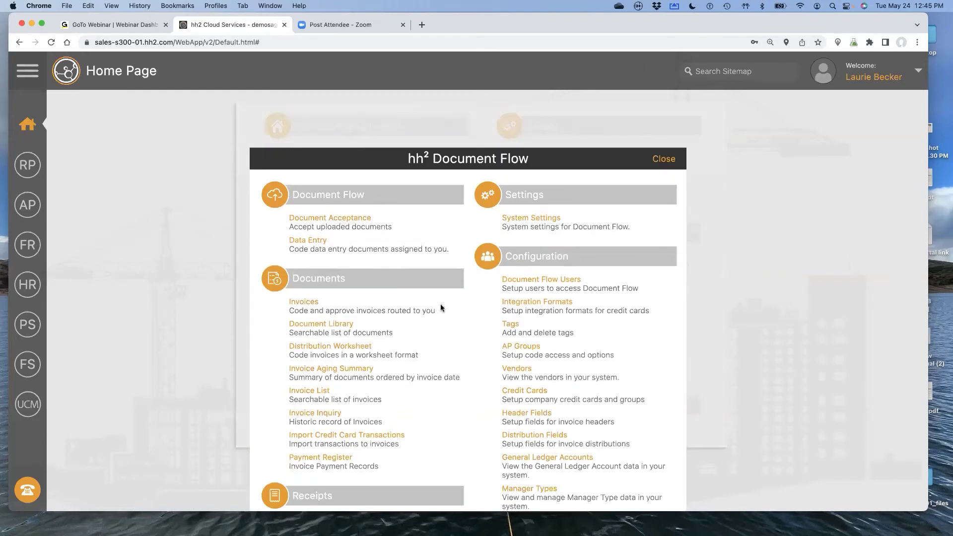
{"action": "scroll", "coordinate": [406, 301], "scroll_direction": "down", "scroll_amount": 3}
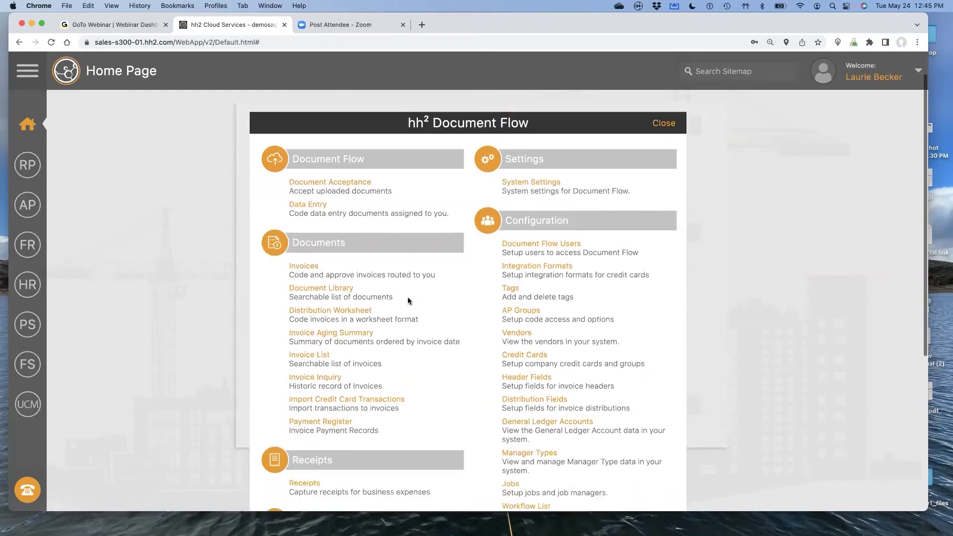
{"action": "scroll", "coordinate": [367, 357], "scroll_direction": "down", "scroll_amount": 5}
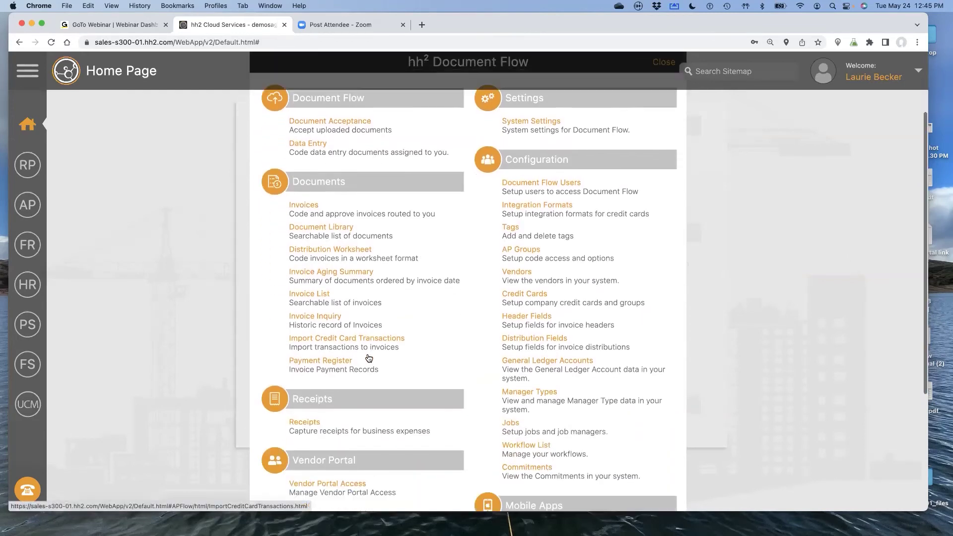
{"action": "scroll", "coordinate": [367, 356], "scroll_direction": "down", "scroll_amount": 3}
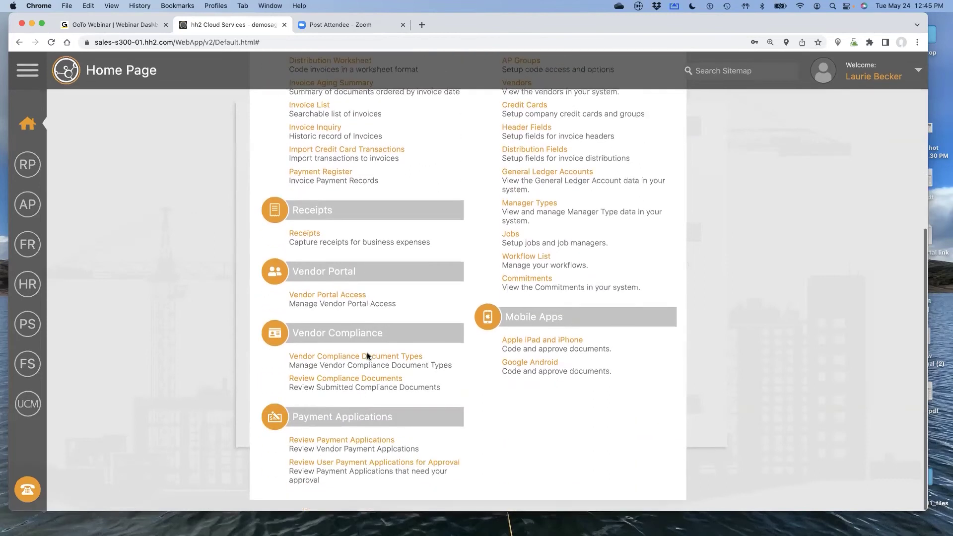
{"action": "scroll", "coordinate": [368, 356], "scroll_direction": "up", "scroll_amount": 5}
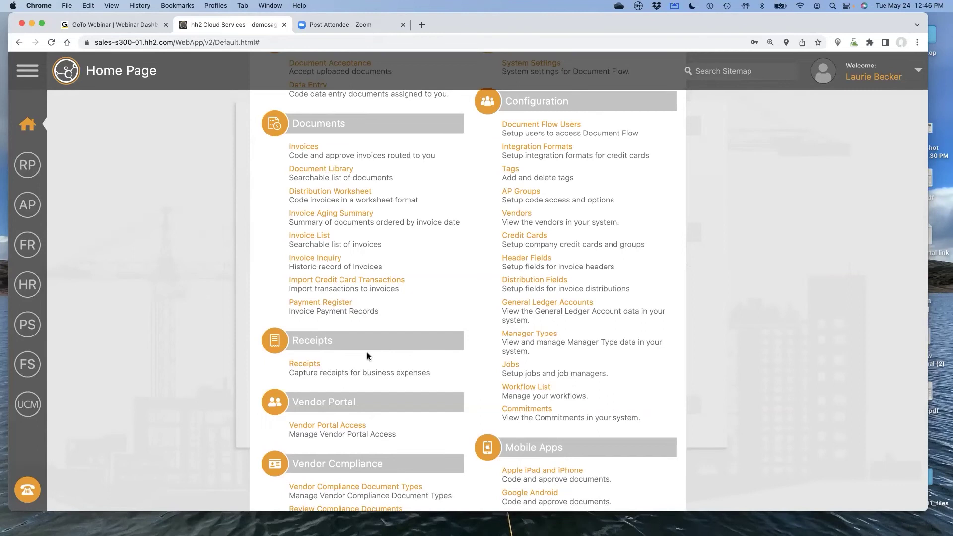
{"action": "scroll", "coordinate": [368, 357], "scroll_direction": "down", "scroll_amount": 5}
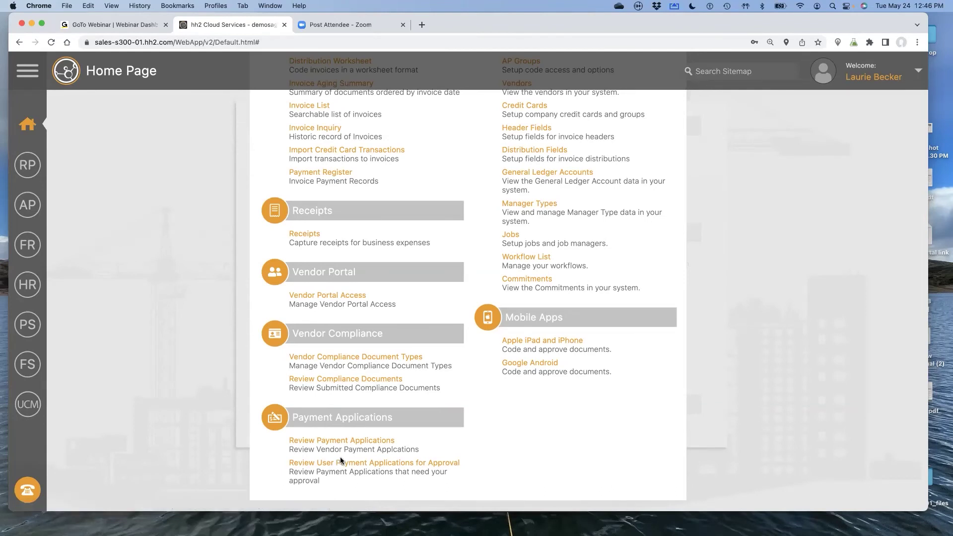
{"action": "scroll", "coordinate": [340, 457], "scroll_direction": "up", "scroll_amount": 1}
{"action": "scroll", "coordinate": [340, 457], "scroll_direction": "up", "scroll_amount": 5}
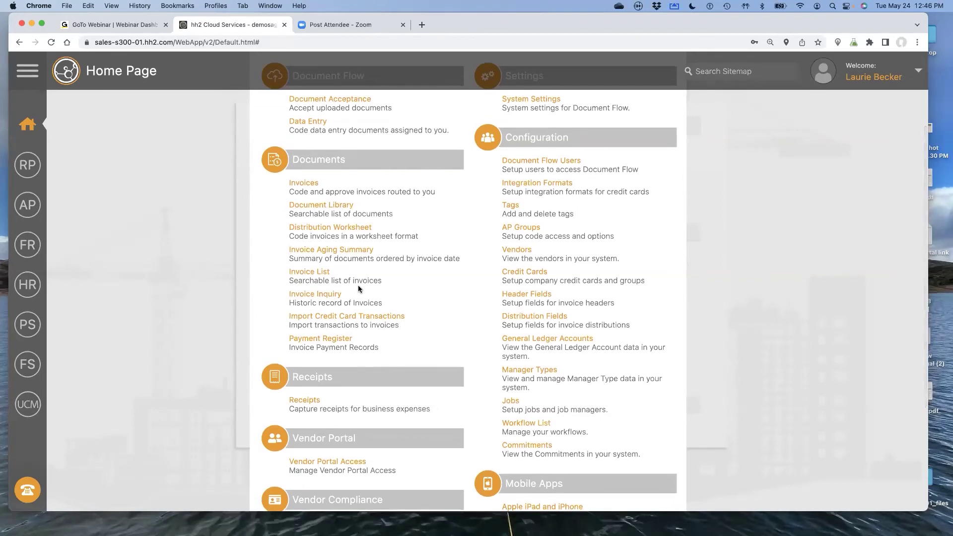
{"action": "scroll", "coordinate": [337, 267], "scroll_direction": "down", "scroll_amount": 1}
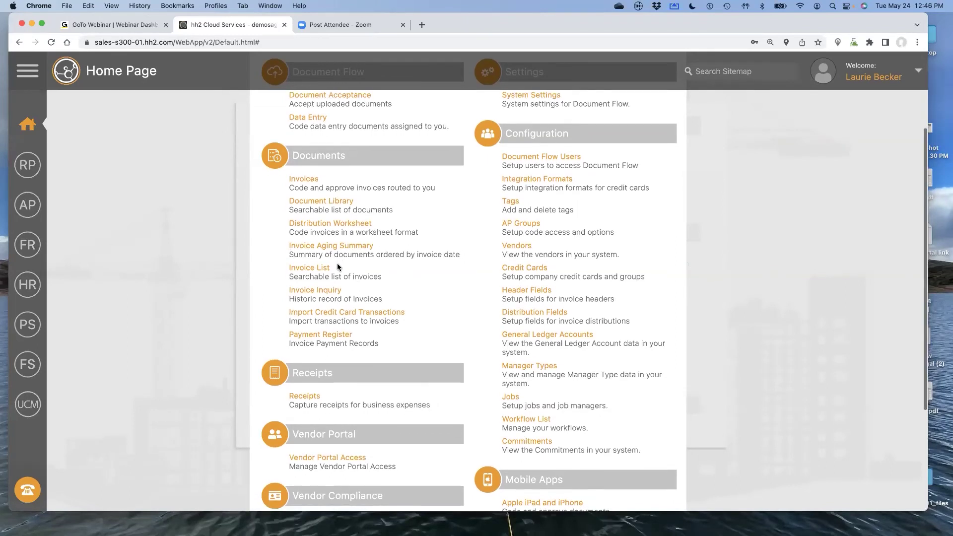
{"action": "left_click", "coordinate": [310, 269]}
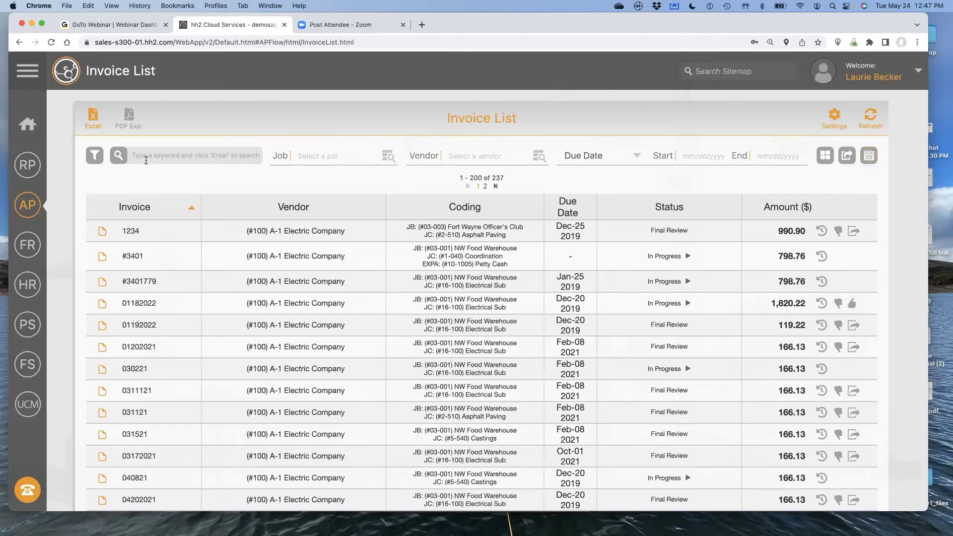
Step: Search the Invoice List for keyword 524 and open invoice 5242022's details
{"action": "type", "text": "524"}
{"action": "key", "text": "Return"}
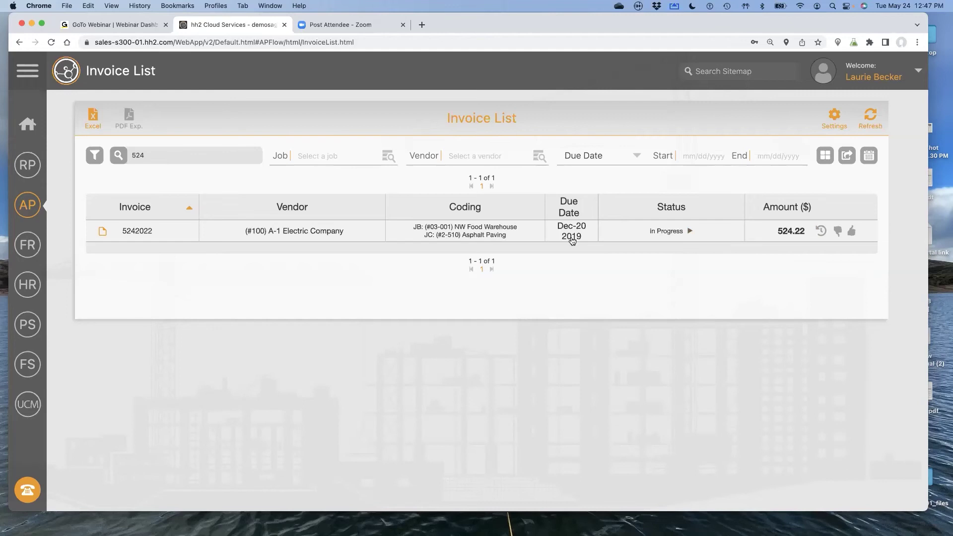
{"action": "left_click", "coordinate": [101, 233]}
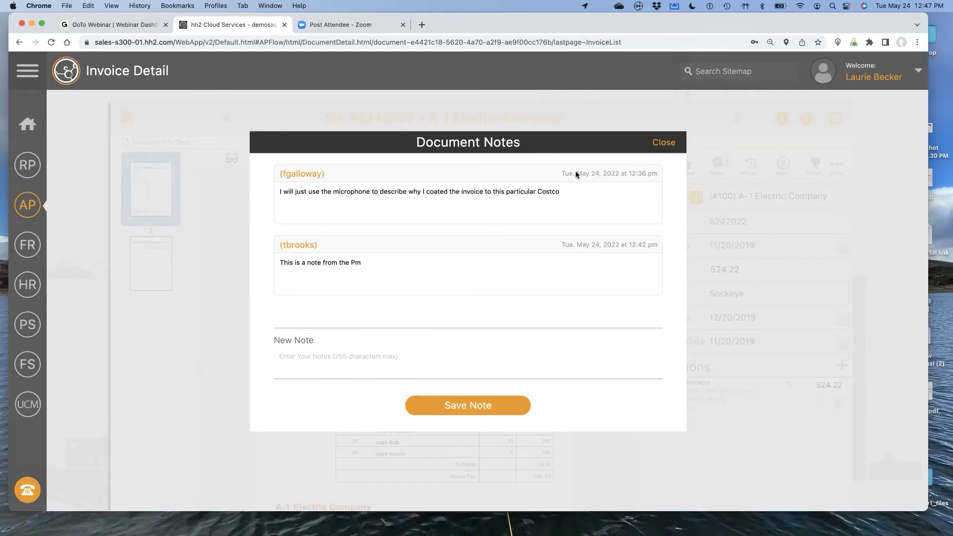
Step: Close the invoice notes and return to the unfiltered 237-invoice Invoice List with its filter options
{"action": "left_click", "coordinate": [663, 143]}
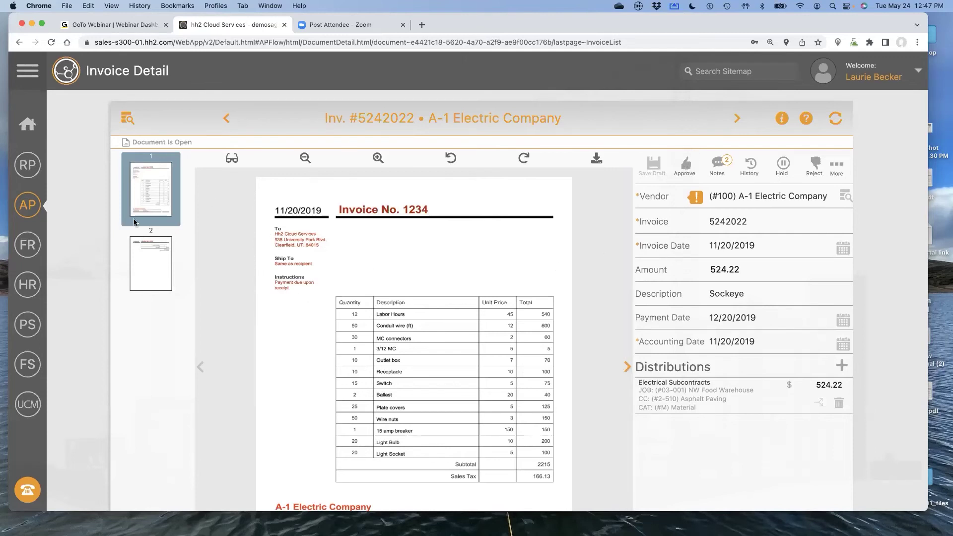
{"action": "left_click", "coordinate": [27, 204]}
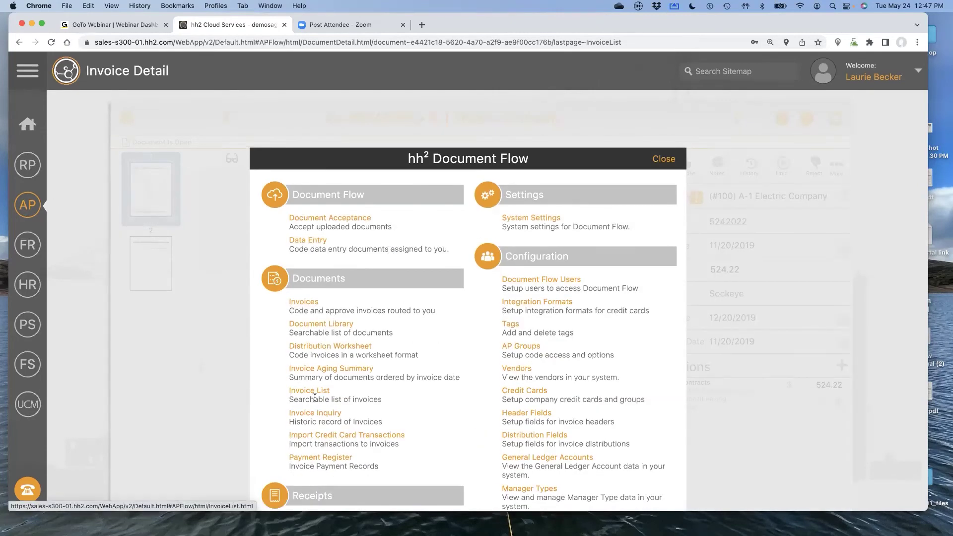
{"action": "left_click", "coordinate": [317, 393]}
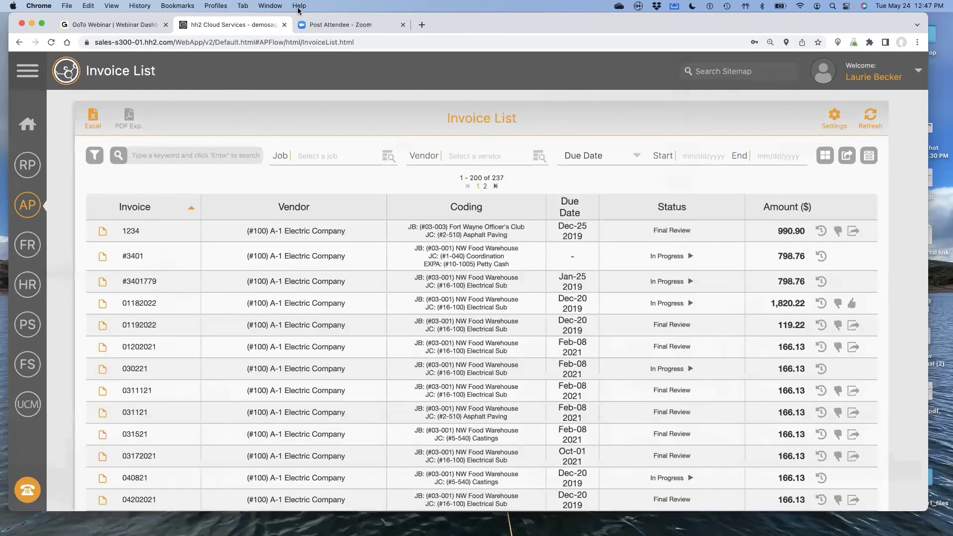
{"action": "left_click", "coordinate": [95, 154]}
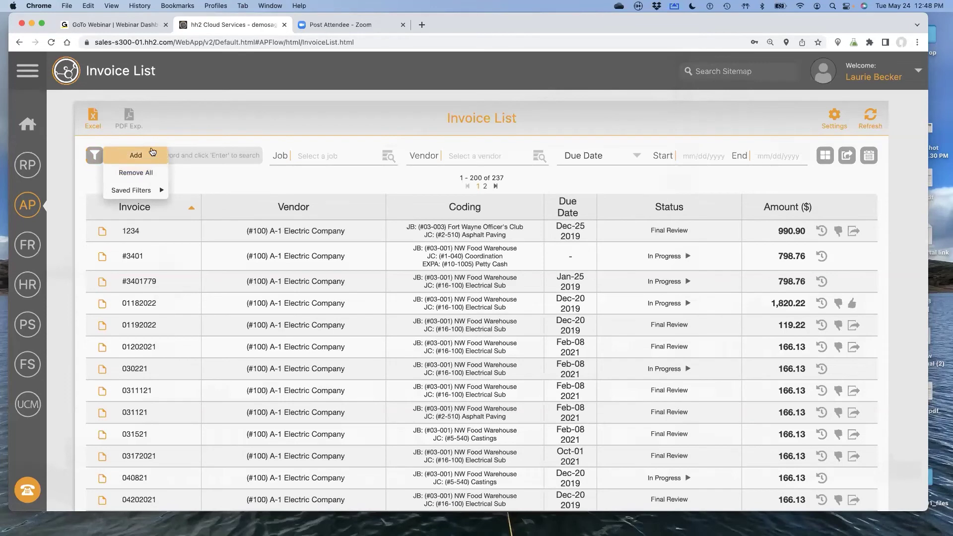
{"action": "left_click", "coordinate": [134, 154]}
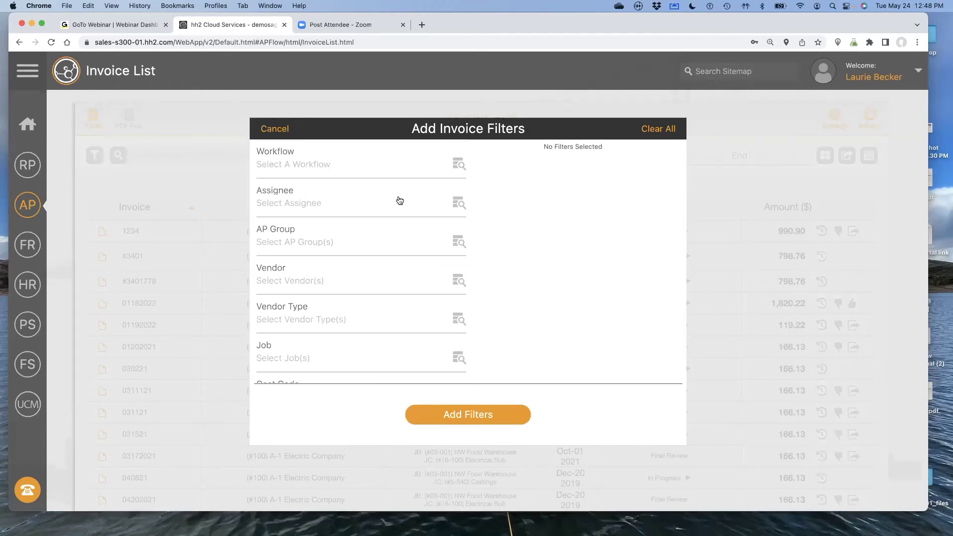
{"action": "scroll", "coordinate": [402, 209], "scroll_direction": "down", "scroll_amount": 5}
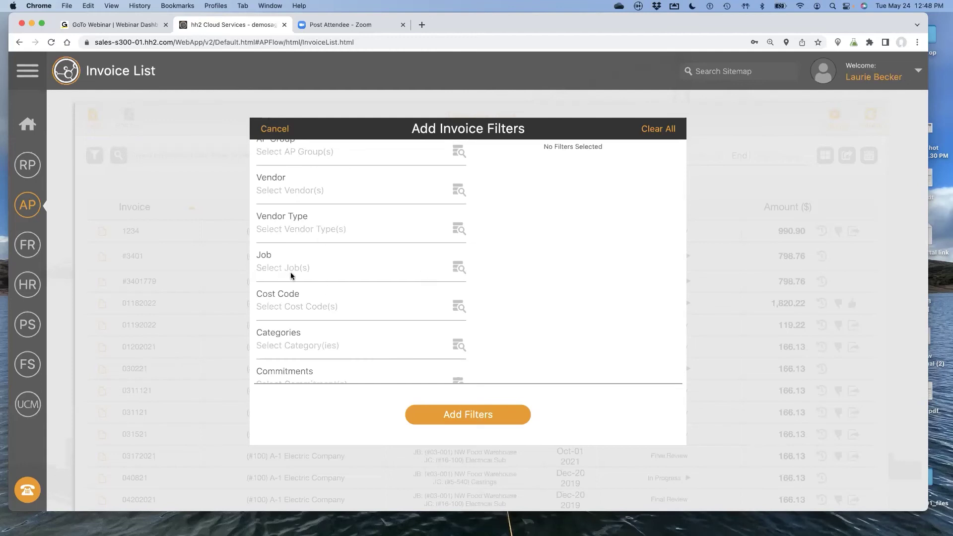
{"action": "scroll", "coordinate": [297, 272], "scroll_direction": "down", "scroll_amount": 3}
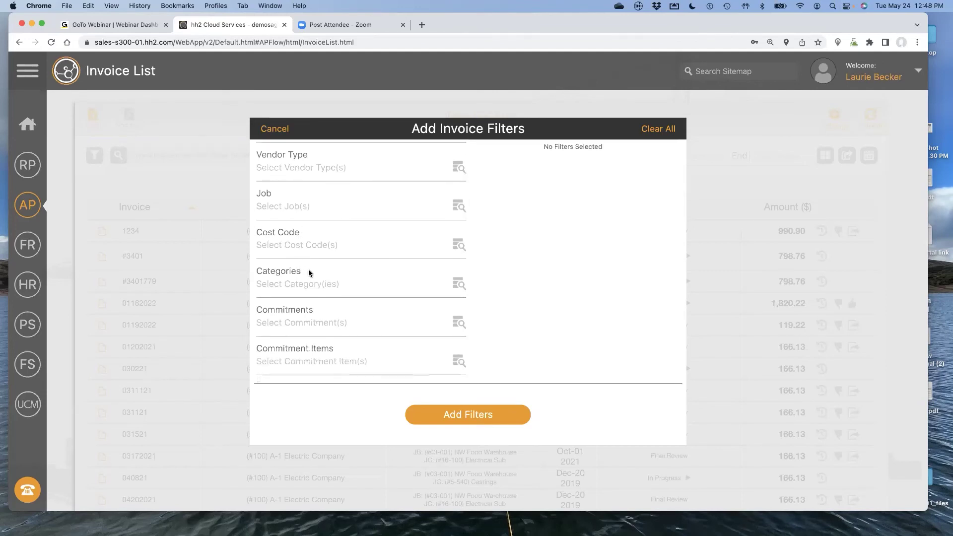
{"action": "scroll", "coordinate": [308, 275], "scroll_direction": "down", "scroll_amount": 10}
{"action": "scroll", "coordinate": [305, 309], "scroll_direction": "down", "scroll_amount": 10}
{"action": "scroll", "coordinate": [336, 305], "scroll_direction": "down", "scroll_amount": 6}
{"action": "scroll", "coordinate": [337, 302], "scroll_direction": "up", "scroll_amount": 4}
{"action": "scroll", "coordinate": [337, 303], "scroll_direction": "up", "scroll_amount": 4}
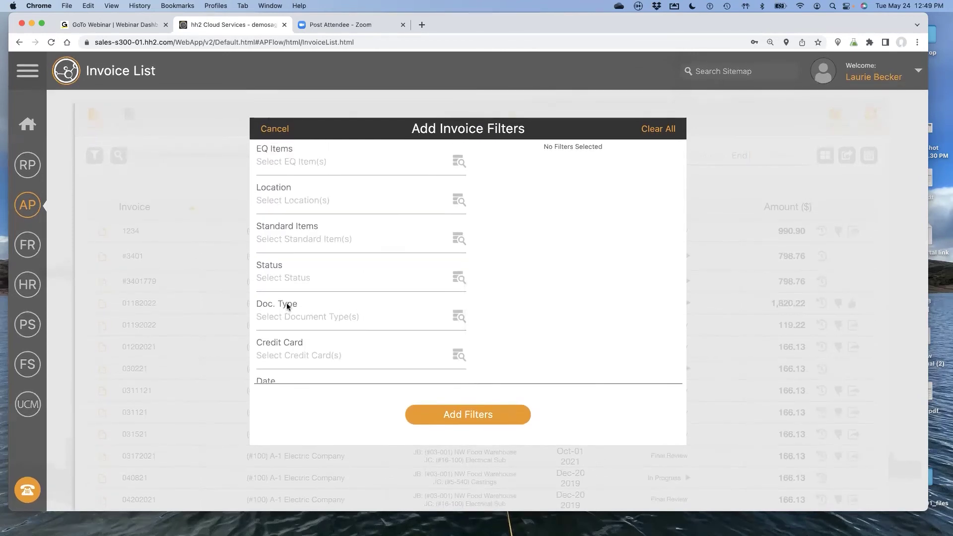
{"action": "left_click", "coordinate": [289, 310]}
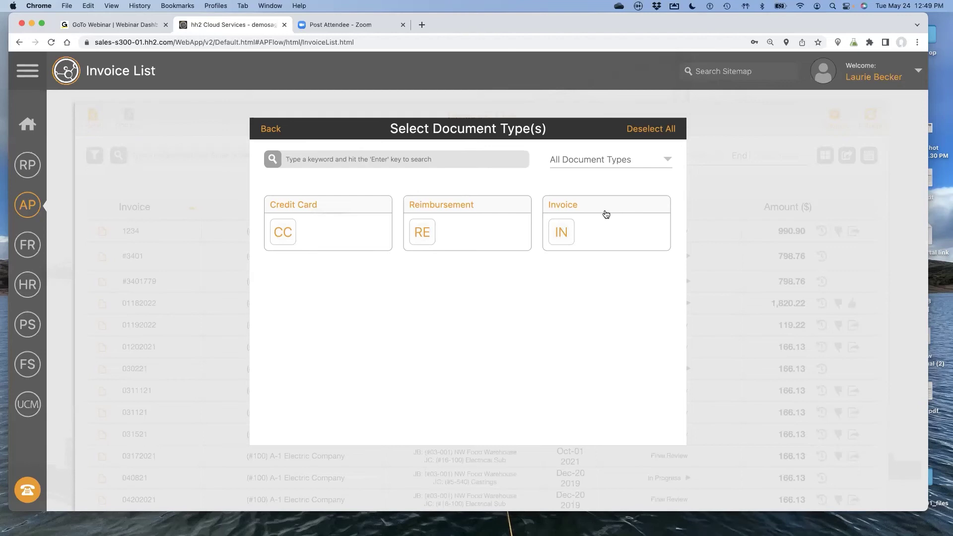
{"action": "left_click", "coordinate": [268, 131]}
{"action": "scroll", "coordinate": [354, 278], "scroll_direction": "up", "scroll_amount": 2}
{"action": "scroll", "coordinate": [354, 277], "scroll_direction": "up", "scroll_amount": 5}
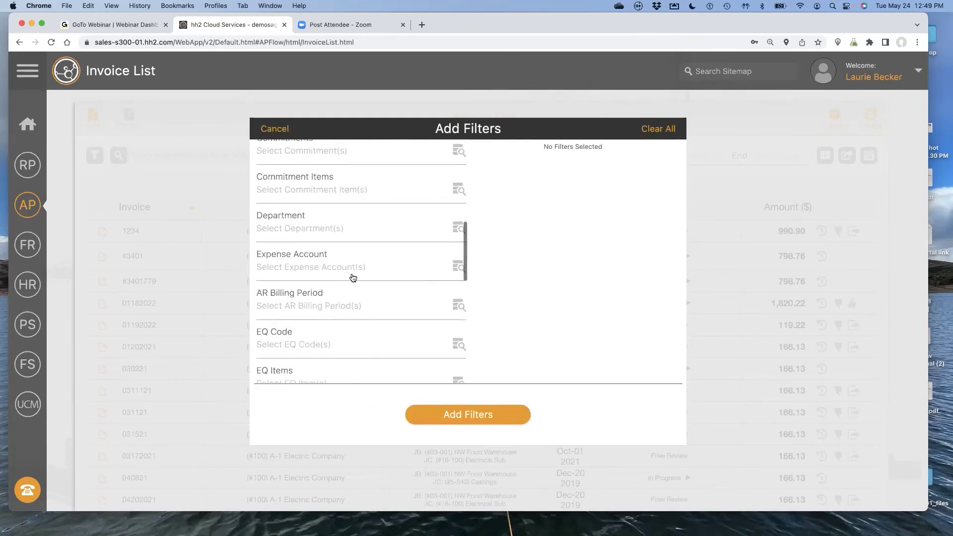
{"action": "scroll", "coordinate": [353, 278], "scroll_direction": "up", "scroll_amount": 5}
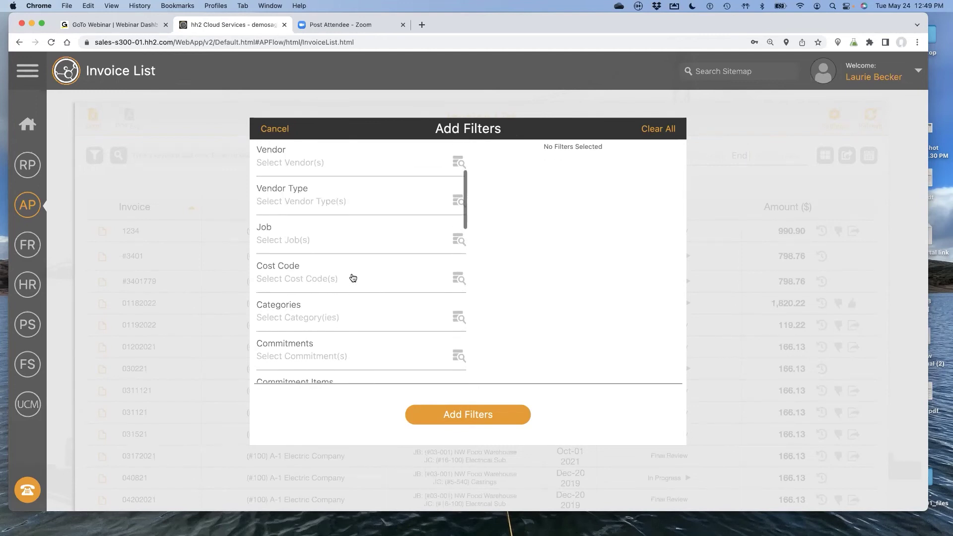
{"action": "scroll", "coordinate": [353, 277], "scroll_direction": "up", "scroll_amount": 2}
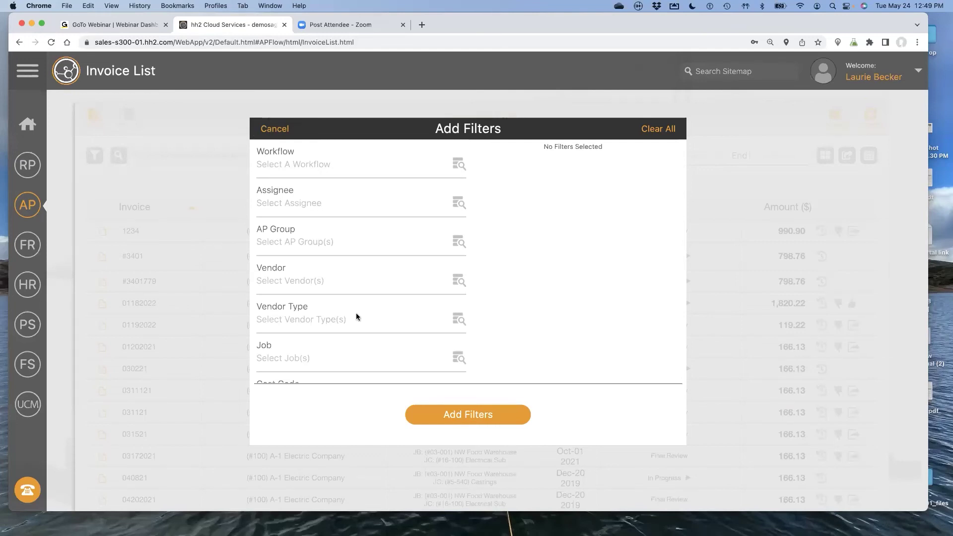
{"action": "left_click", "coordinate": [267, 130]}
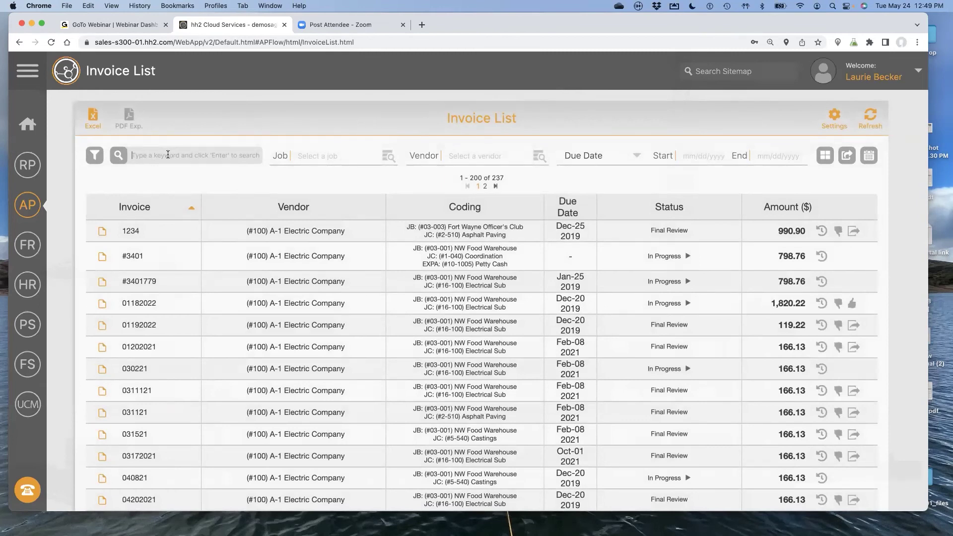
Step: Clear the keyword search and add a Status: Final Review filter, leaving 95 invoices
{"action": "type", "text": "5"}
{"action": "key", "text": "BackSpace"}
{"action": "key", "text": "Return"}
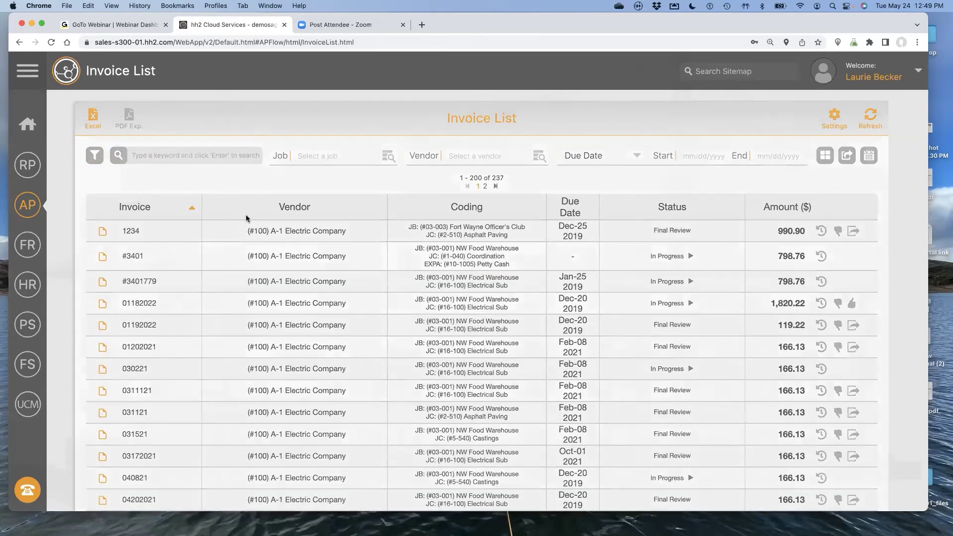
{"action": "scroll", "coordinate": [348, 264], "scroll_direction": "down", "scroll_amount": 8}
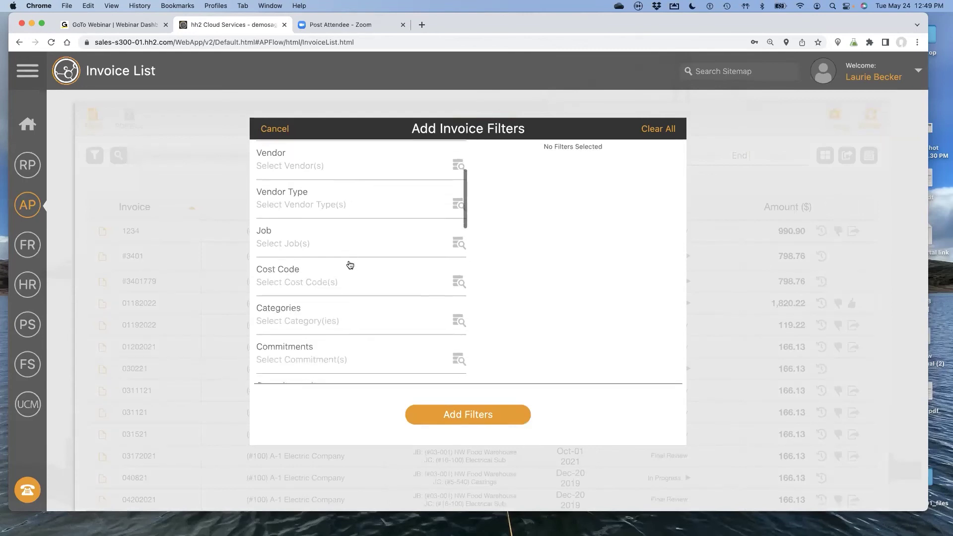
{"action": "scroll", "coordinate": [349, 264], "scroll_direction": "down", "scroll_amount": 5}
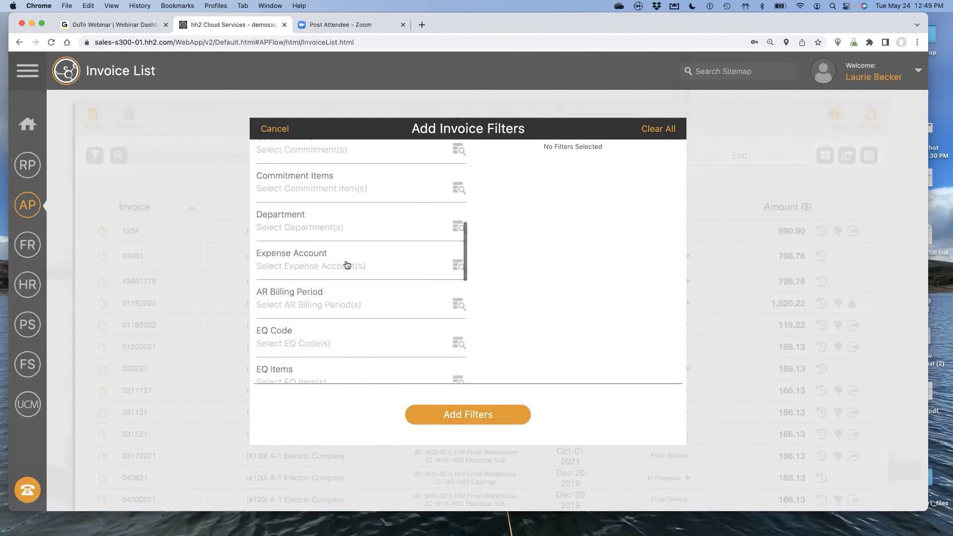
{"action": "scroll", "coordinate": [345, 266], "scroll_direction": "down", "scroll_amount": 4}
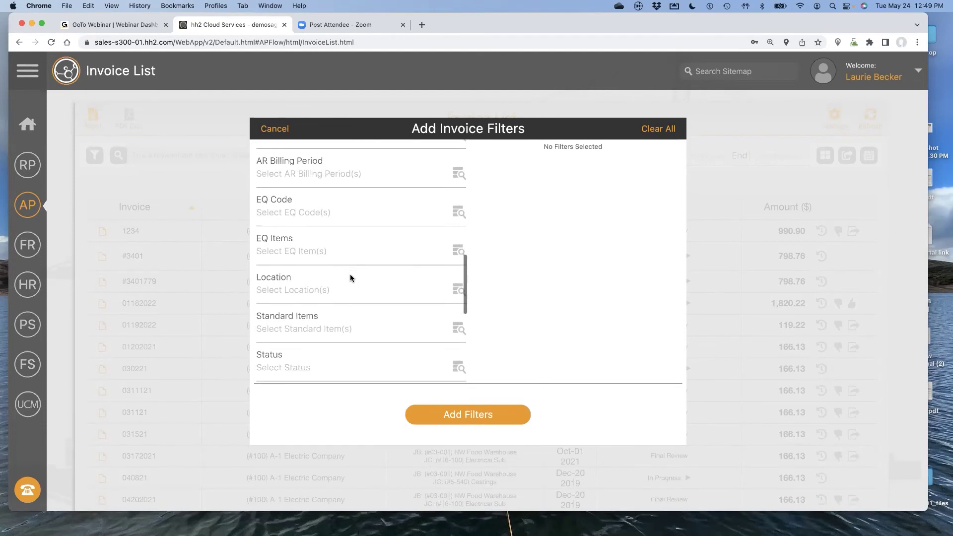
{"action": "left_click", "coordinate": [296, 297]}
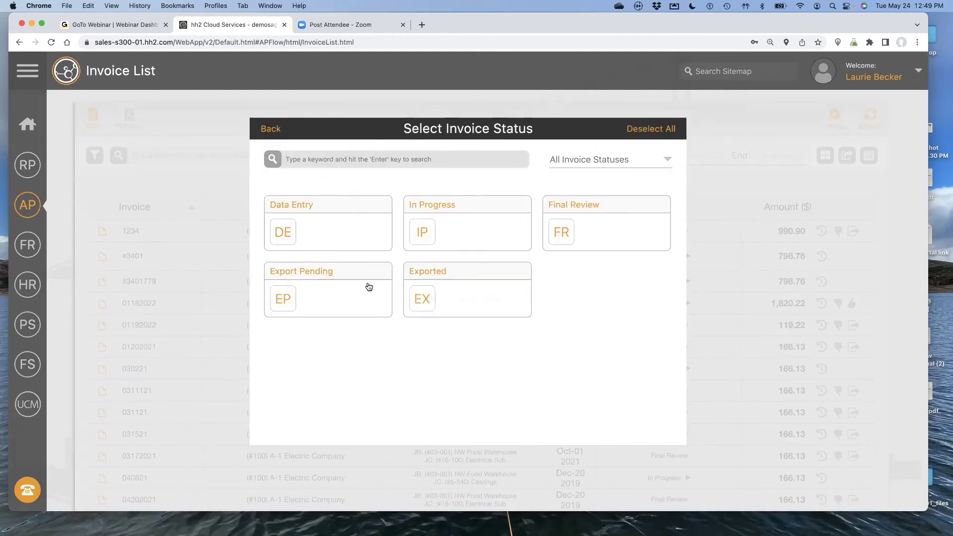
{"action": "left_click", "coordinate": [574, 209]}
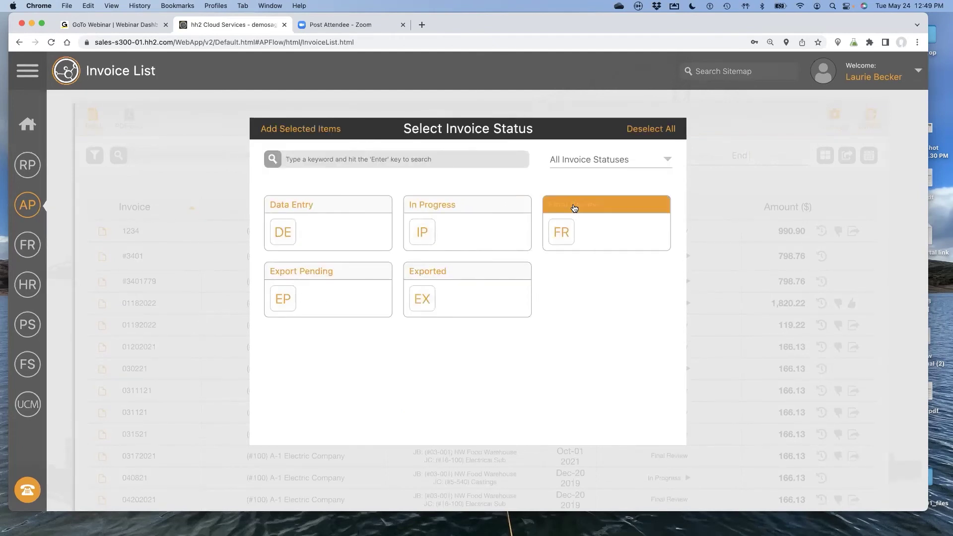
{"action": "left_click", "coordinate": [302, 131]}
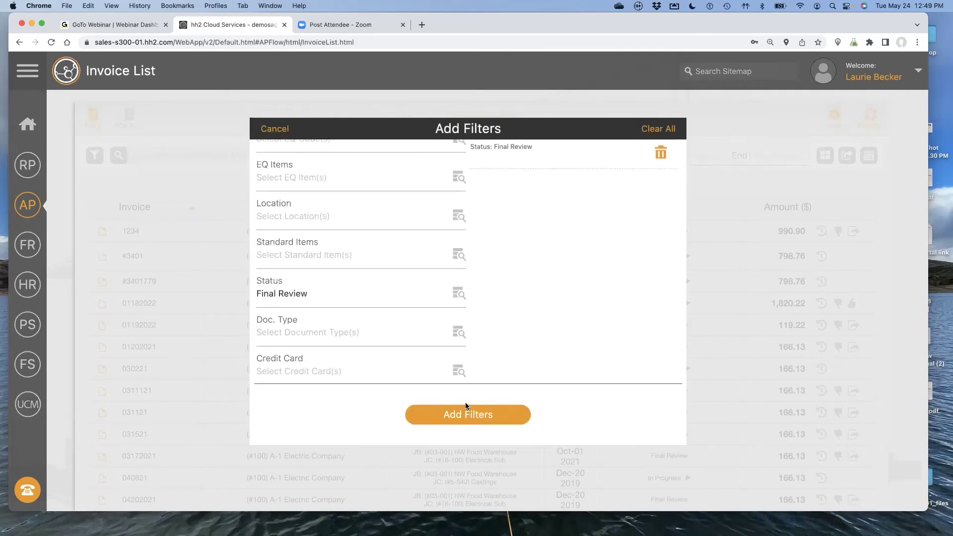
{"action": "left_click", "coordinate": [467, 416]}
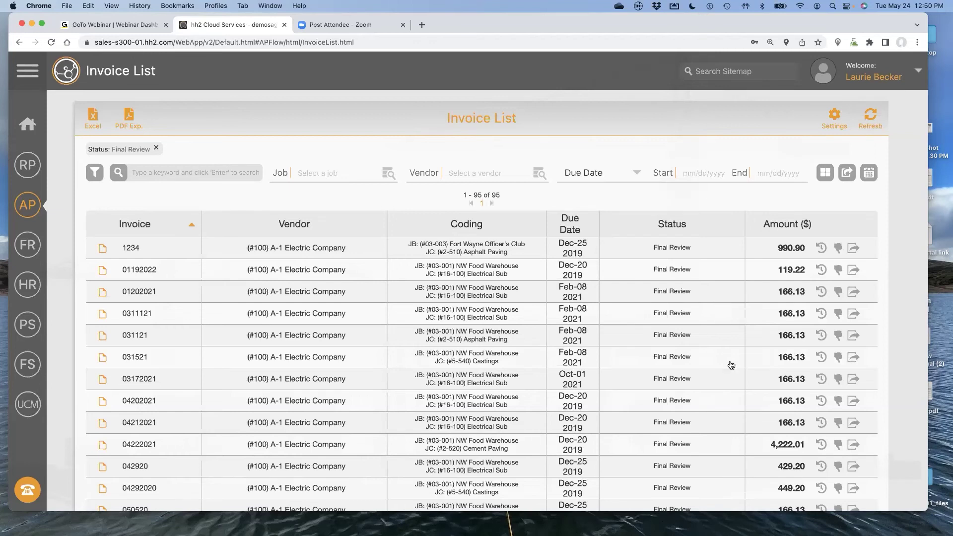
{"action": "scroll", "coordinate": [537, 332], "scroll_direction": "down", "scroll_amount": 5}
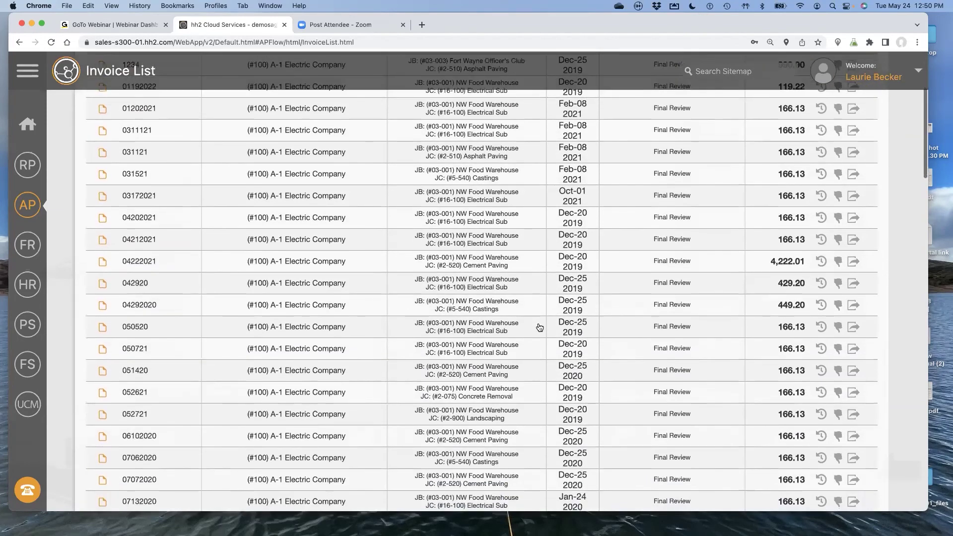
Step: Select all invoices and remove the Status: Final Review filter chip
{"action": "scroll", "coordinate": [542, 326], "scroll_direction": "up", "scroll_amount": 6}
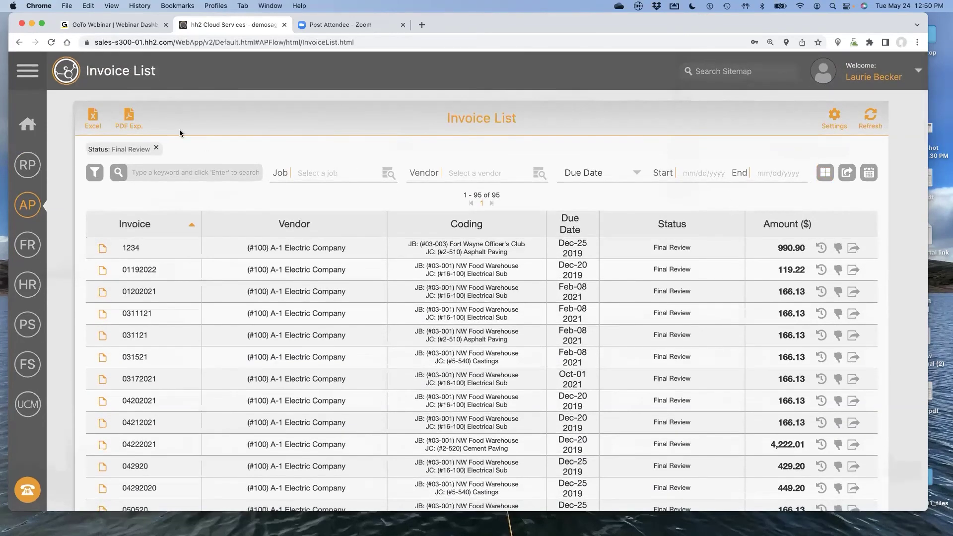
{"action": "left_click", "coordinate": [825, 174]}
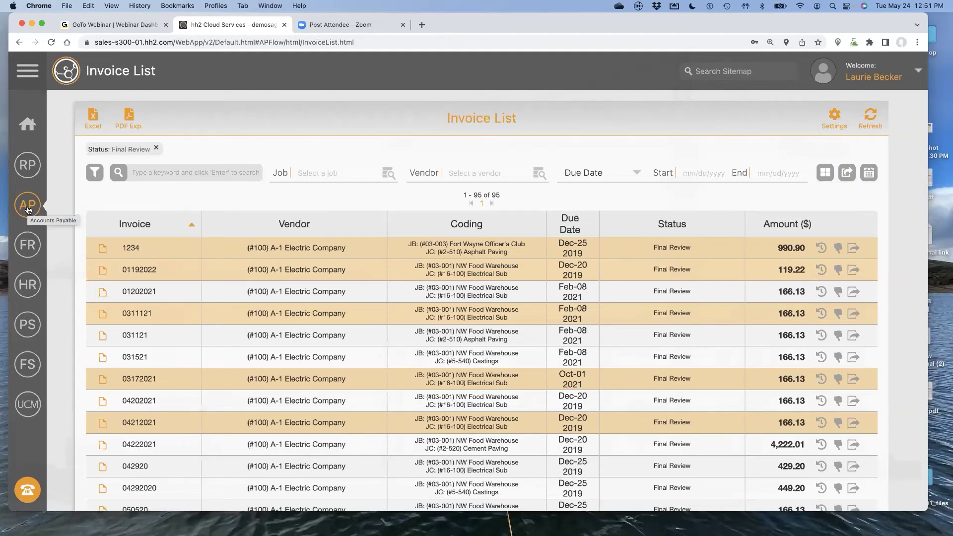
{"action": "left_click", "coordinate": [156, 146]}
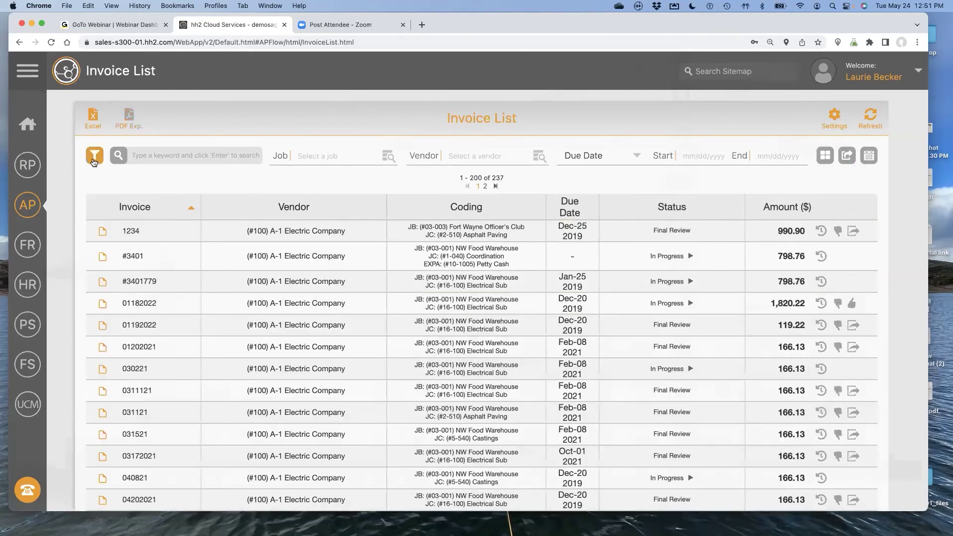
Step: Add and apply a Status filter for Final Review, narrowing the list to 95 invoices
{"action": "left_click", "coordinate": [95, 155]}
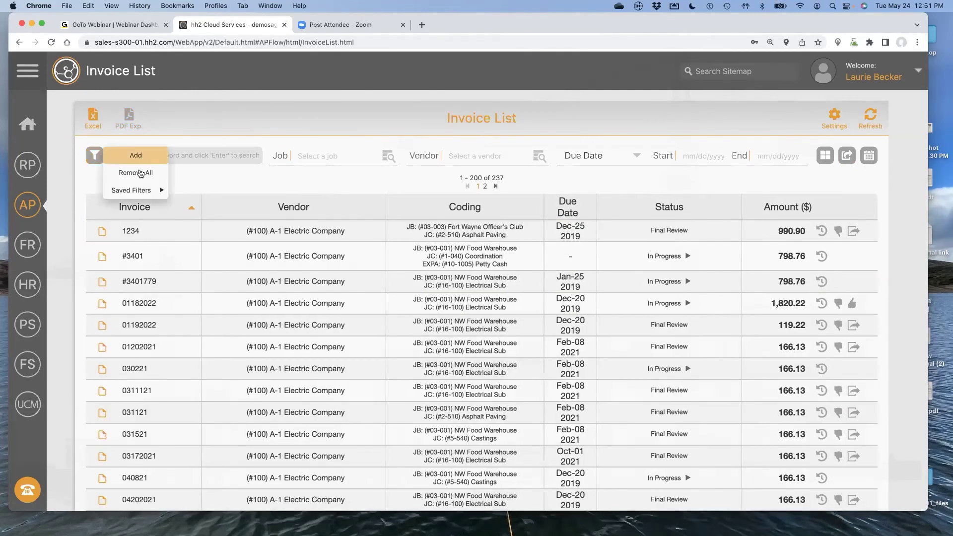
{"action": "left_click", "coordinate": [141, 192]}
{"action": "left_click", "coordinate": [138, 153]}
{"action": "scroll", "coordinate": [349, 256], "scroll_direction": "down", "scroll_amount": 10}
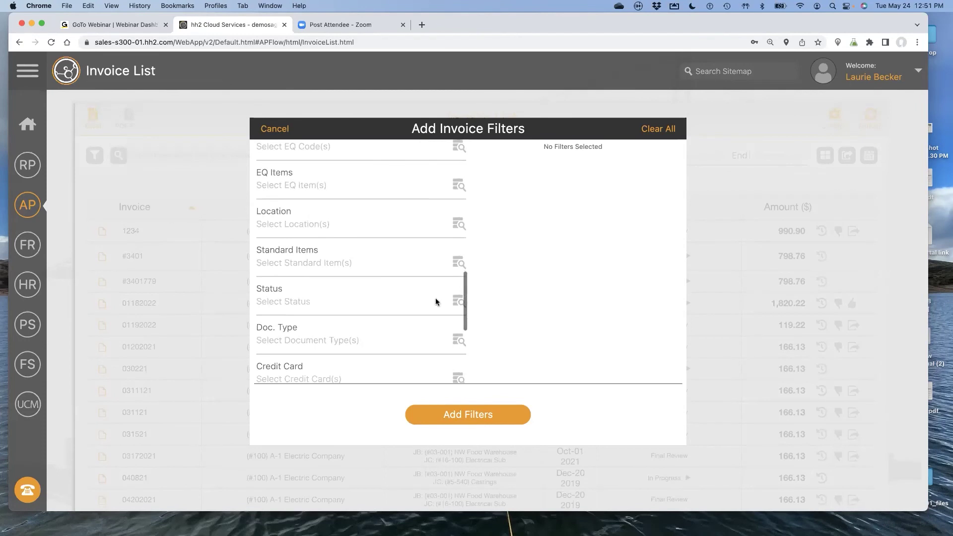
{"action": "left_click", "coordinate": [456, 301]}
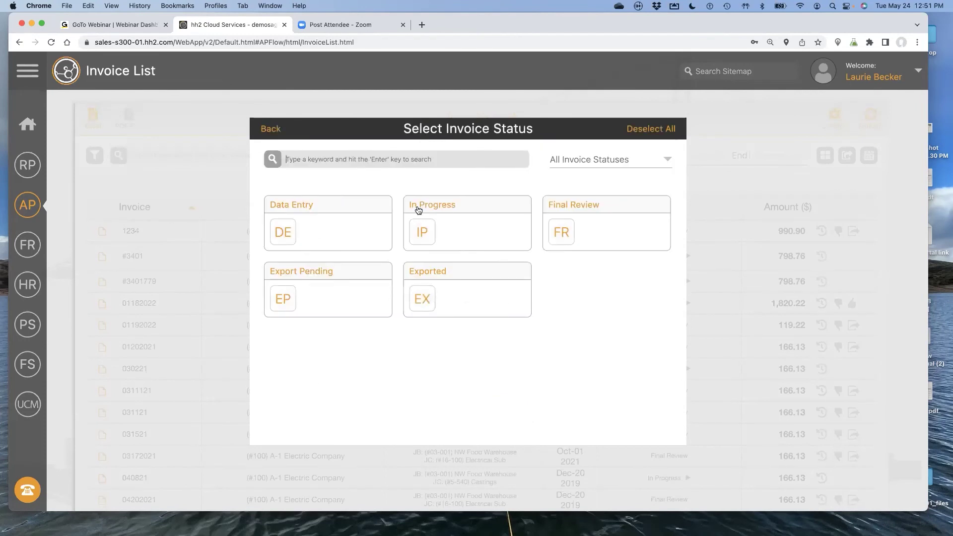
{"action": "left_click", "coordinate": [592, 205]}
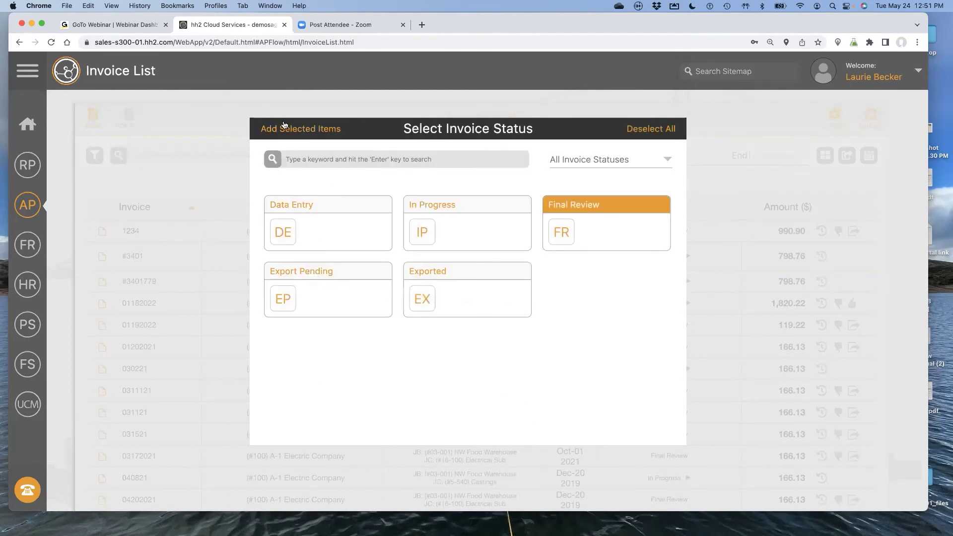
{"action": "left_click", "coordinate": [284, 127]}
{"action": "left_click", "coordinate": [467, 417]}
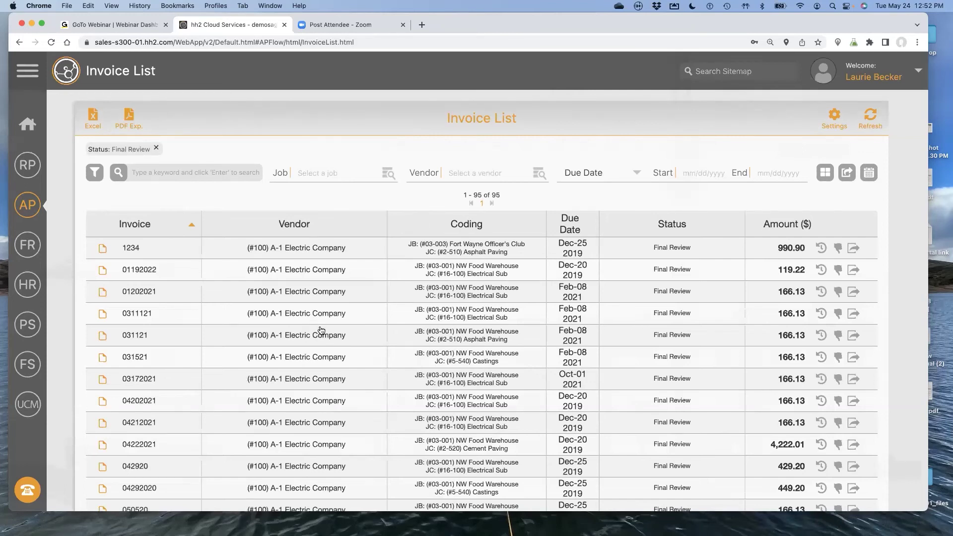
{"action": "scroll", "coordinate": [322, 330], "scroll_direction": "down", "scroll_amount": 2}
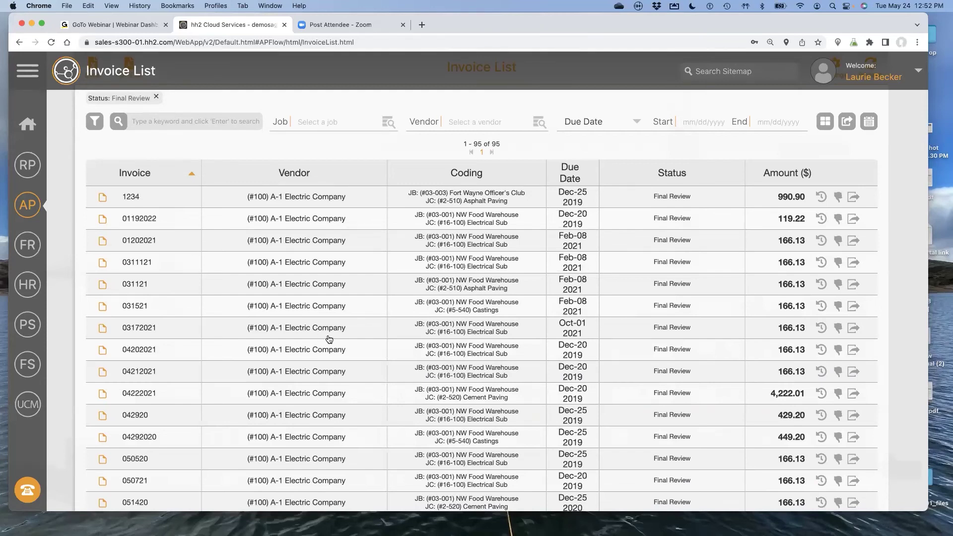
Step: Select invoices 050721, 052721 and 081221 in the invoice list
{"action": "scroll", "coordinate": [329, 339], "scroll_direction": "down", "scroll_amount": 9}
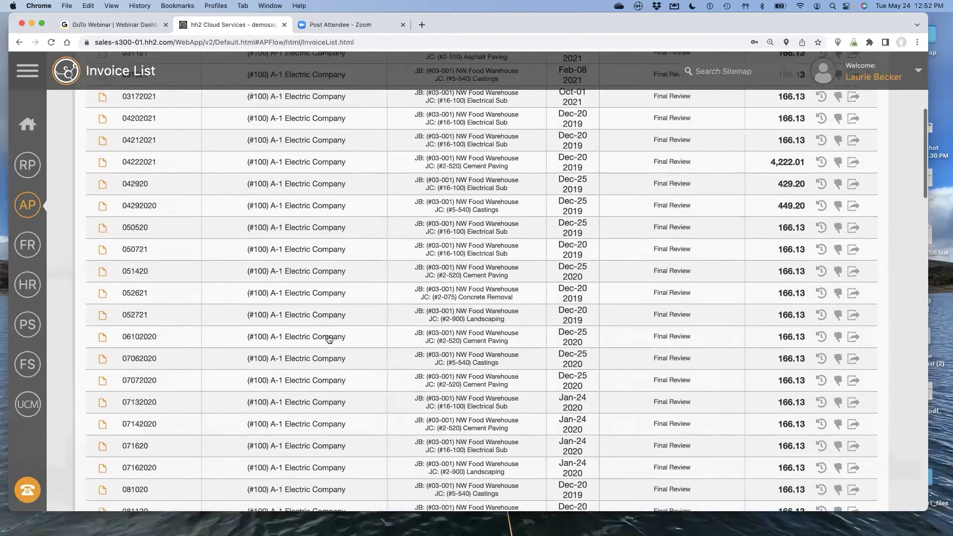
{"action": "left_click", "coordinate": [300, 247]}
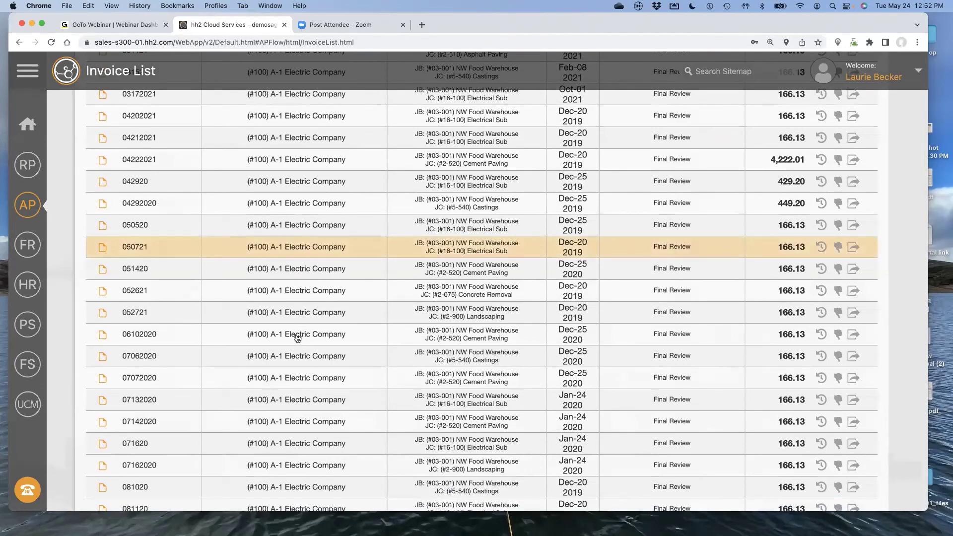
{"action": "left_click", "coordinate": [295, 314], "text": "super"}
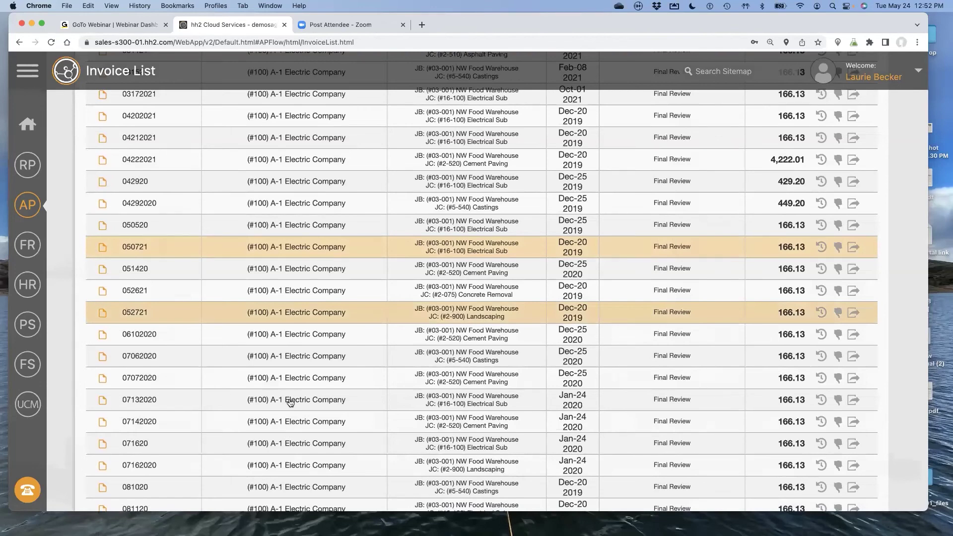
{"action": "scroll", "coordinate": [296, 416], "scroll_direction": "down", "scroll_amount": 3}
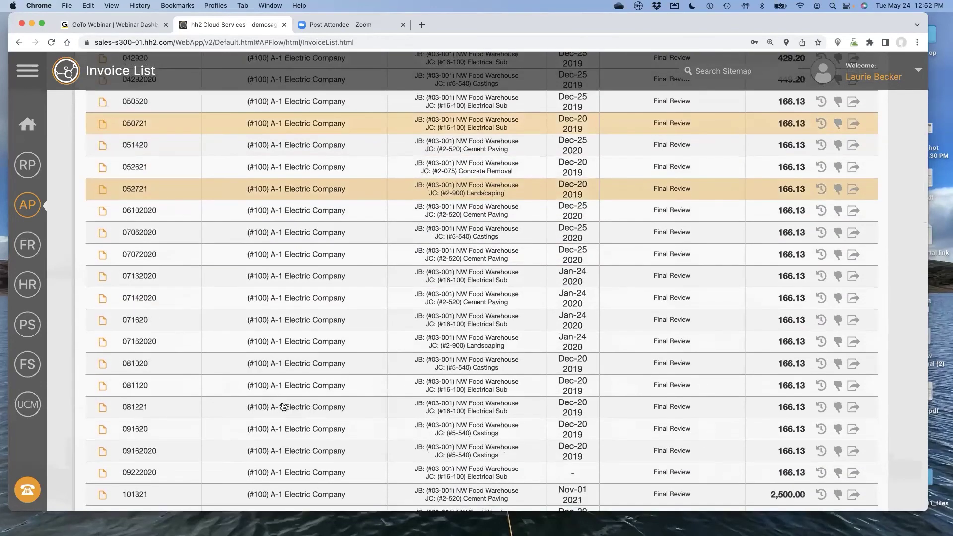
{"action": "left_click", "coordinate": [284, 409], "text": "super"}
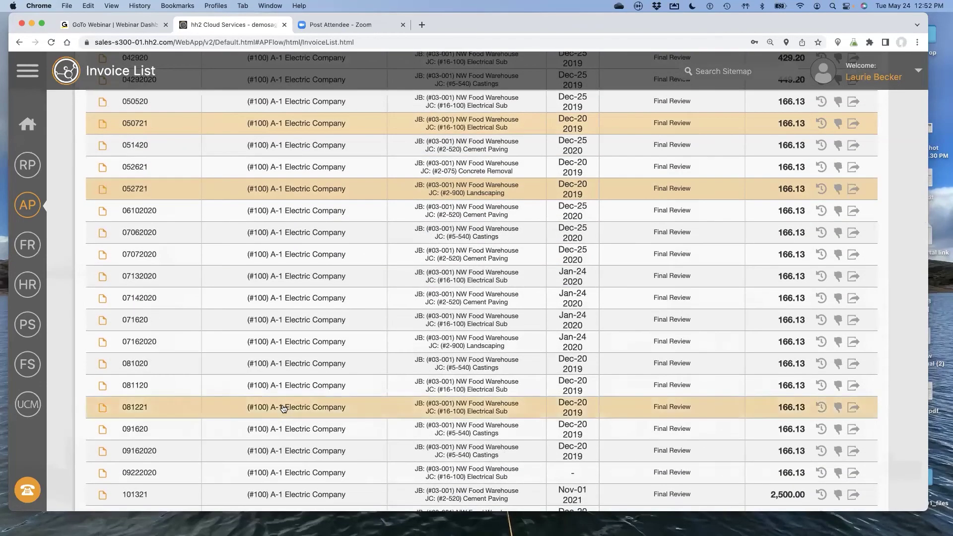
{"action": "scroll", "coordinate": [289, 409], "scroll_direction": "up", "scroll_amount": 10}
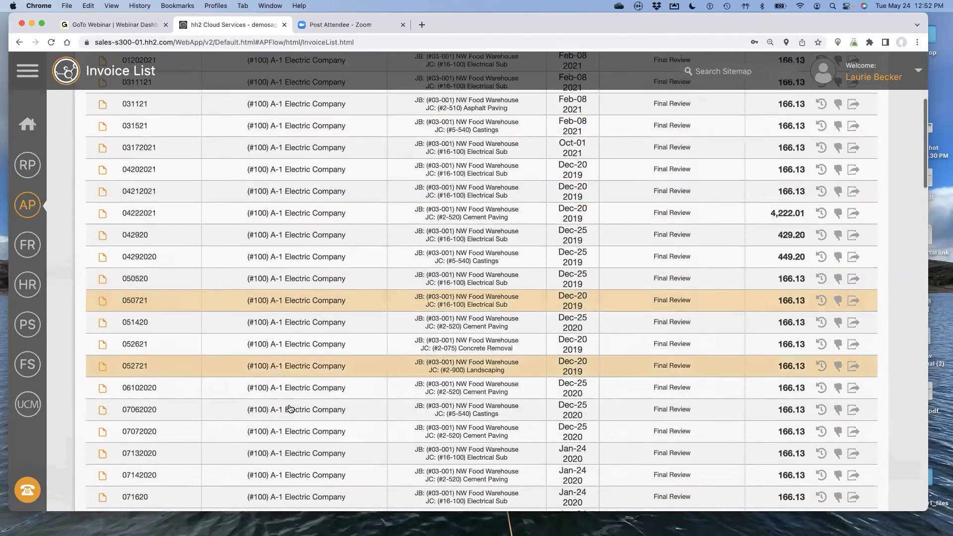
Step: Export them as one Invoice Detail PDF with all sections, then download and open it
{"action": "left_click", "coordinate": [130, 118]}
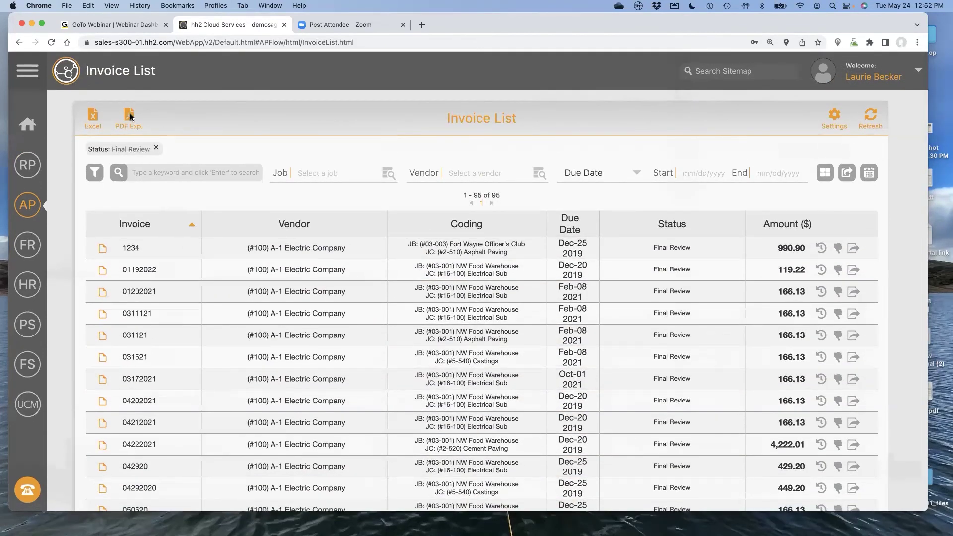
{"action": "left_click", "coordinate": [469, 271]}
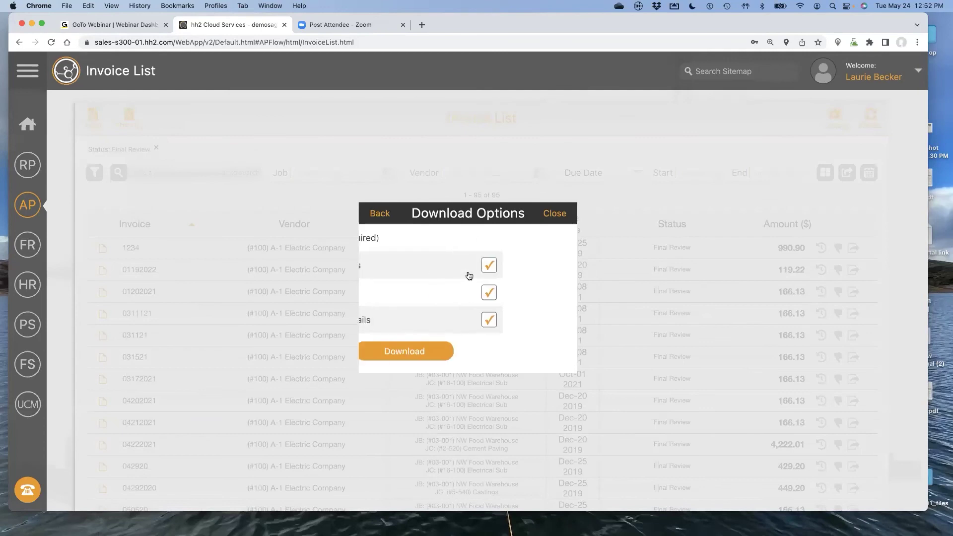
{"action": "left_click", "coordinate": [460, 348]}
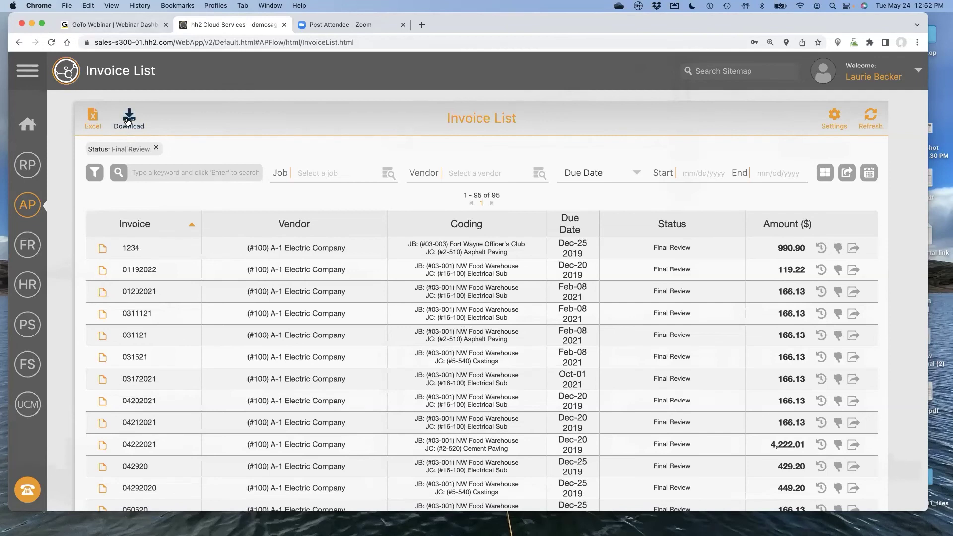
{"action": "left_click", "coordinate": [128, 122]}
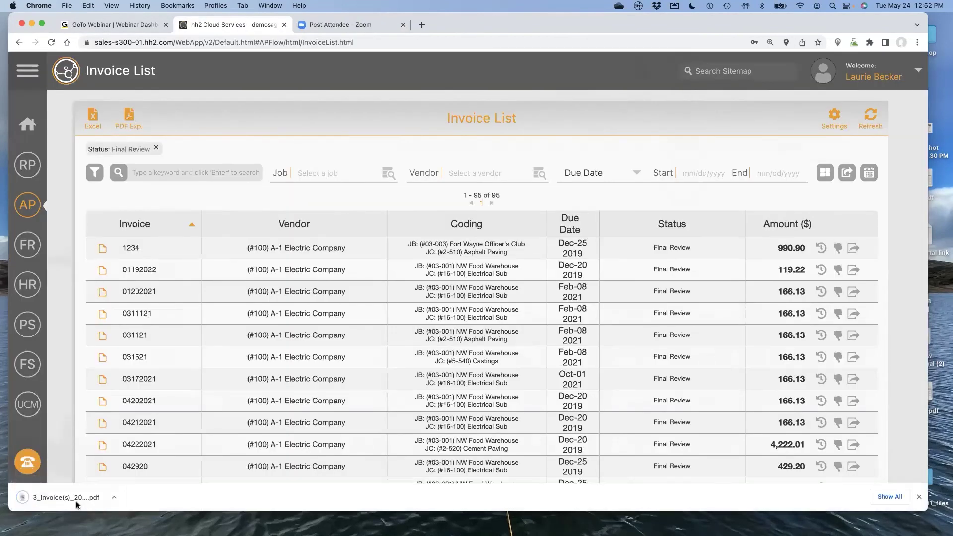
{"action": "left_click", "coordinate": [73, 502]}
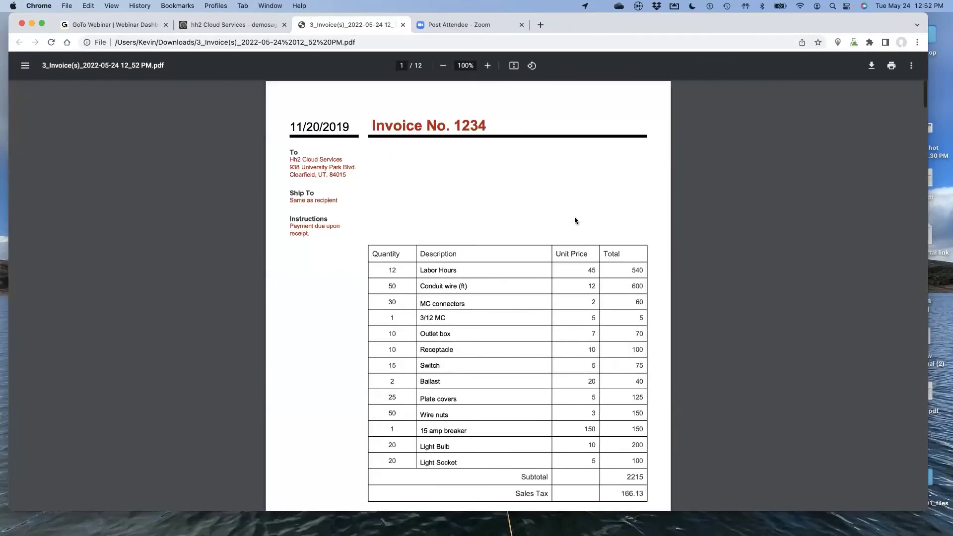
{"action": "scroll", "coordinate": [576, 222], "scroll_direction": "down", "scroll_amount": 10}
{"action": "scroll", "coordinate": [576, 219], "scroll_direction": "down", "scroll_amount": 10}
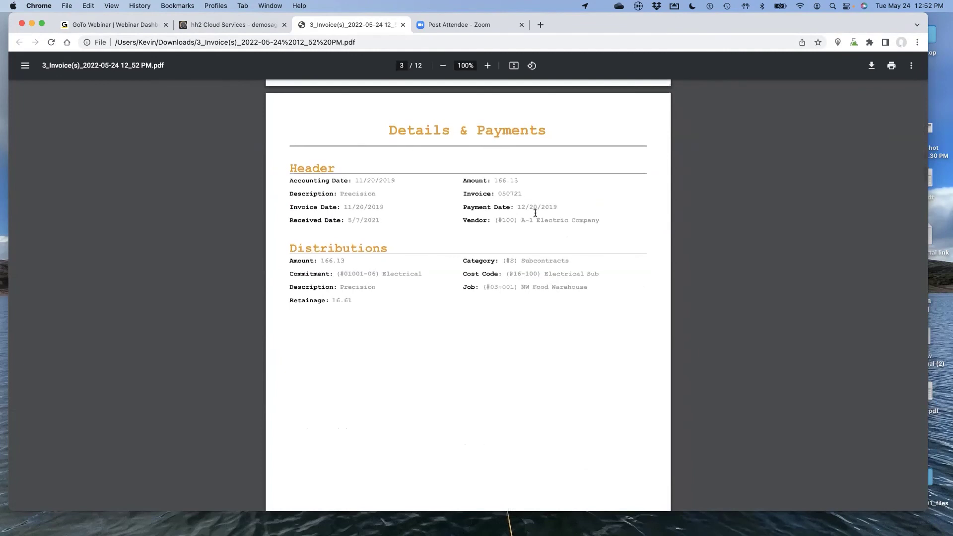
{"action": "scroll", "coordinate": [533, 209], "scroll_direction": "down", "scroll_amount": 11}
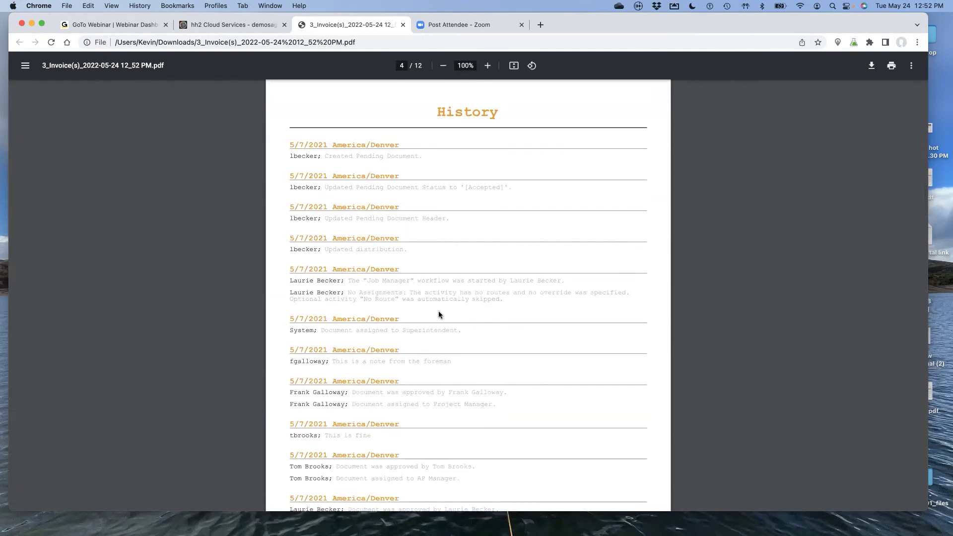
{"action": "scroll", "coordinate": [439, 314], "scroll_direction": "down", "scroll_amount": 5}
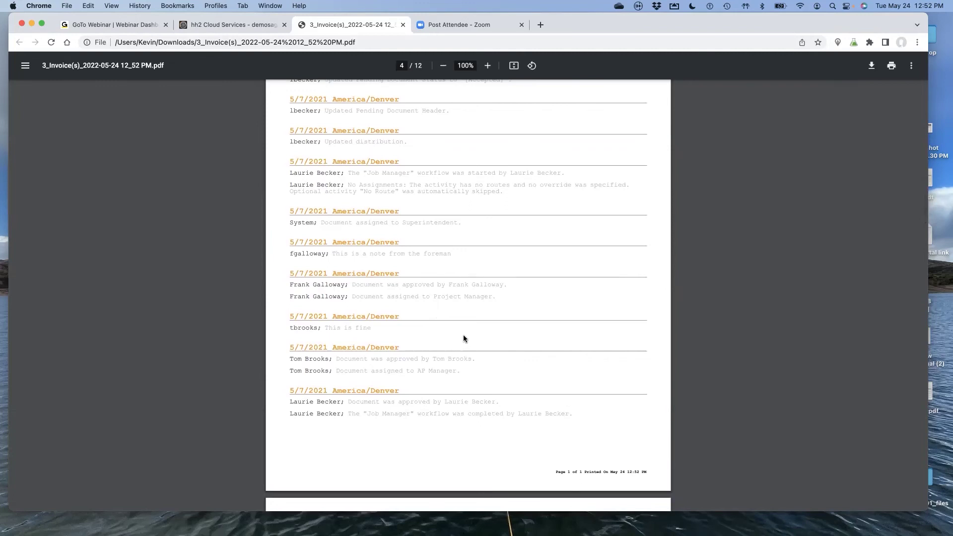
{"action": "scroll", "coordinate": [421, 384], "scroll_direction": "down", "scroll_amount": 15}
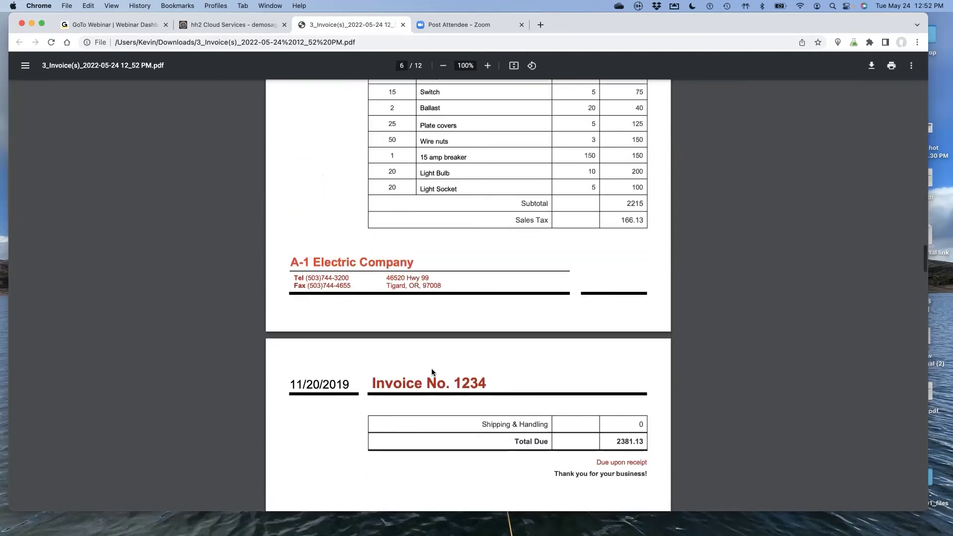
{"action": "scroll", "coordinate": [431, 372], "scroll_direction": "down", "scroll_amount": 15}
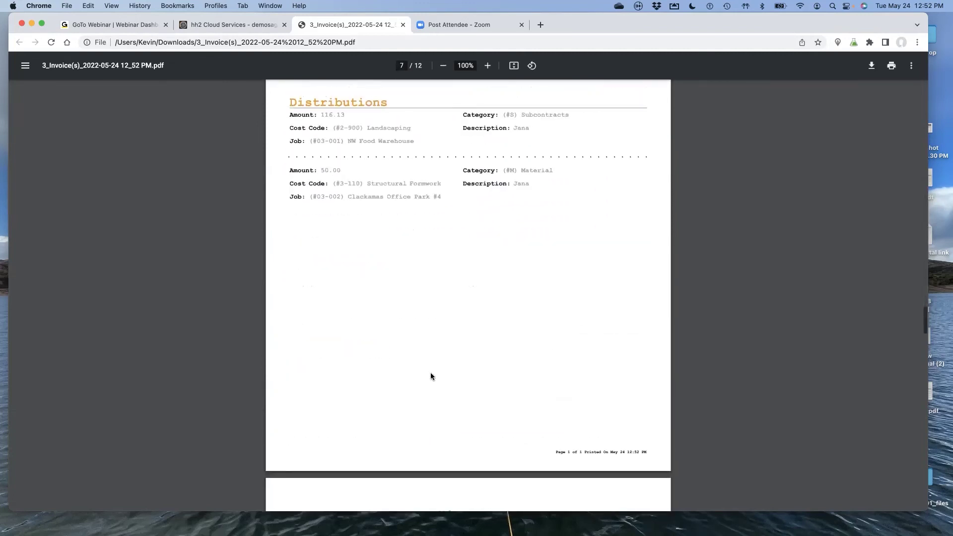
{"action": "scroll", "coordinate": [431, 373], "scroll_direction": "down", "scroll_amount": 5}
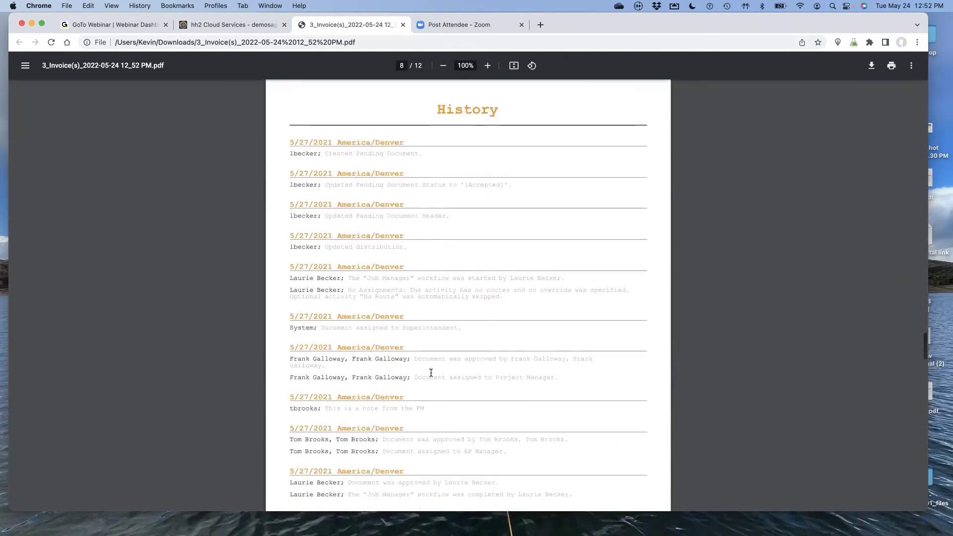
{"action": "scroll", "coordinate": [431, 373], "scroll_direction": "up", "scroll_amount": 20}
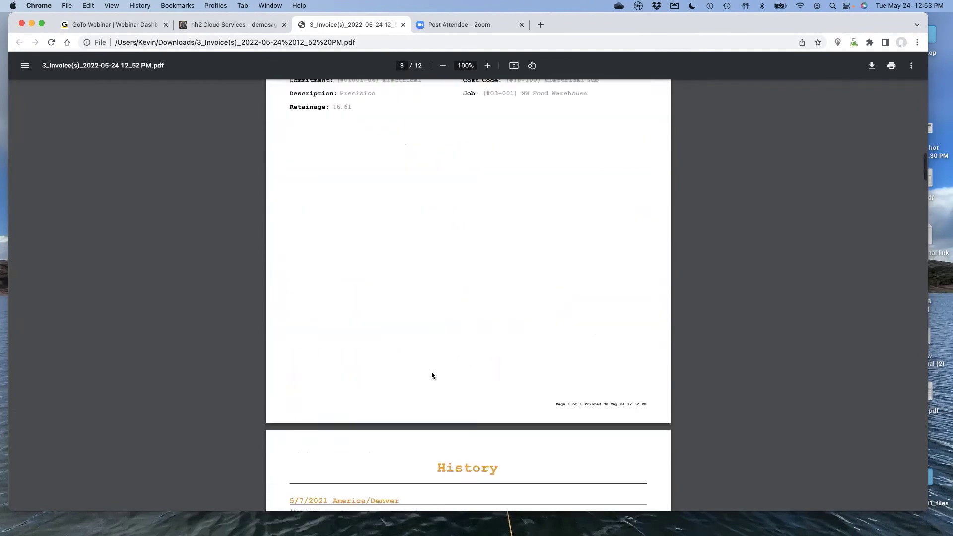
{"action": "scroll", "coordinate": [431, 375], "scroll_direction": "up", "scroll_amount": 10}
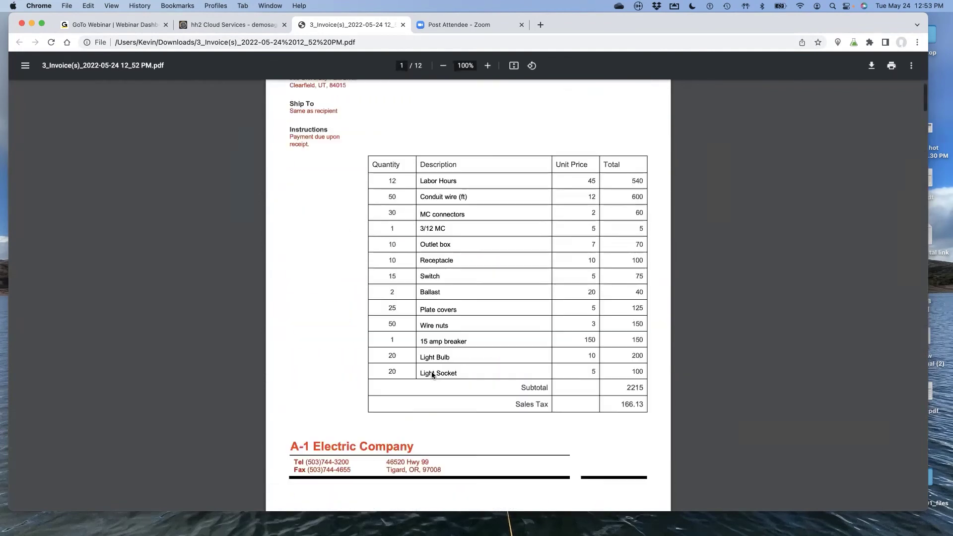
{"action": "left_click", "coordinate": [402, 26]}
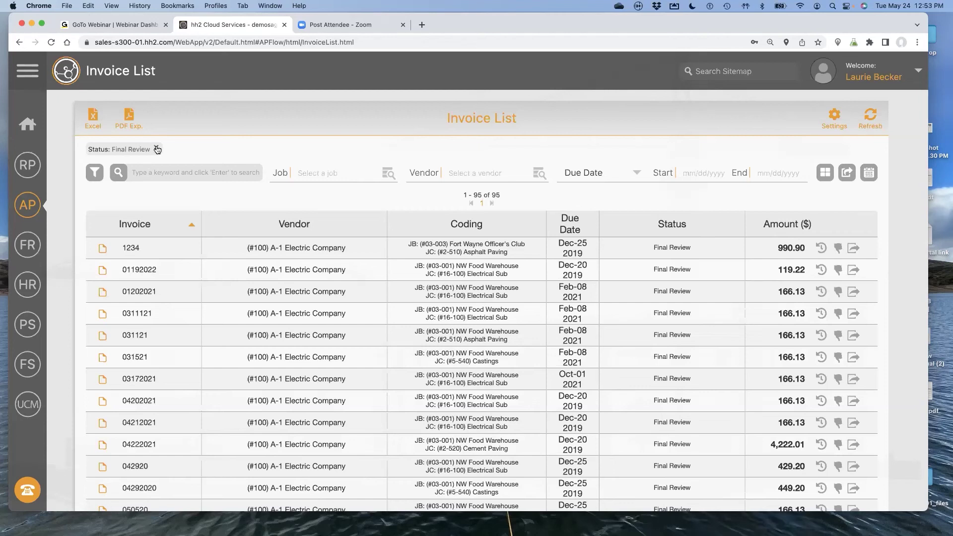
Step: Remove the Final Review filter and bring up the Document Flow page directory
{"action": "left_click", "coordinate": [156, 149]}
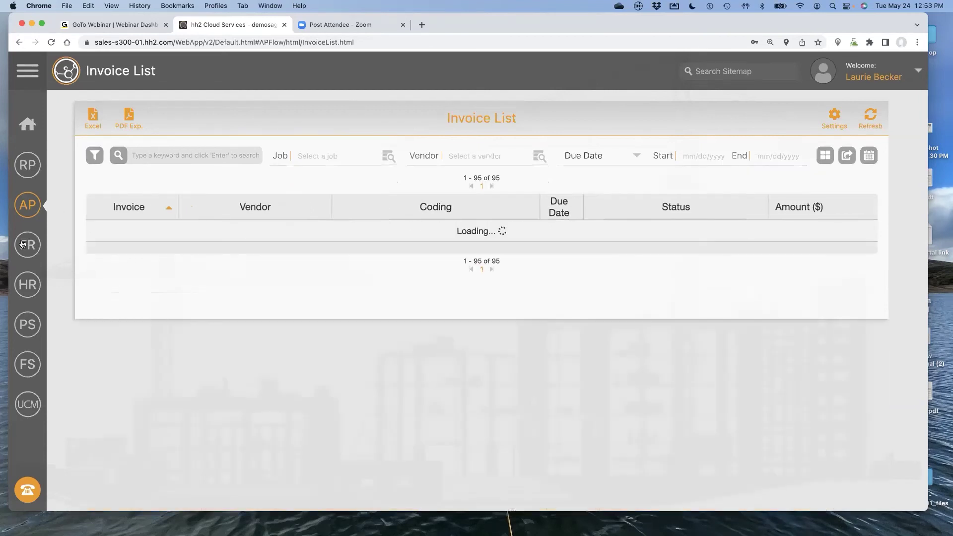
{"action": "left_click", "coordinate": [33, 208]}
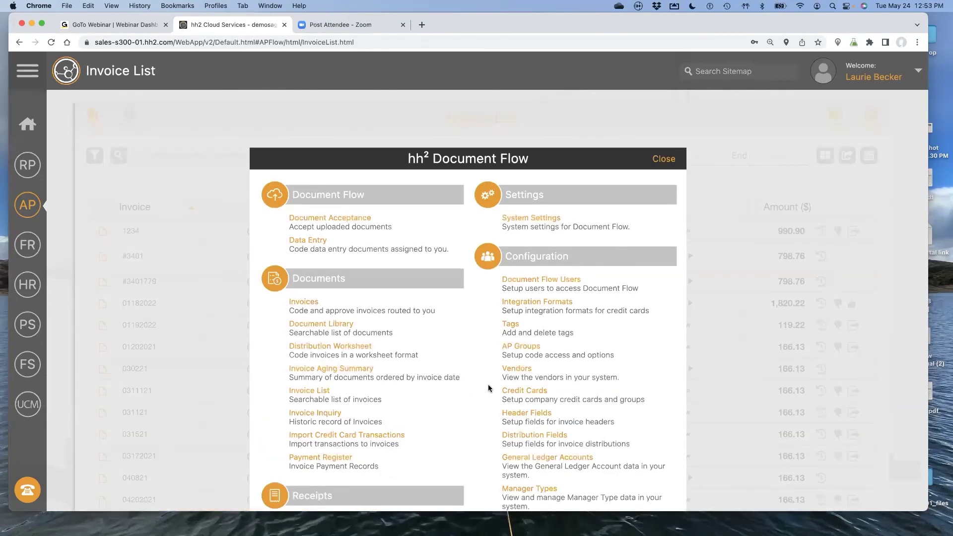
{"action": "scroll", "coordinate": [321, 273], "scroll_direction": "down", "scroll_amount": 5}
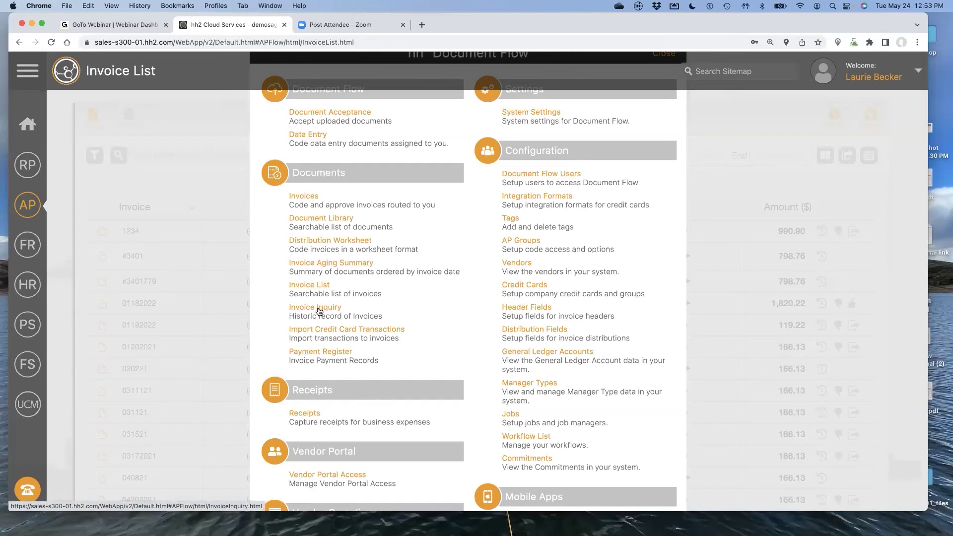
Step: Go to the Import Credit Card Transactions page showing CHEVRON FUEL CARD sample data
{"action": "left_click", "coordinate": [337, 330]}
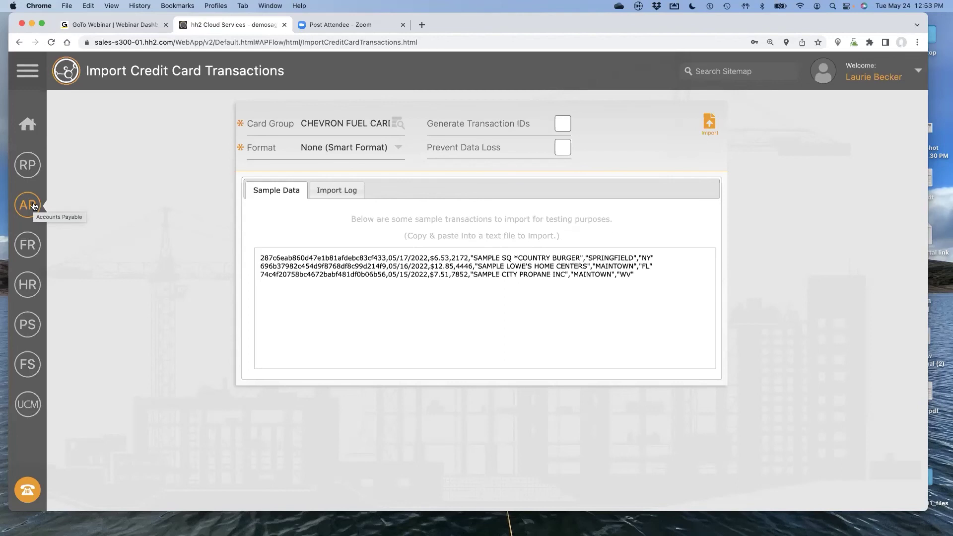
{"action": "left_click", "coordinate": [33, 207]}
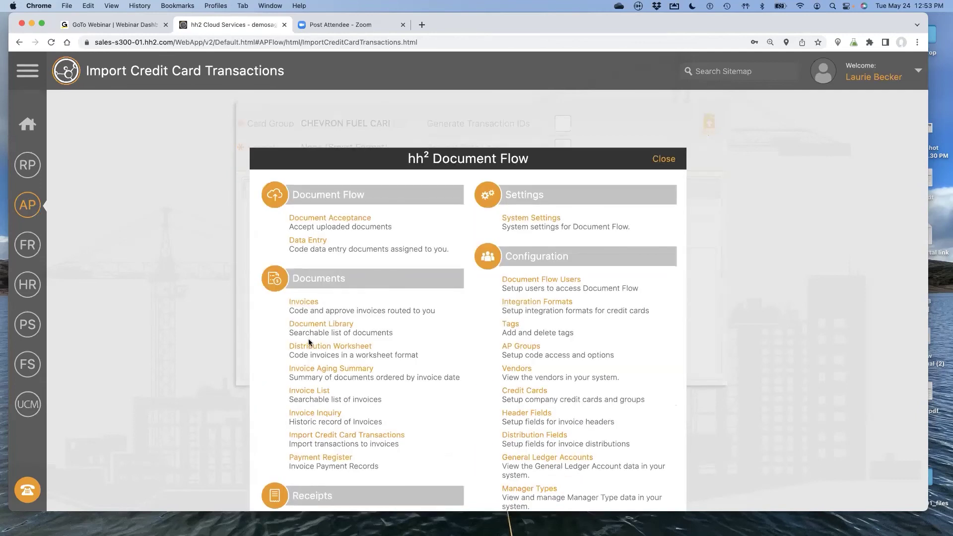
Step: Scroll through the Document Flow directory, from Document Acceptance down to Mobile Apps
{"action": "scroll", "coordinate": [472, 369], "scroll_direction": "down", "scroll_amount": 3}
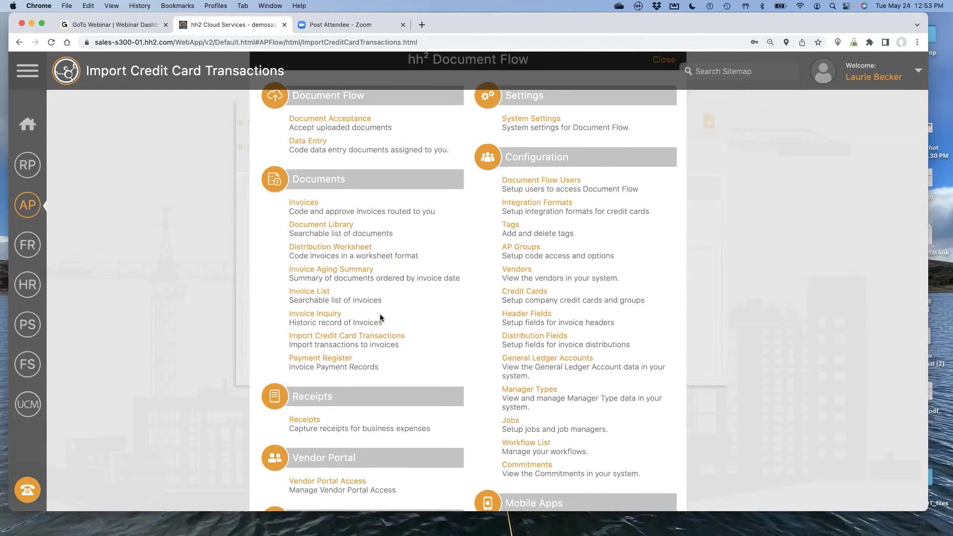
{"action": "scroll", "coordinate": [380, 314], "scroll_direction": "down", "scroll_amount": 5}
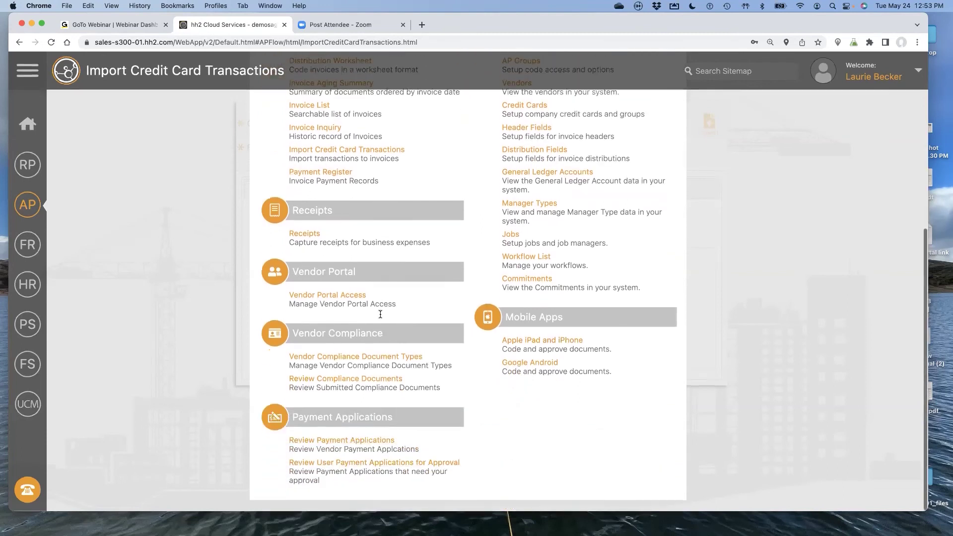
{"action": "scroll", "coordinate": [371, 300], "scroll_direction": "down", "scroll_amount": 1}
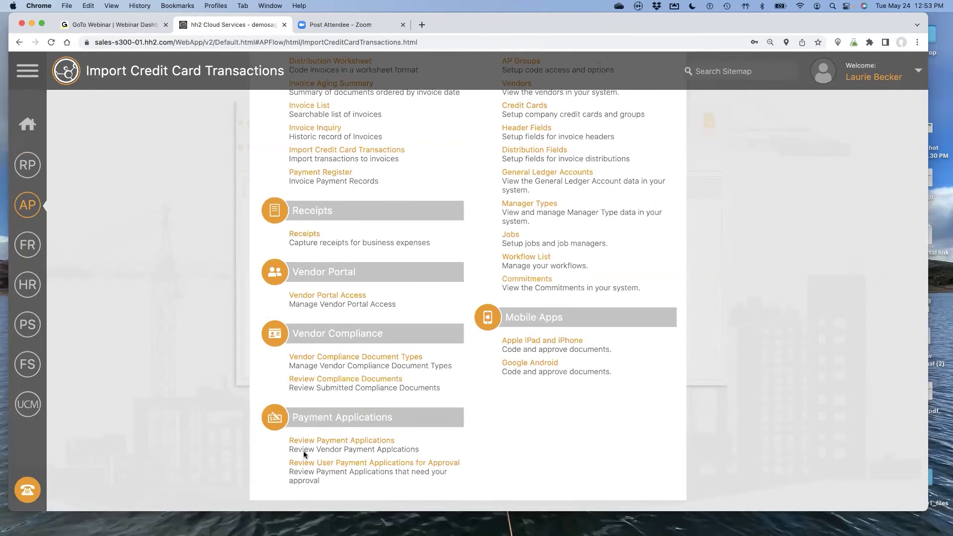
{"action": "scroll", "coordinate": [376, 426], "scroll_direction": "up", "scroll_amount": 2}
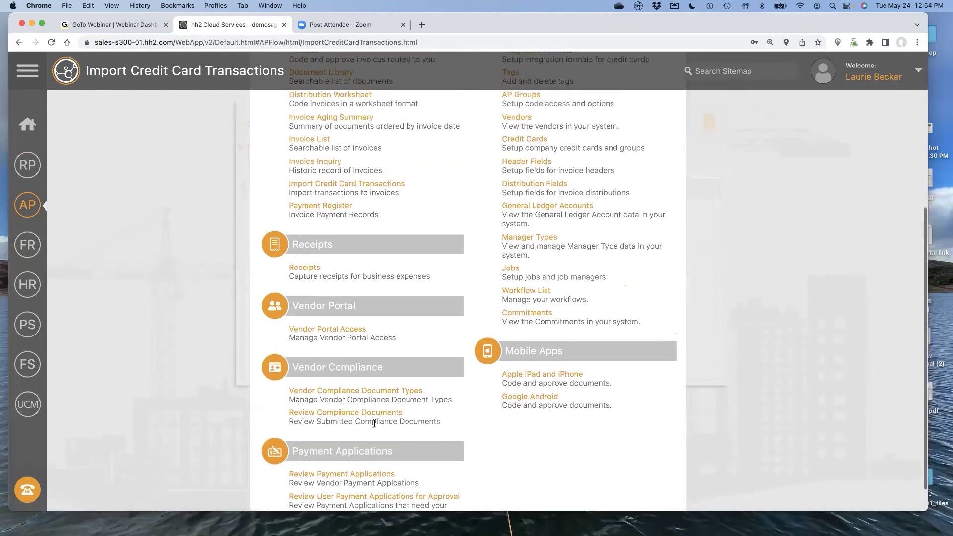
{"action": "scroll", "coordinate": [375, 423], "scroll_direction": "up", "scroll_amount": 8}
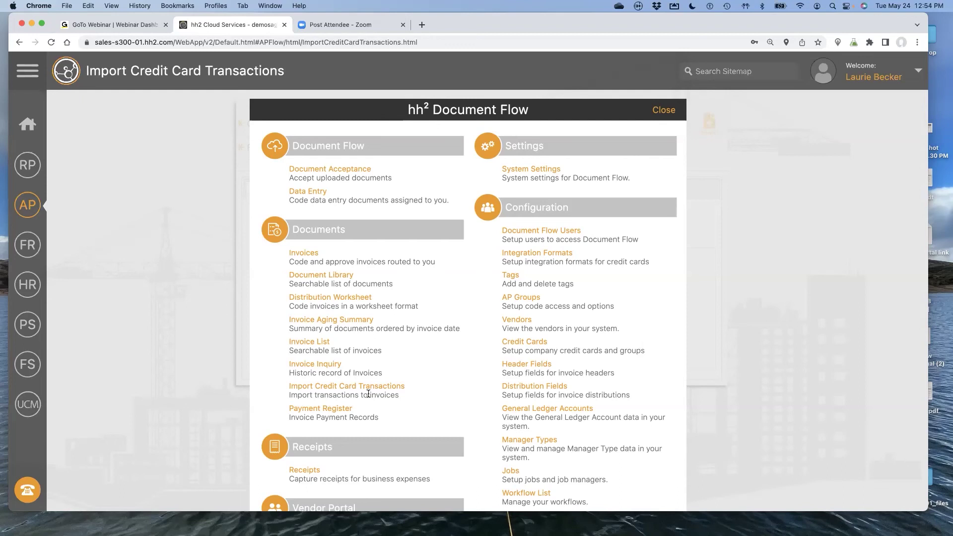
{"action": "scroll", "coordinate": [445, 390], "scroll_direction": "down", "scroll_amount": 5}
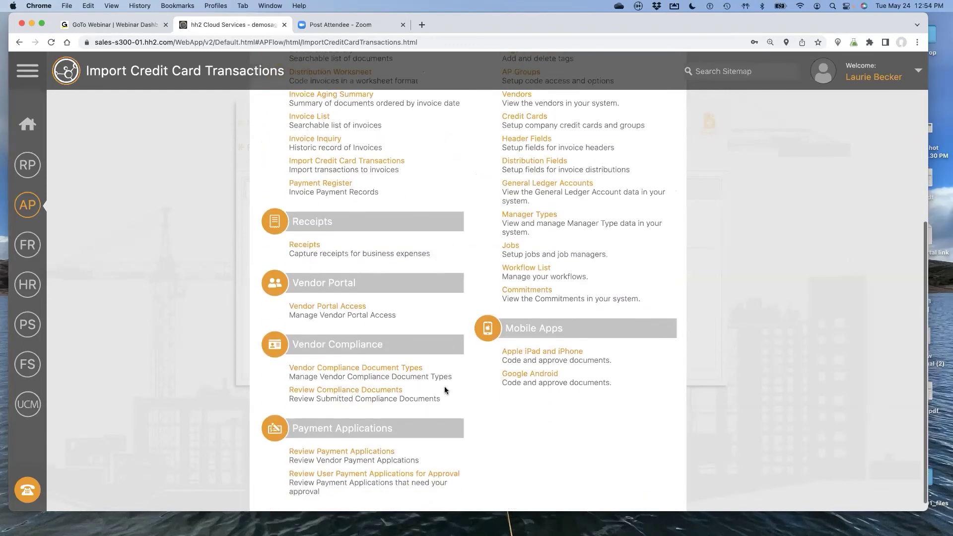
{"action": "scroll", "coordinate": [445, 388], "scroll_direction": "up", "scroll_amount": 3}
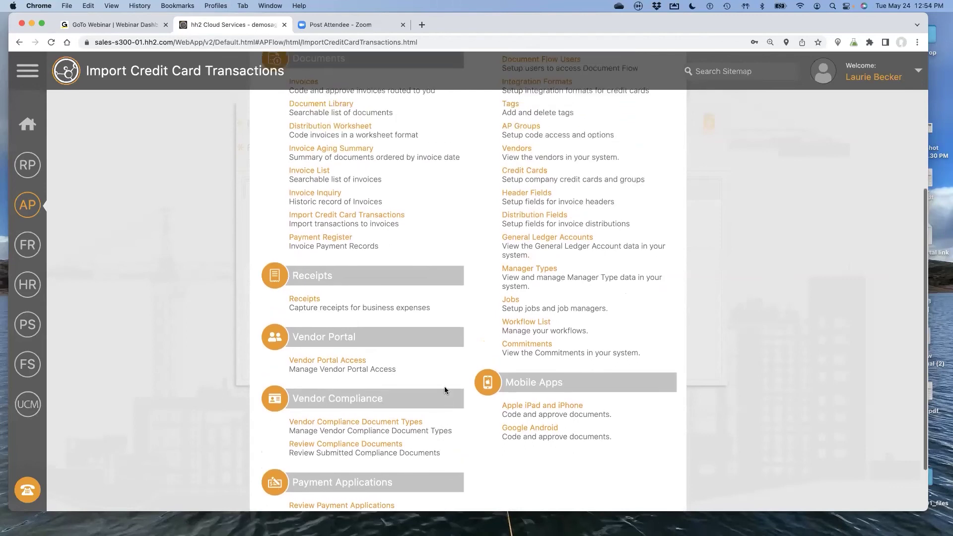
{"action": "scroll", "coordinate": [445, 391], "scroll_direction": "up", "scroll_amount": 2}
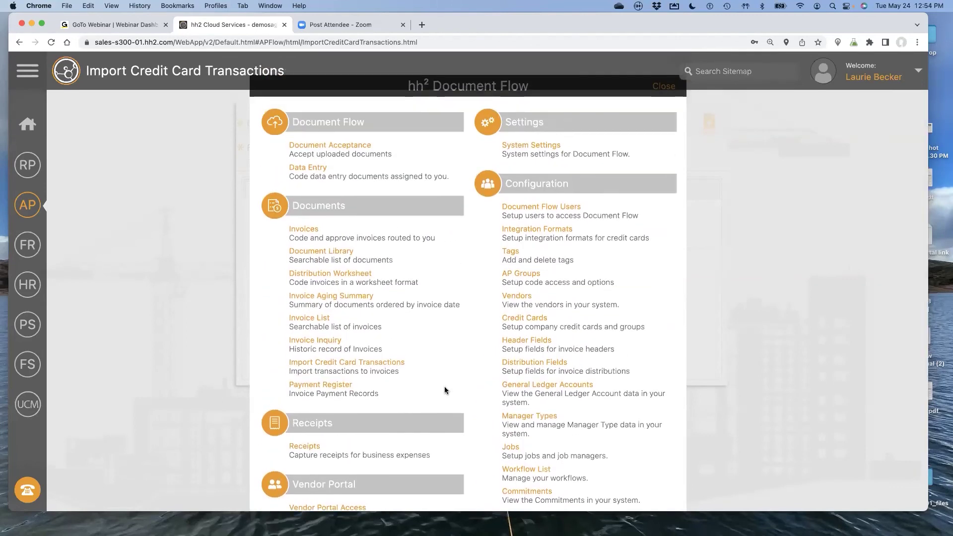
{"action": "scroll", "coordinate": [445, 391], "scroll_direction": "down", "scroll_amount": 3}
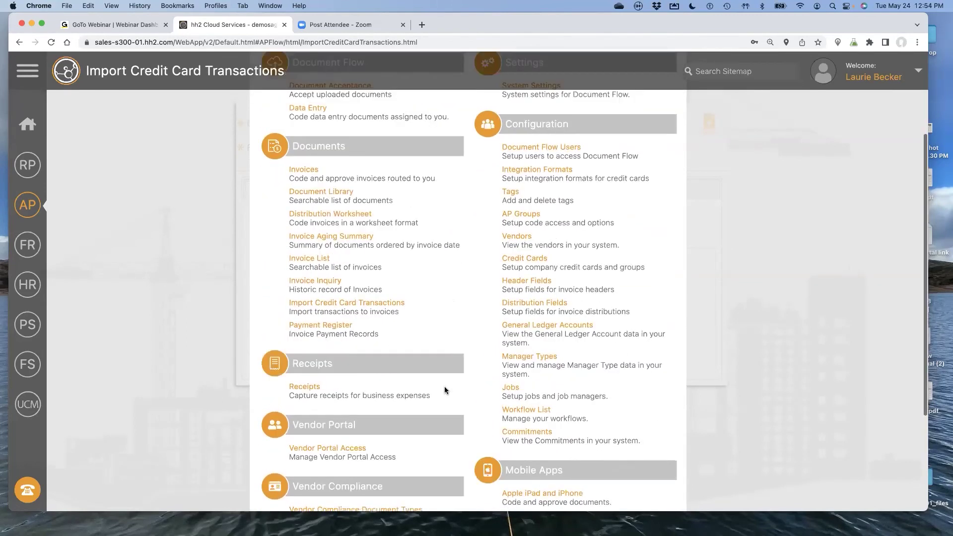
{"action": "scroll", "coordinate": [444, 387], "scroll_direction": "up", "scroll_amount": 3}
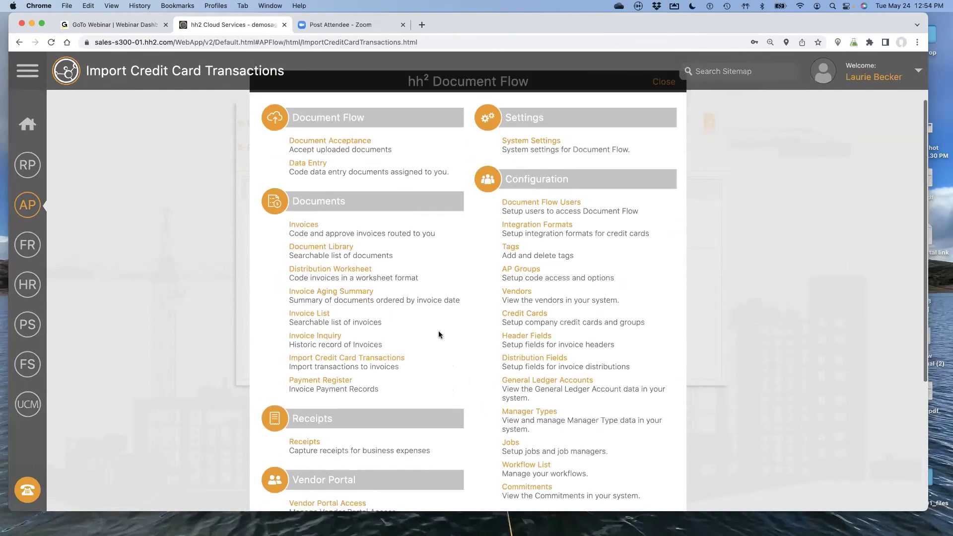
Step: Open the Invoice Aging Summary filtered to one user, totalling 58,131.53 across five vendors
{"action": "left_click", "coordinate": [318, 293]}
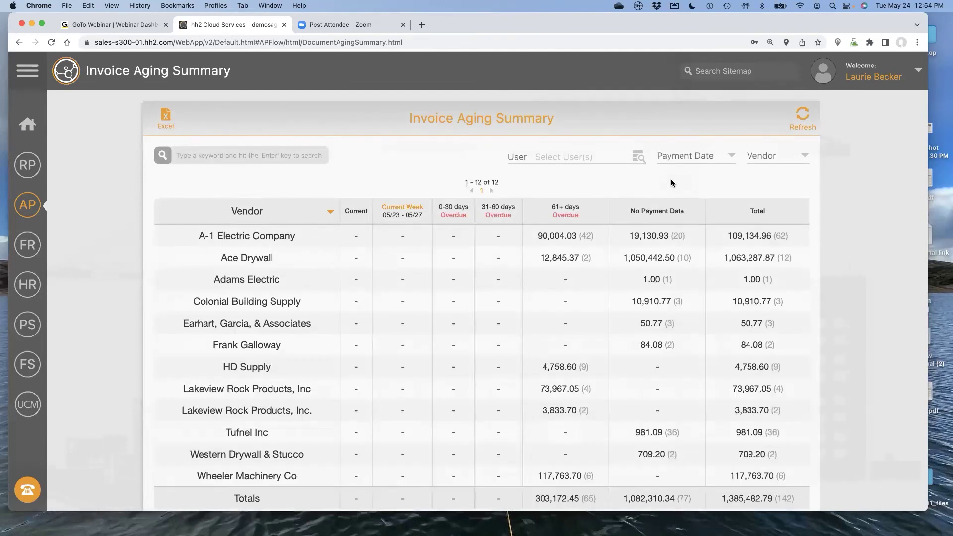
{"action": "left_click", "coordinate": [638, 158]}
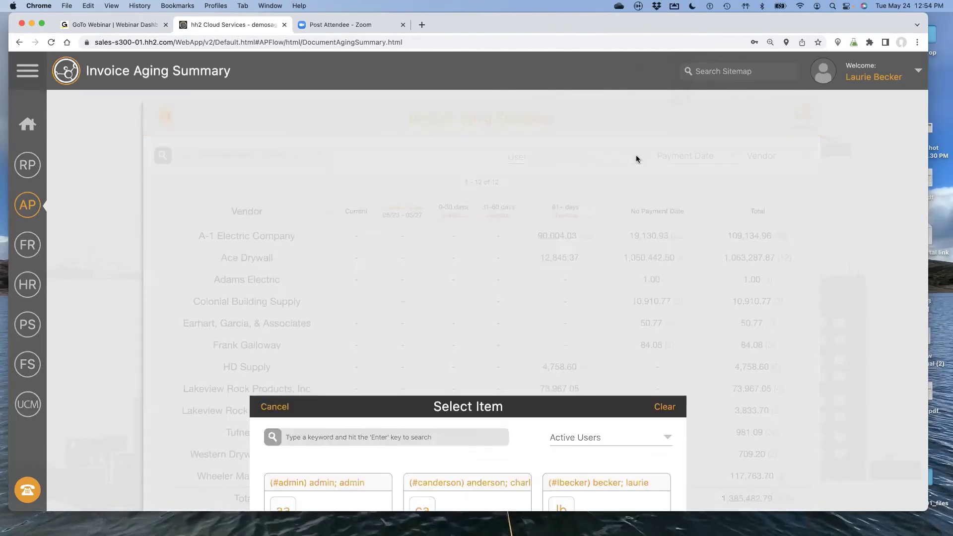
{"action": "scroll", "coordinate": [497, 318], "scroll_direction": "down", "scroll_amount": 2}
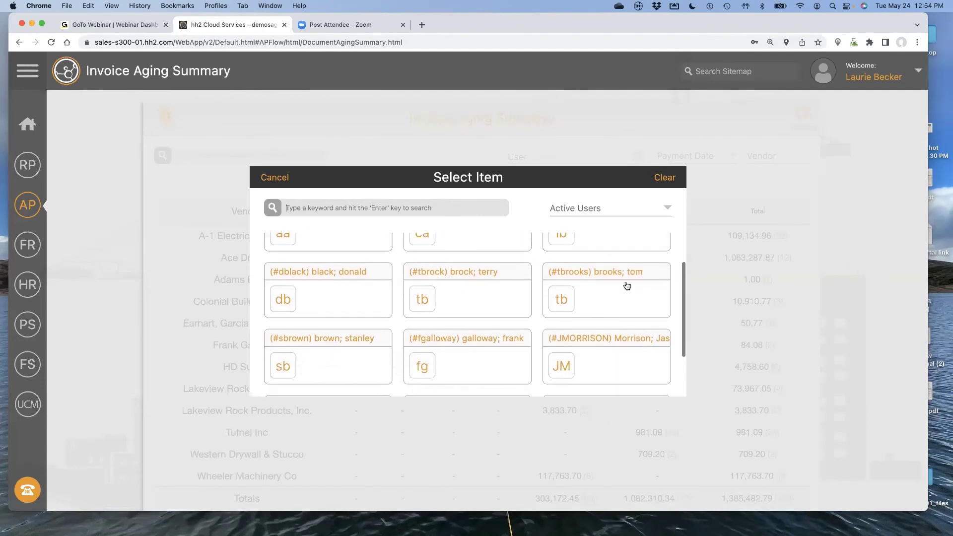
{"action": "left_click", "coordinate": [614, 273]}
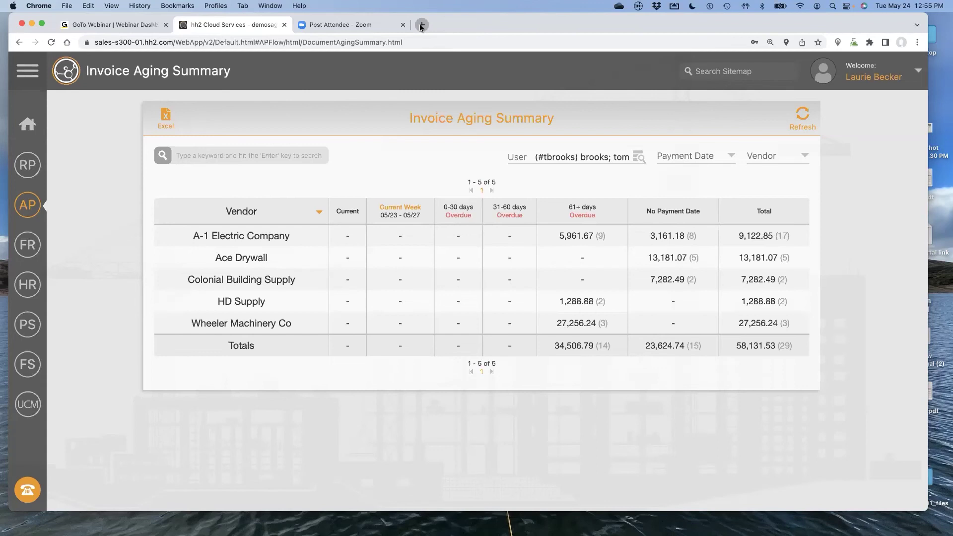
{"action": "left_click", "coordinate": [421, 24]}
Step: Load hh2.com and open the Document Flow (AP Routing & Approval) product page from Products
{"action": "type", "text": "hh2.com"}
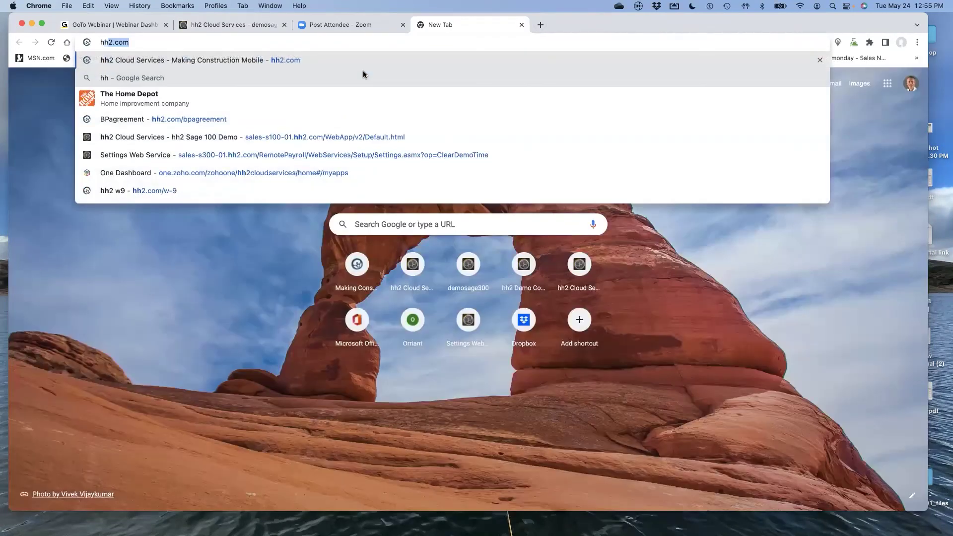
{"action": "key", "text": "Return"}
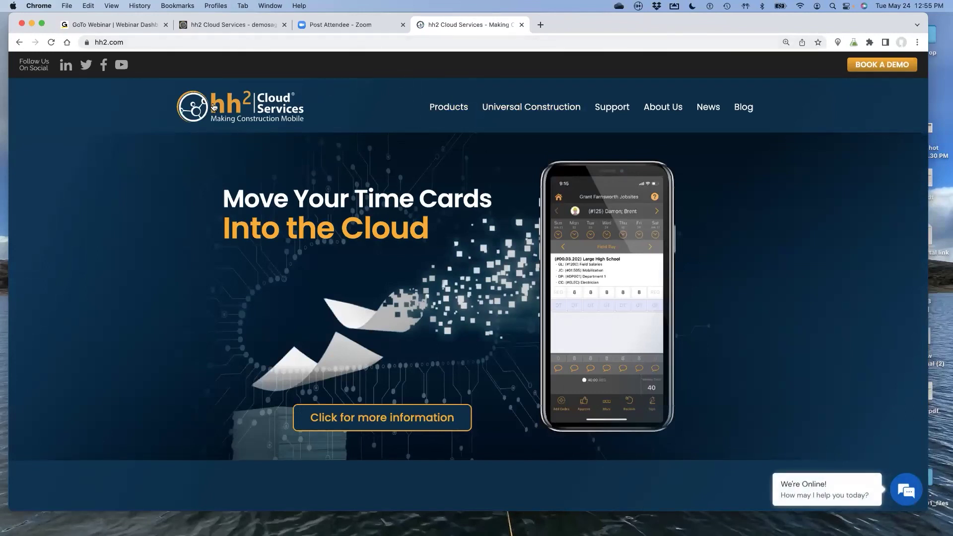
{"action": "left_click", "coordinate": [449, 107]}
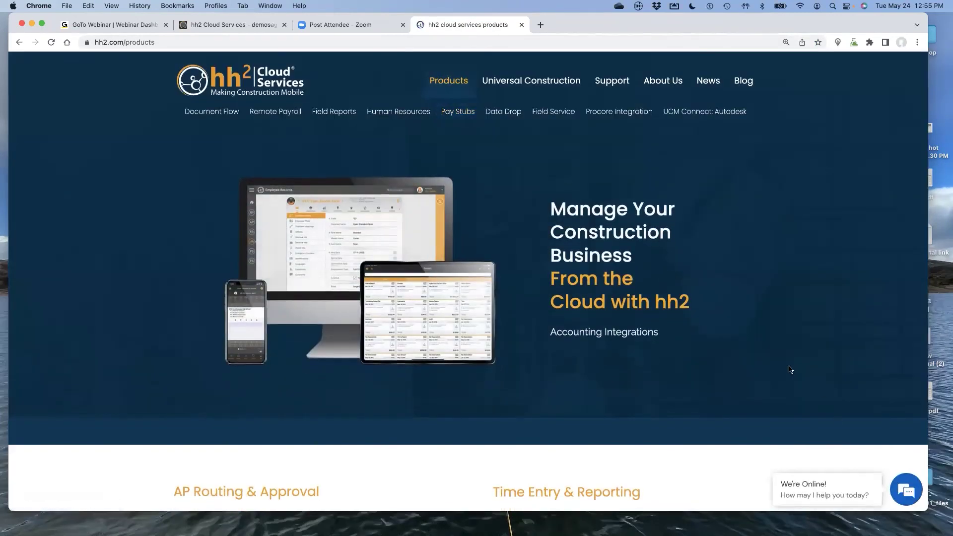
{"action": "scroll", "coordinate": [789, 368], "scroll_direction": "down", "scroll_amount": 5}
{"action": "scroll", "coordinate": [789, 368], "scroll_direction": "down", "scroll_amount": 3}
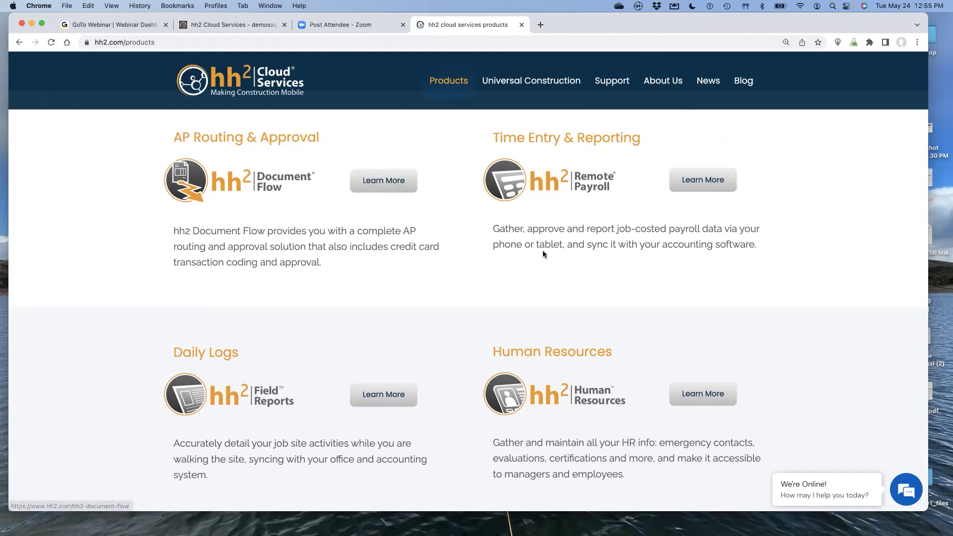
{"action": "scroll", "coordinate": [655, 216], "scroll_direction": "down", "scroll_amount": 5}
{"action": "scroll", "coordinate": [680, 246], "scroll_direction": "up", "scroll_amount": 5}
{"action": "scroll", "coordinate": [679, 245], "scroll_direction": "up", "scroll_amount": 2}
{"action": "left_click", "coordinate": [382, 334]}
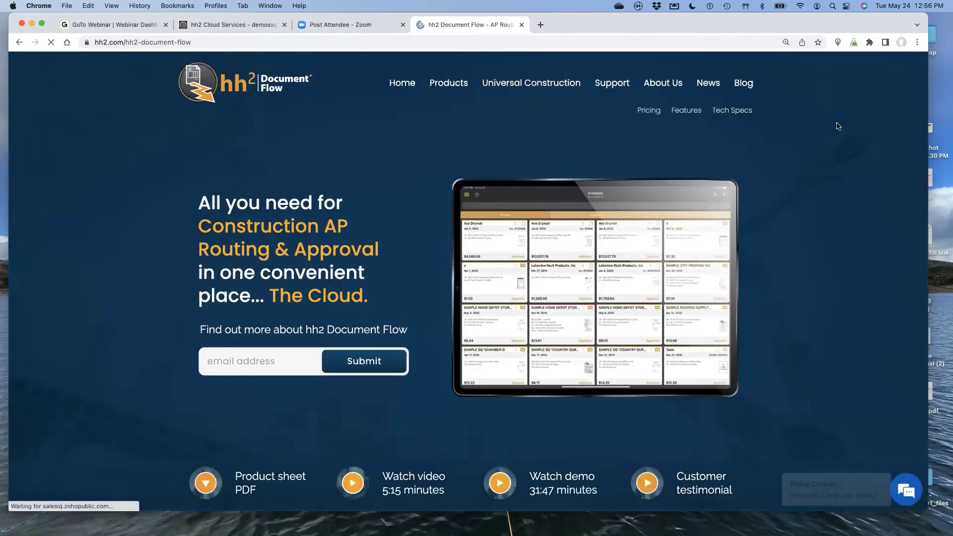
Step: Scroll through the Document Flow pricing tiers, 0–100 at $199.00/$279.00 up to 701–800, and close the sales chat
{"action": "left_click", "coordinate": [648, 111]}
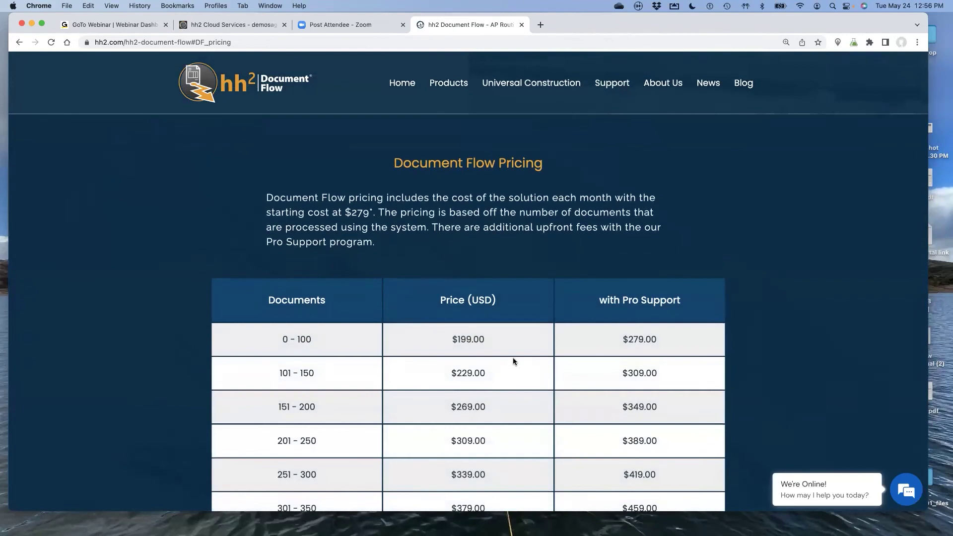
{"action": "scroll", "coordinate": [513, 357], "scroll_direction": "down", "scroll_amount": 3}
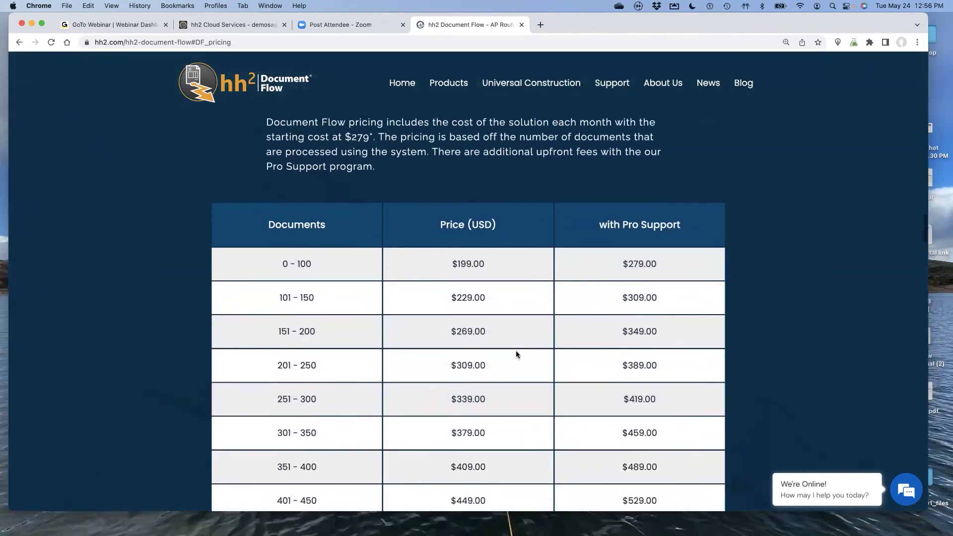
{"action": "scroll", "coordinate": [517, 354], "scroll_direction": "down", "scroll_amount": 2}
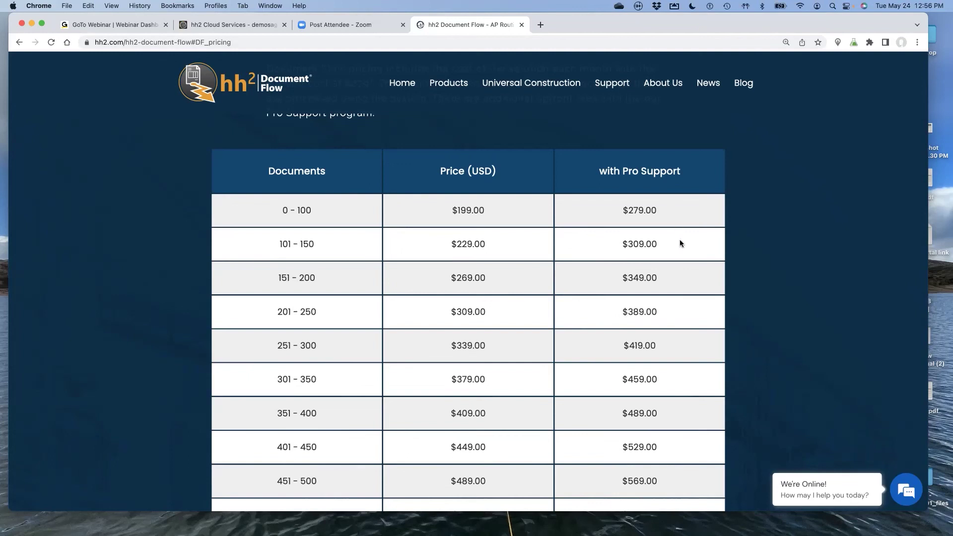
{"action": "scroll", "coordinate": [590, 285], "scroll_direction": "down", "scroll_amount": 5}
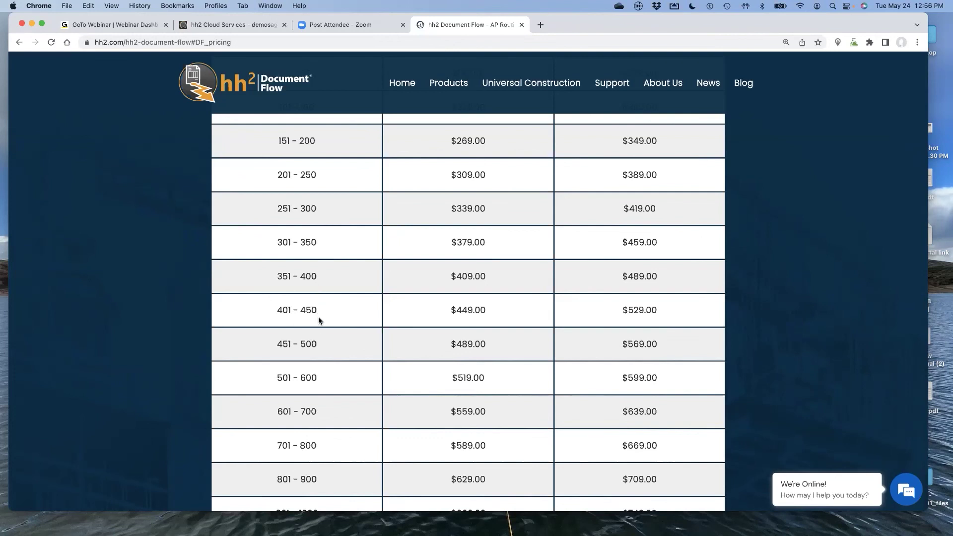
{"action": "scroll", "coordinate": [319, 317], "scroll_direction": "up", "scroll_amount": 2}
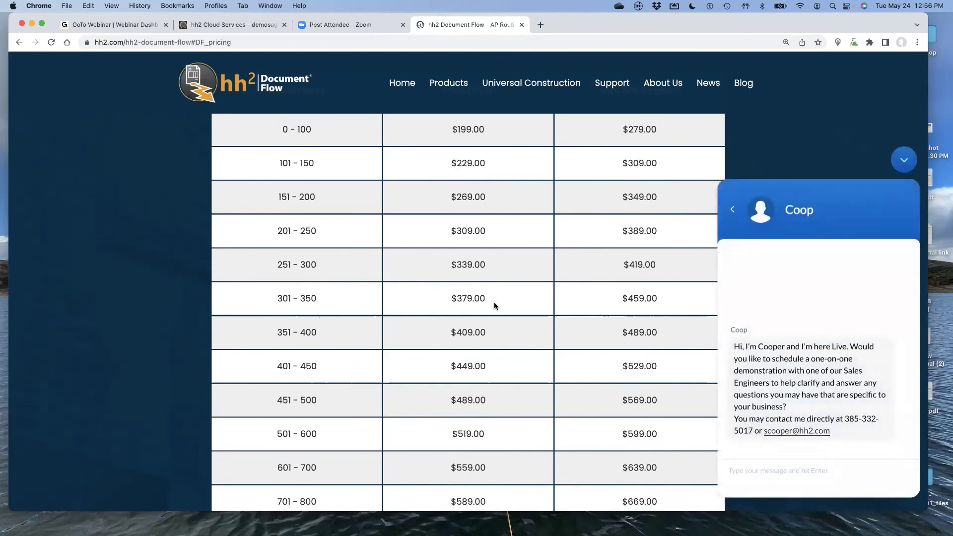
{"action": "left_click", "coordinate": [904, 161]}
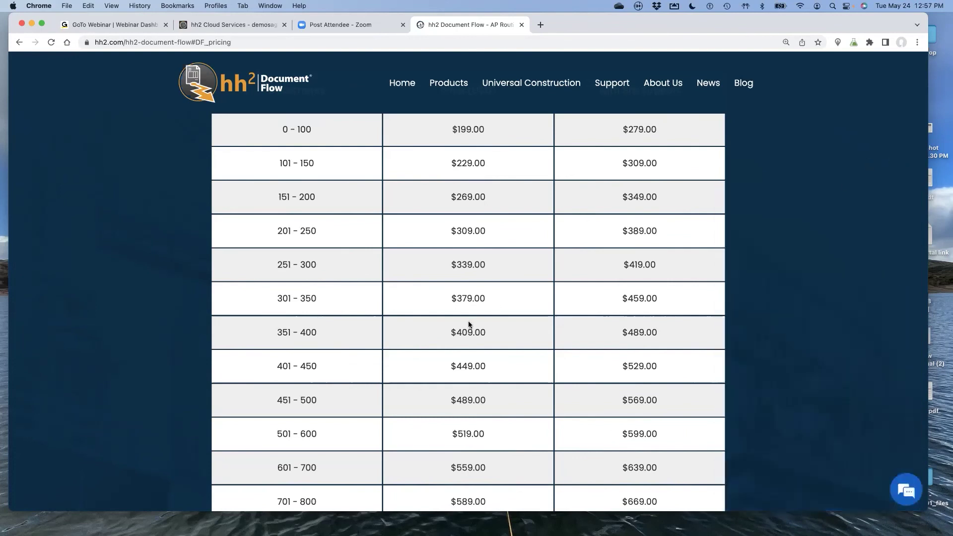
Step: Highlight the $279.00 Pro Support starting price and review the larger document volume tiers
{"action": "scroll", "coordinate": [359, 312], "scroll_direction": "up", "scroll_amount": 3}
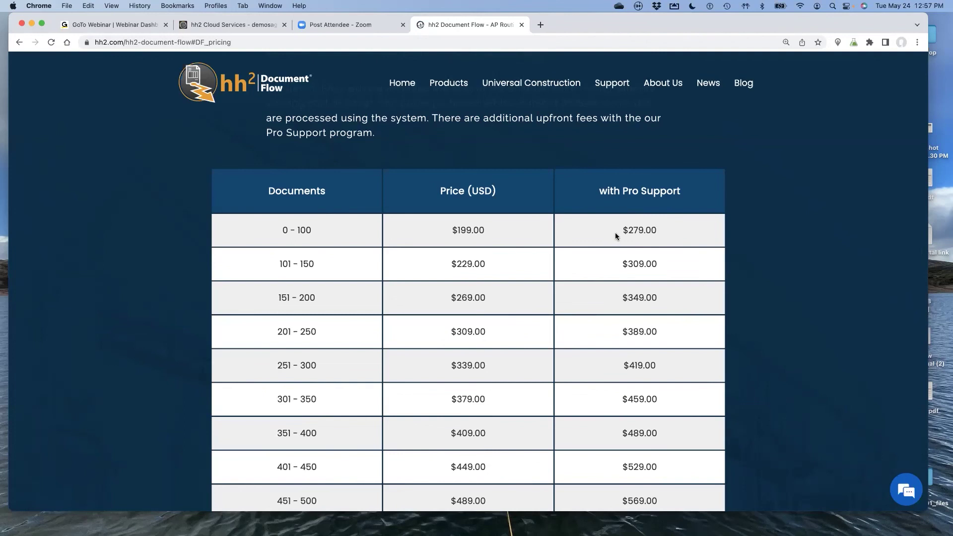
{"action": "left_click_drag", "start_coordinate": [615, 230], "coordinate": [663, 229]}
{"action": "scroll", "coordinate": [663, 229], "scroll_direction": "down", "scroll_amount": 1}
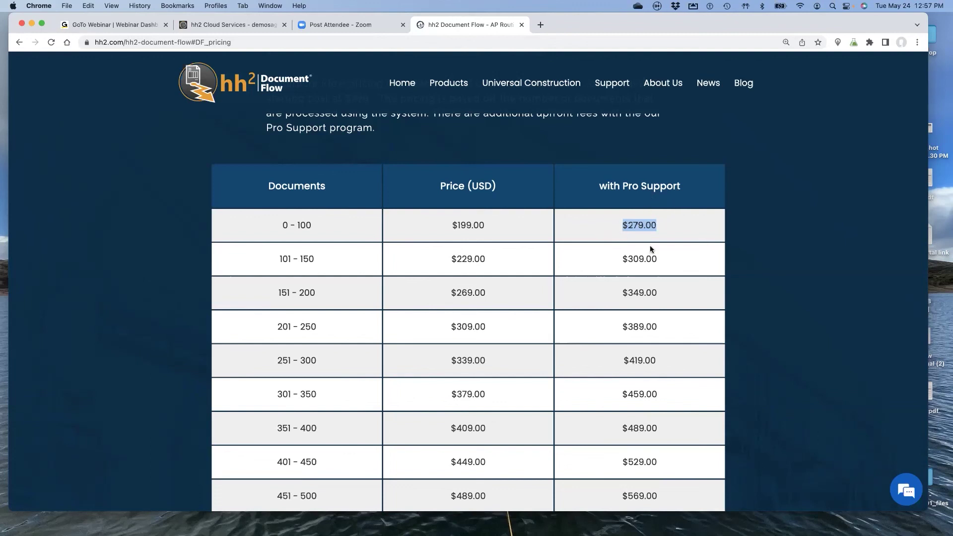
{"action": "scroll", "coordinate": [782, 251], "scroll_direction": "up", "scroll_amount": 2}
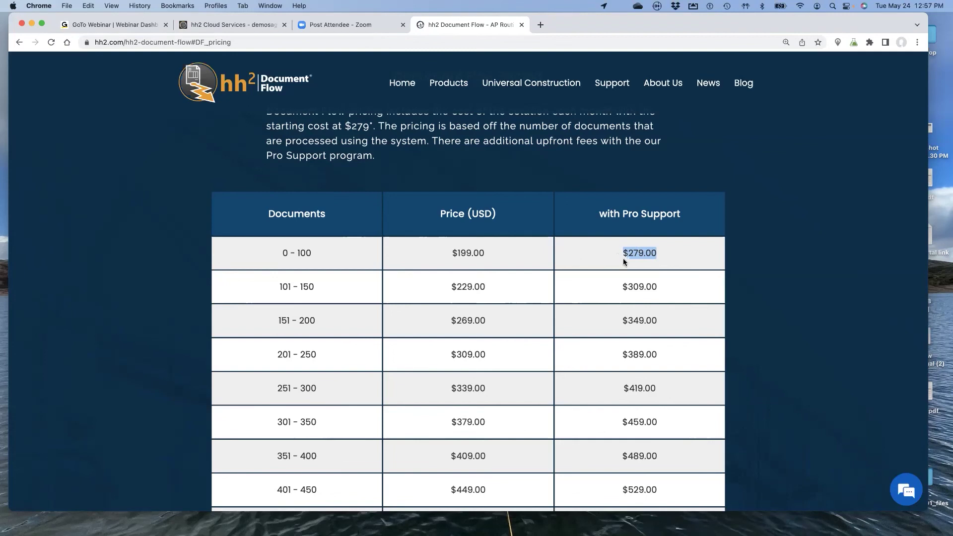
{"action": "left_click_drag", "start_coordinate": [621, 251], "coordinate": [675, 253]}
{"action": "scroll", "coordinate": [656, 315], "scroll_direction": "down", "scroll_amount": 5}
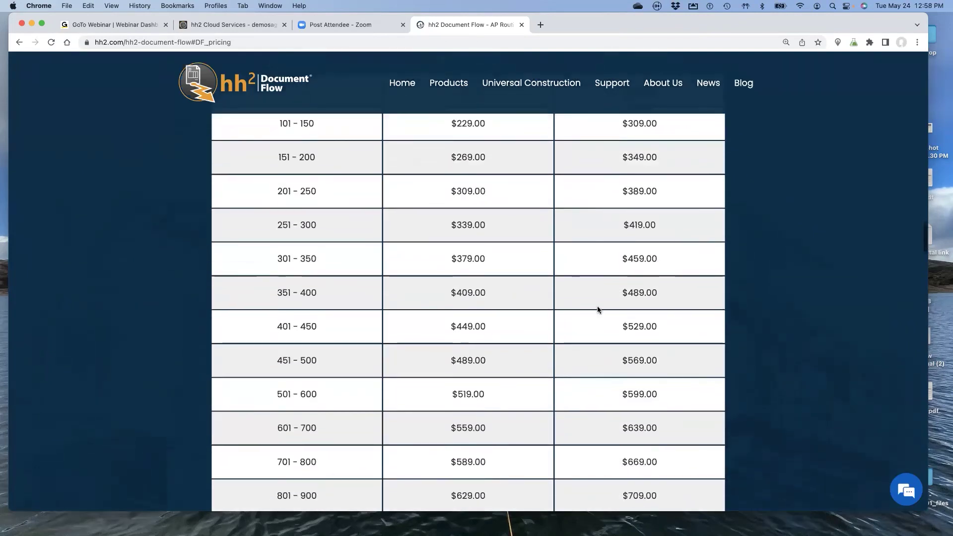
{"action": "scroll", "coordinate": [611, 308], "scroll_direction": "down", "scroll_amount": 3}
{"action": "scroll", "coordinate": [611, 308], "scroll_direction": "up", "scroll_amount": 3}
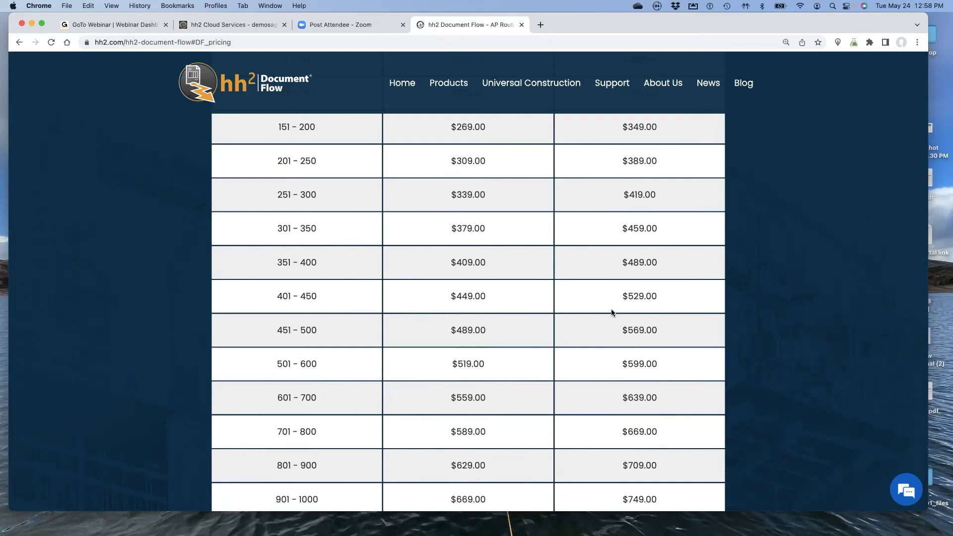
{"action": "mouse_move", "coordinate": [542, 519]}
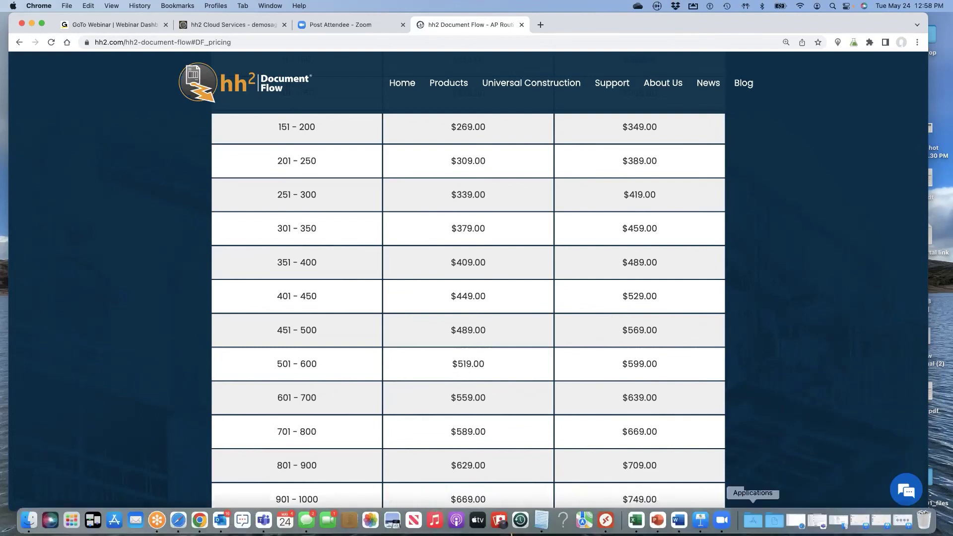
{"action": "mouse_move", "coordinate": [889, 522]}
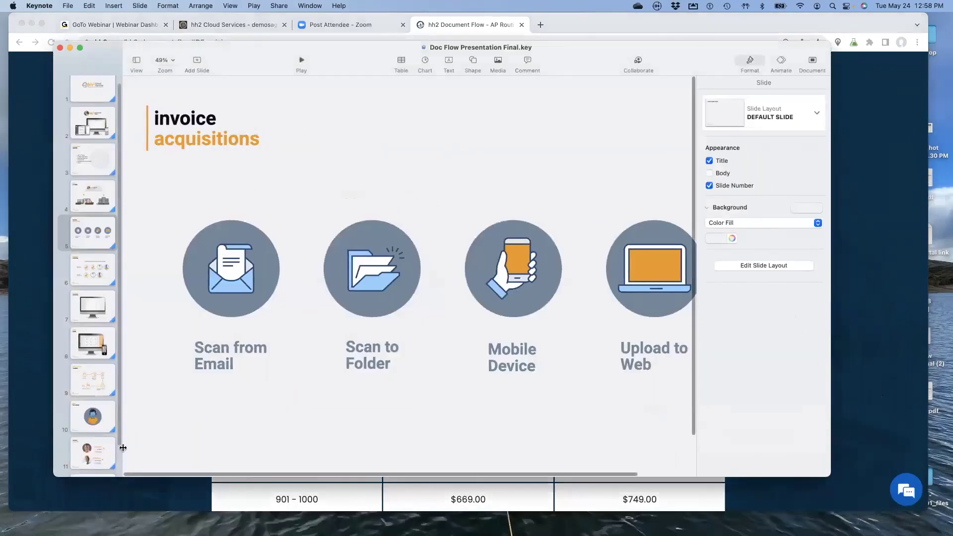
Step: Present Keynote slide 11, 'contact our team', full screen, then minimize the deck to reveal the pricing page
{"action": "left_click", "coordinate": [103, 449]}
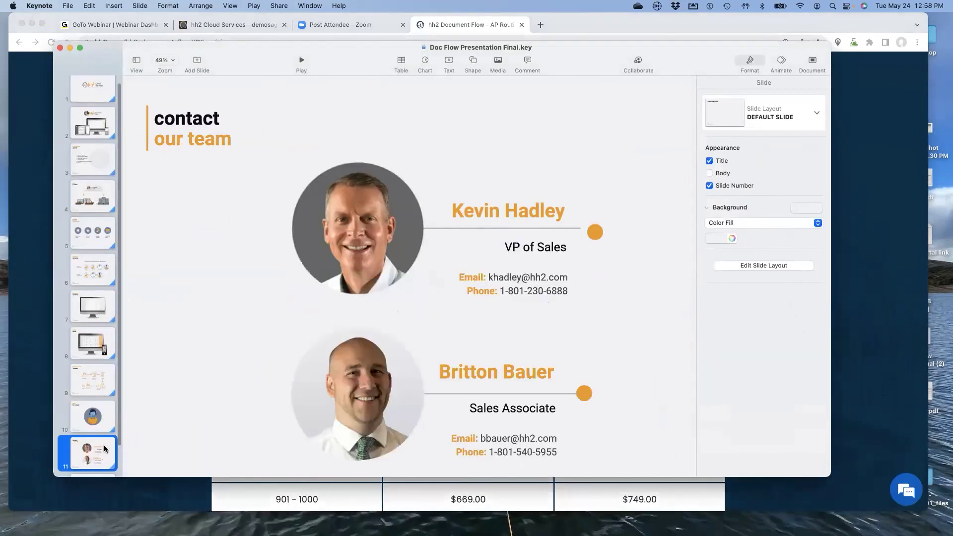
{"action": "left_click", "coordinate": [301, 60]}
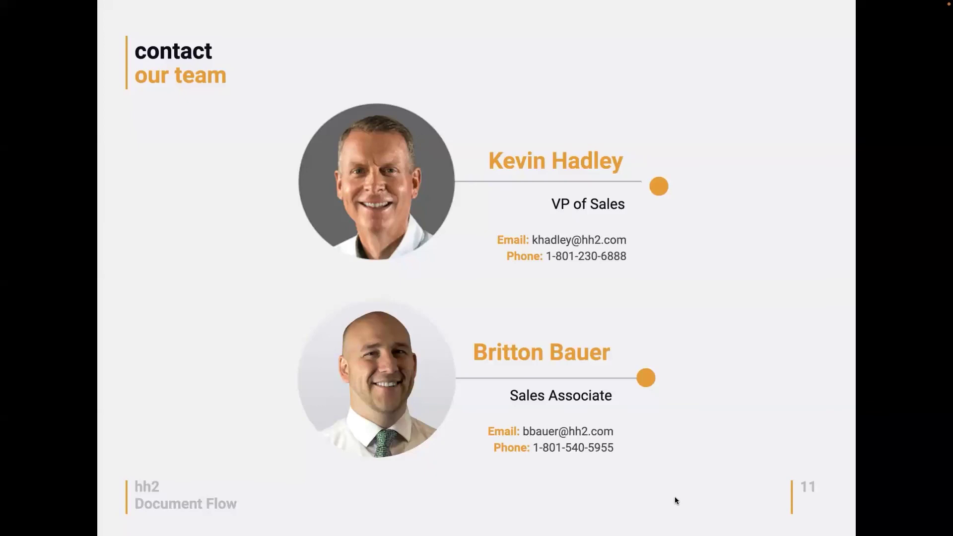
{"action": "key", "text": "Escape"}
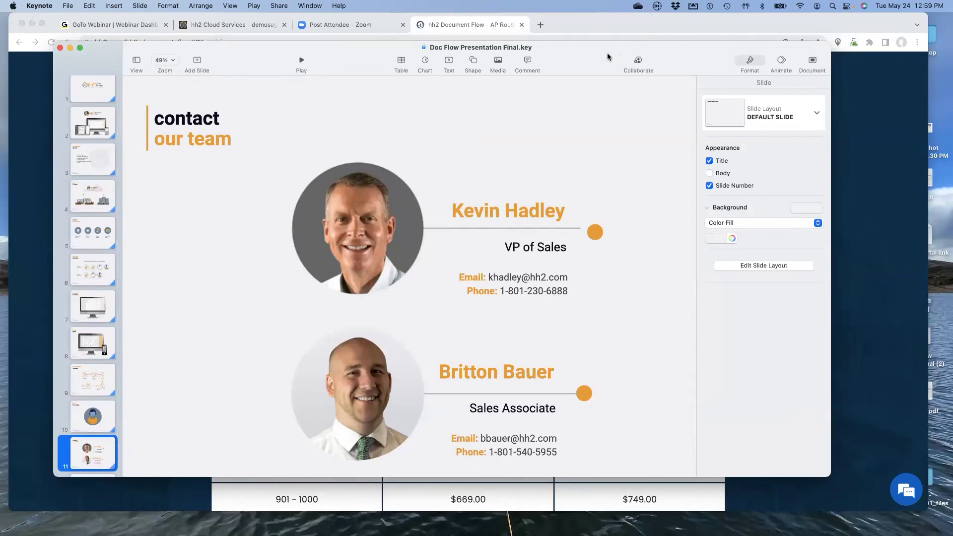
{"action": "left_click", "coordinate": [70, 48]}
{"action": "scroll", "coordinate": [440, 429], "scroll_direction": "down", "scroll_amount": 15}
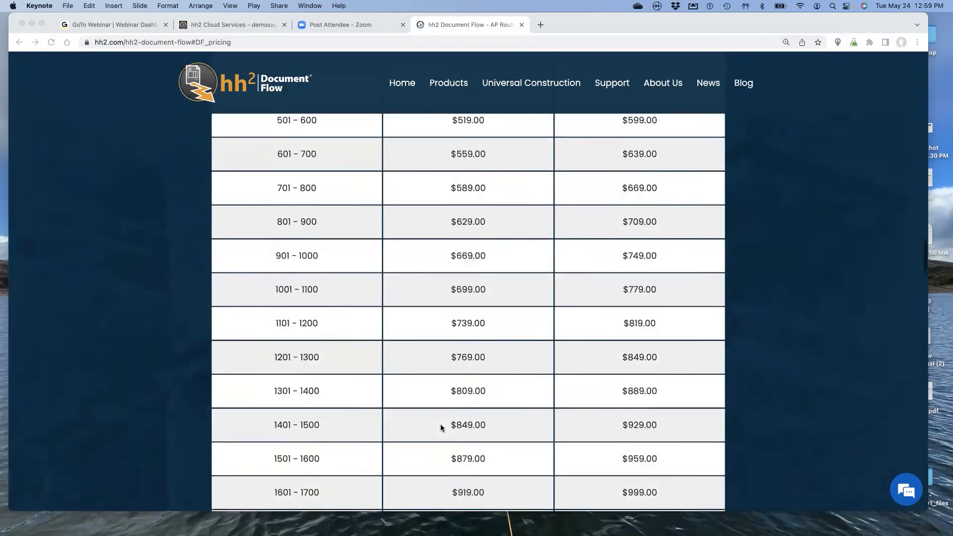
{"action": "scroll", "coordinate": [442, 428], "scroll_direction": "down", "scroll_amount": 10}
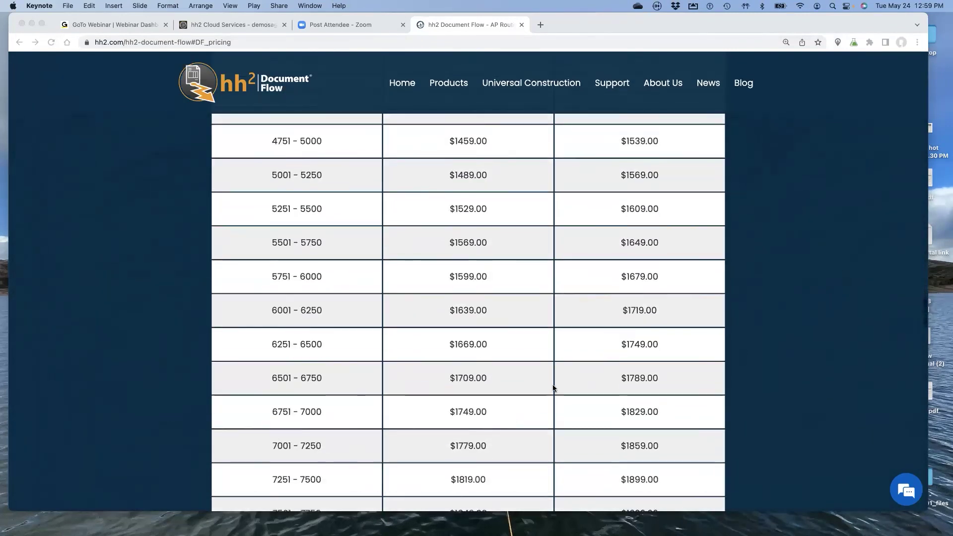
{"action": "scroll", "coordinate": [547, 350], "scroll_direction": "down", "scroll_amount": 4}
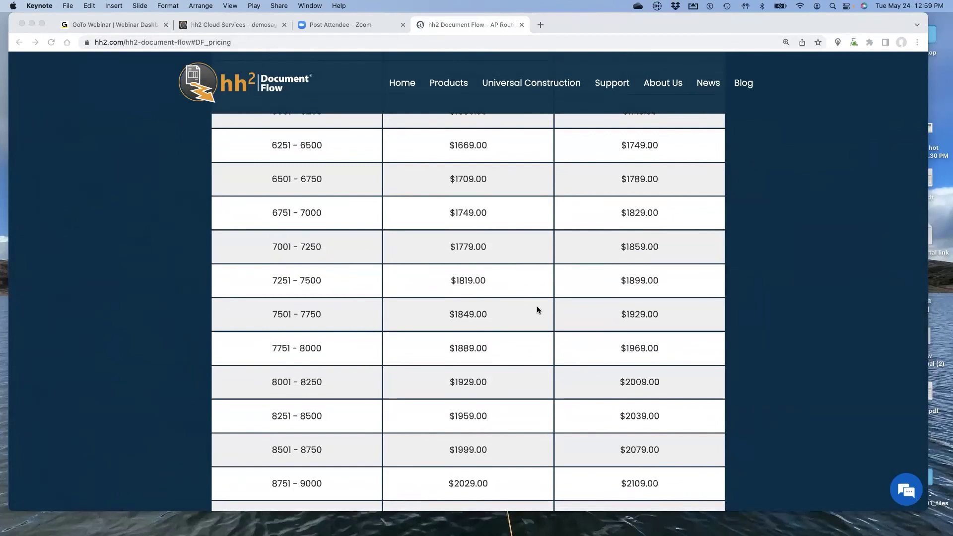
{"action": "scroll", "coordinate": [355, 353], "scroll_direction": "down", "scroll_amount": 2}
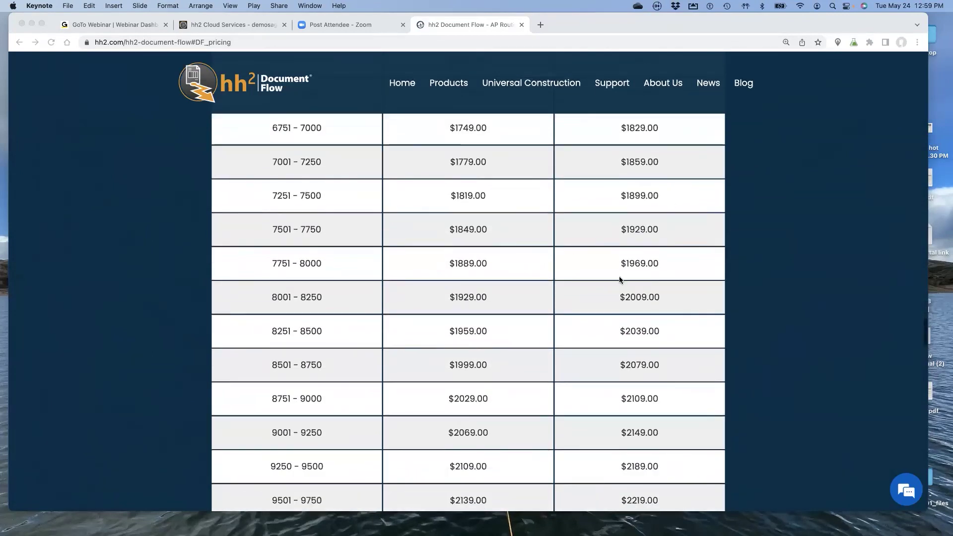
{"action": "scroll", "coordinate": [437, 342], "scroll_direction": "down", "scroll_amount": 10}
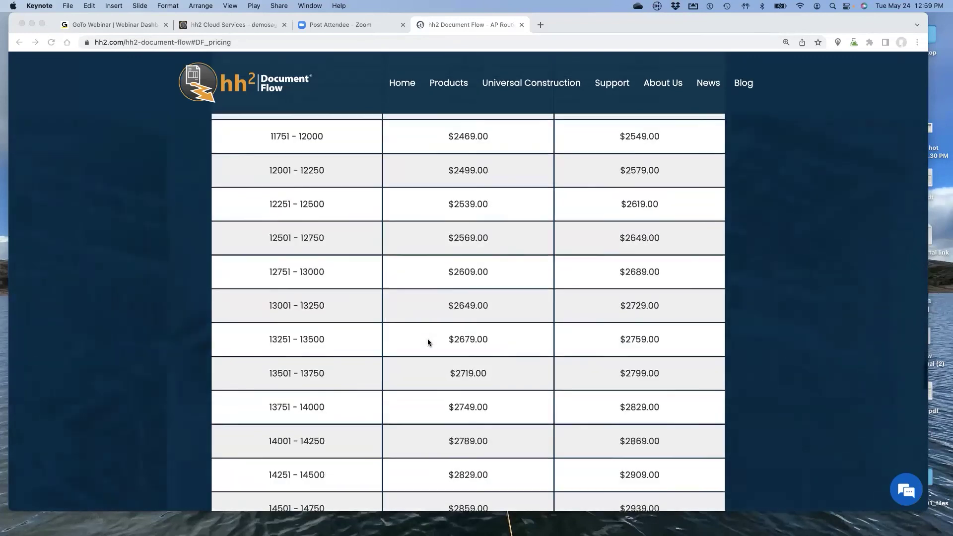
{"action": "scroll", "coordinate": [431, 341], "scroll_direction": "up", "scroll_amount": 6}
{"action": "scroll", "coordinate": [431, 341], "scroll_direction": "up", "scroll_amount": 15}
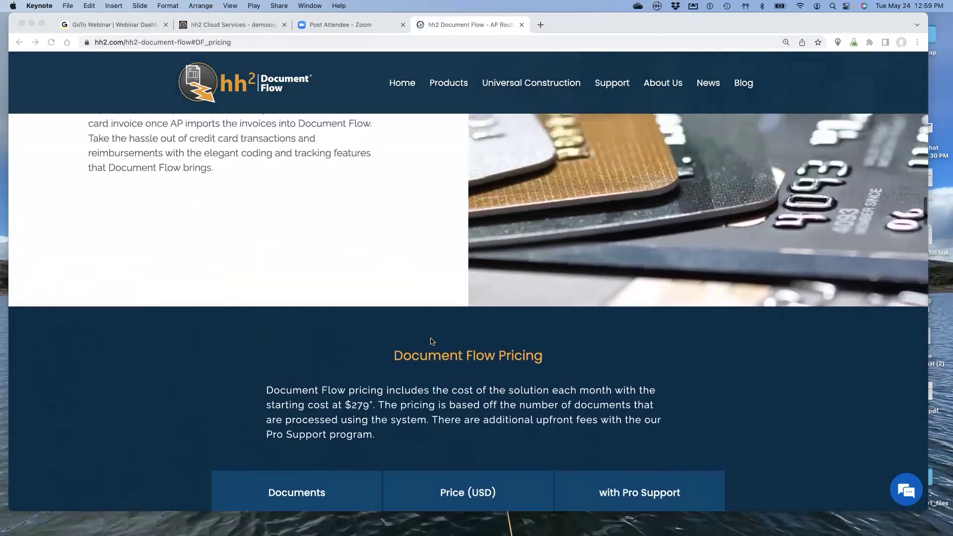
{"action": "scroll", "coordinate": [432, 341], "scroll_direction": "down", "scroll_amount": 8}
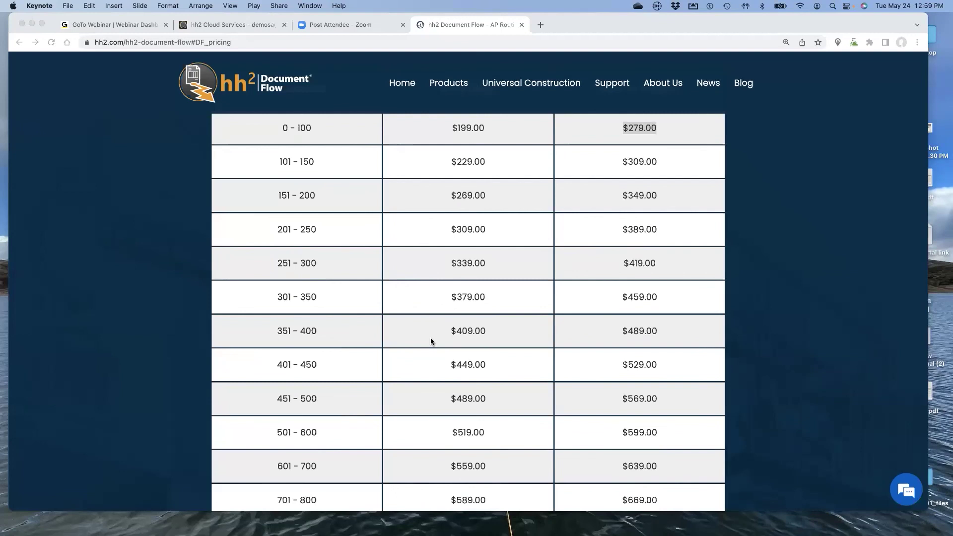
{"action": "scroll", "coordinate": [705, 296], "scroll_direction": "up", "scroll_amount": 2}
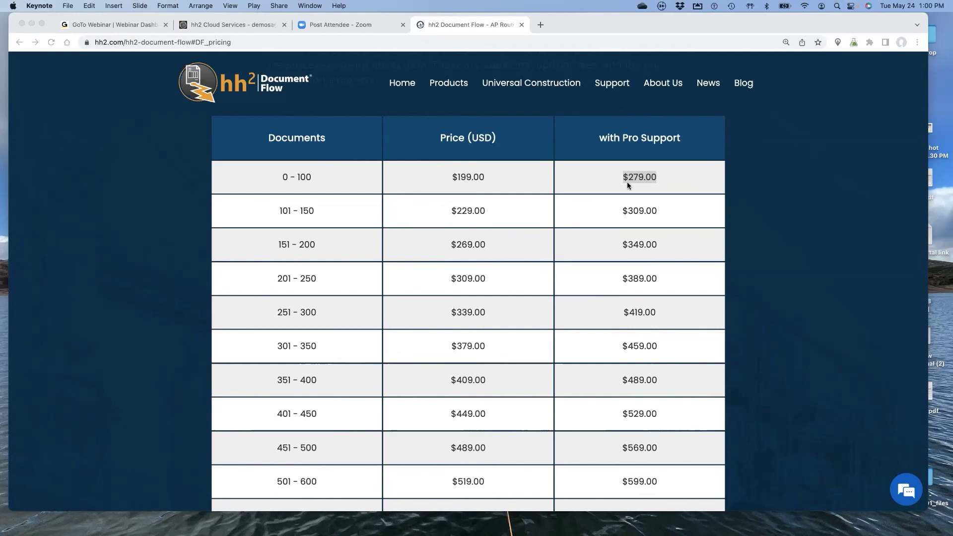
Step: Scroll the Document Flow page up to its Construction AP Routing & Approval headline, then bring Keynote back
{"action": "left_click", "coordinate": [633, 222]}
{"action": "scroll", "coordinate": [633, 222], "scroll_direction": "up", "scroll_amount": 15}
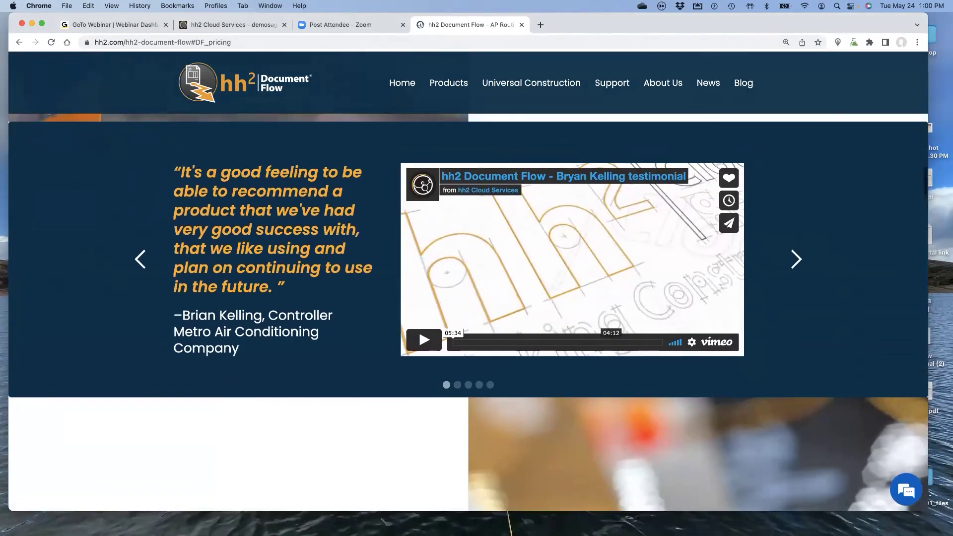
{"action": "scroll", "coordinate": [331, 365], "scroll_direction": "up", "scroll_amount": 20}
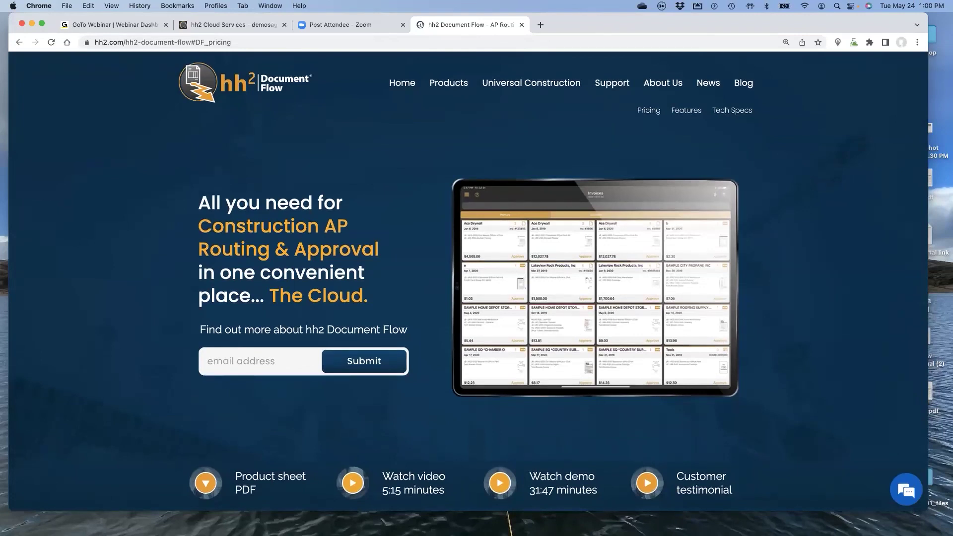
{"action": "mouse_move", "coordinate": [817, 520]}
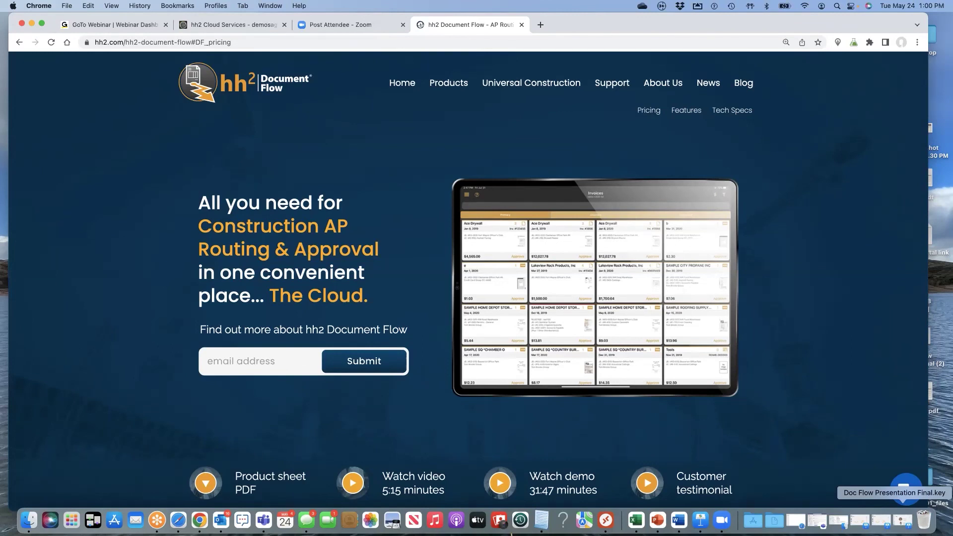
{"action": "left_click", "coordinate": [894, 520]}
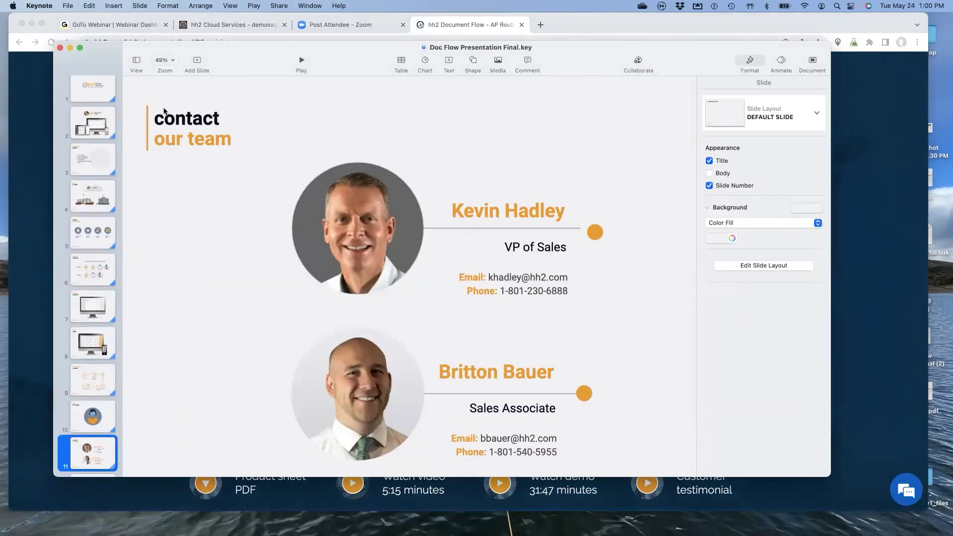
{"action": "left_click", "coordinate": [70, 49]}
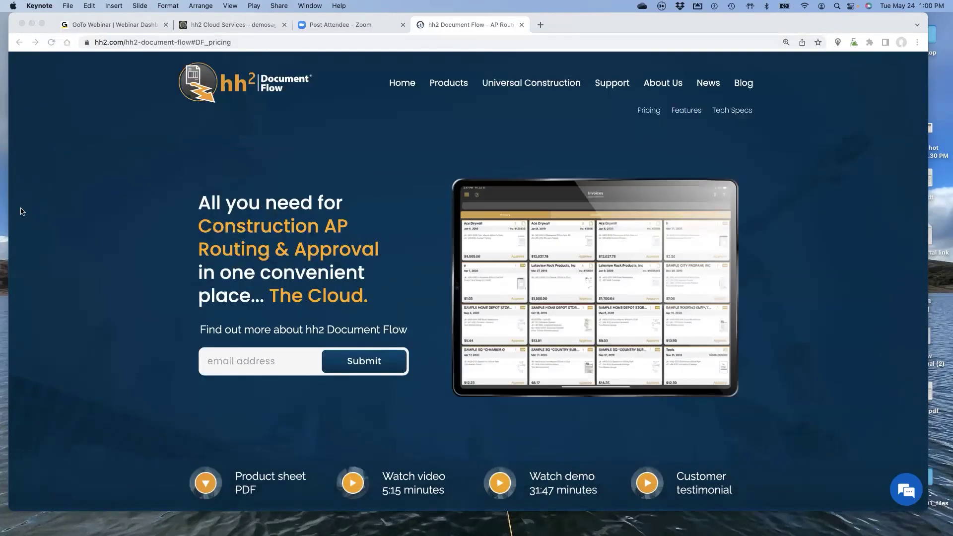